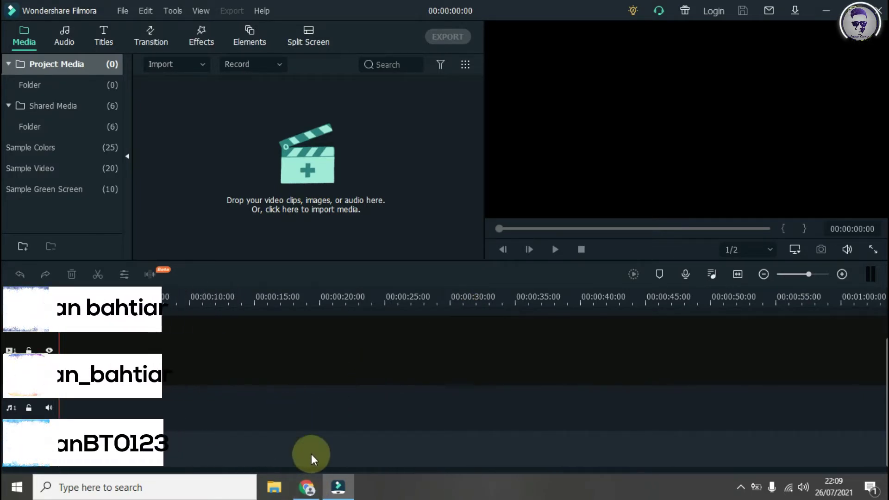
Switch from Filmora to a Chrome new tab and focus the Google search box.
left_click(307, 486)
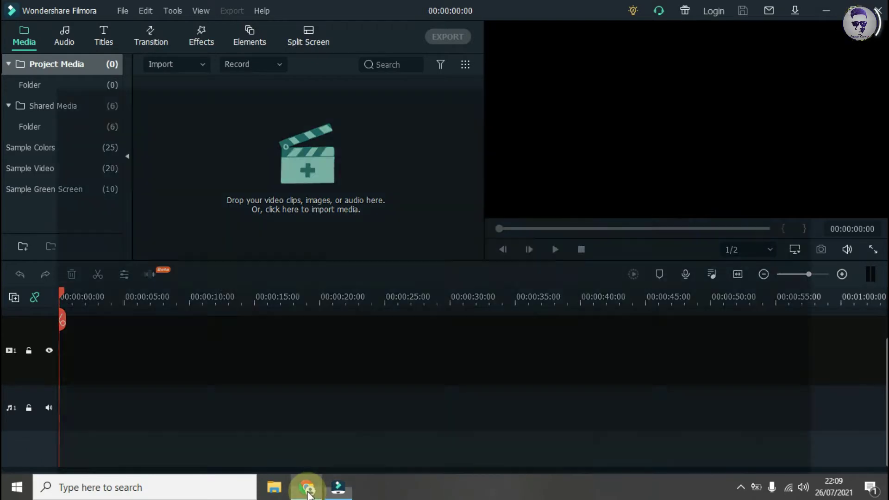
left_click(378, 274)
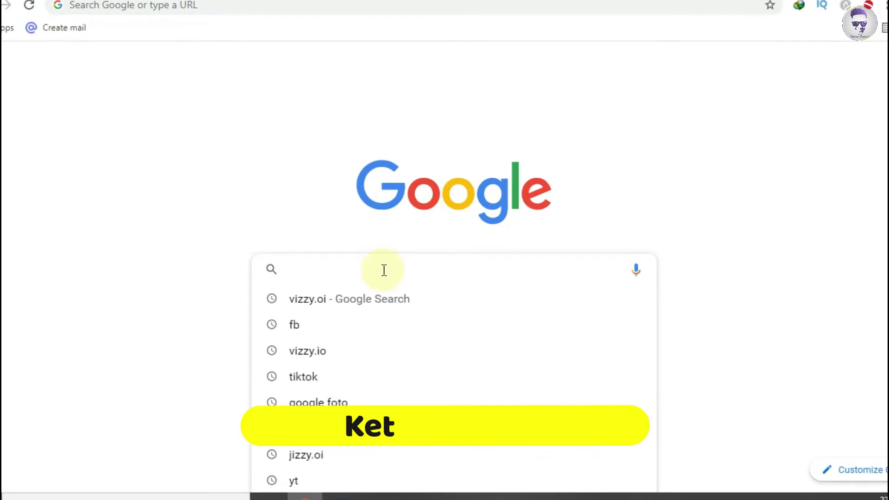
Search Google for 'vizzy.oi' and open the 'Vizzy: Music Video Maker' result.
type("vizz")
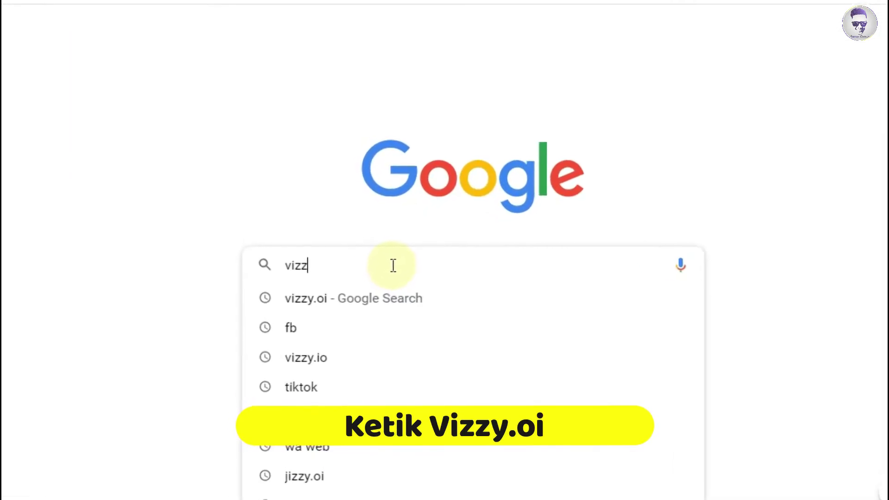
type("y")
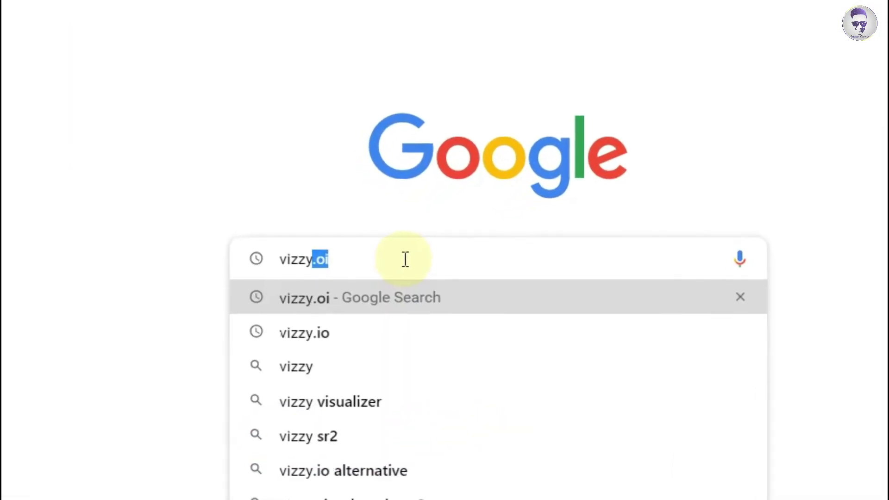
type(".")
type("oi")
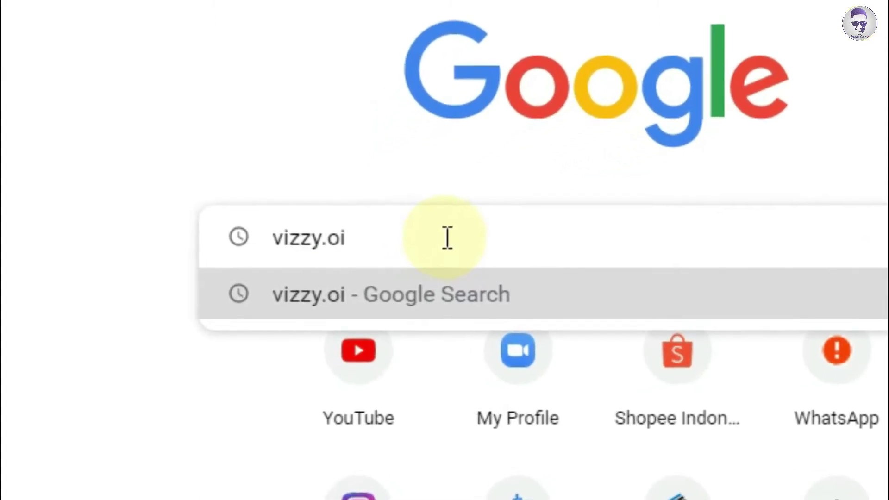
key("Return")
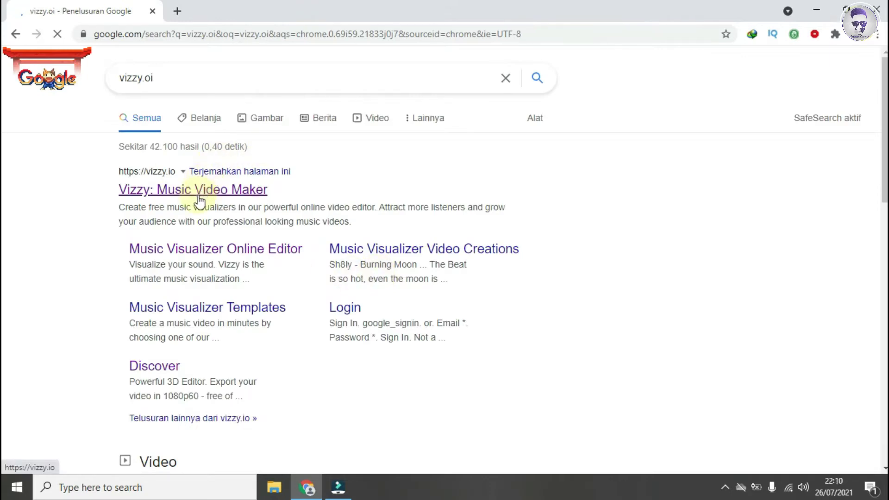
left_click(198, 197)
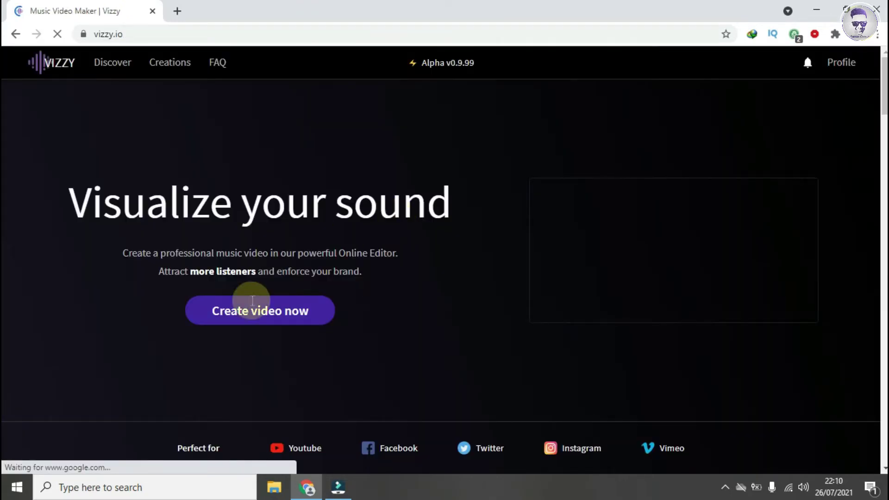
Launch the Vizzy editor and load 'No More Sapajou (No Copyright Music).mp3' as the project audio.
left_click(251, 331)
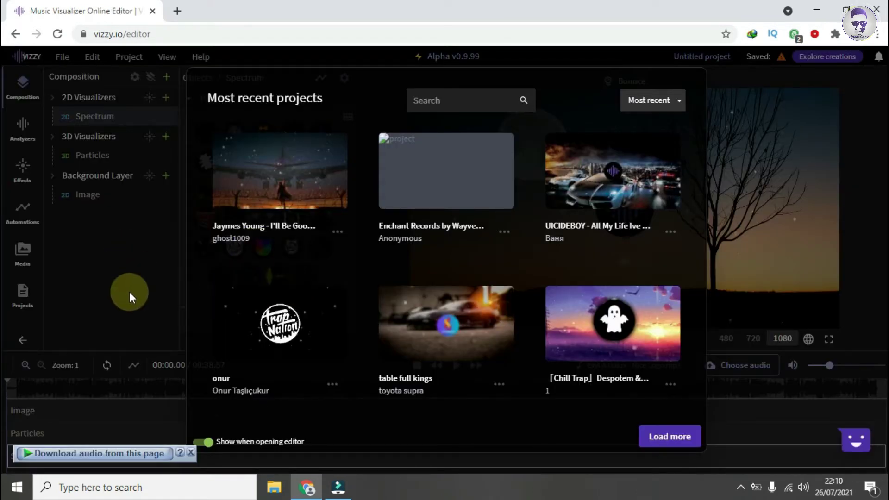
left_click(123, 283)
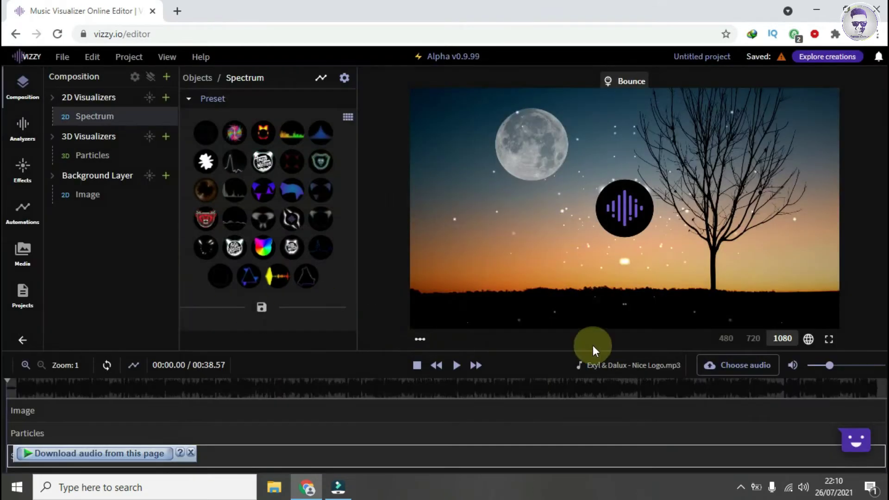
left_click(739, 373)
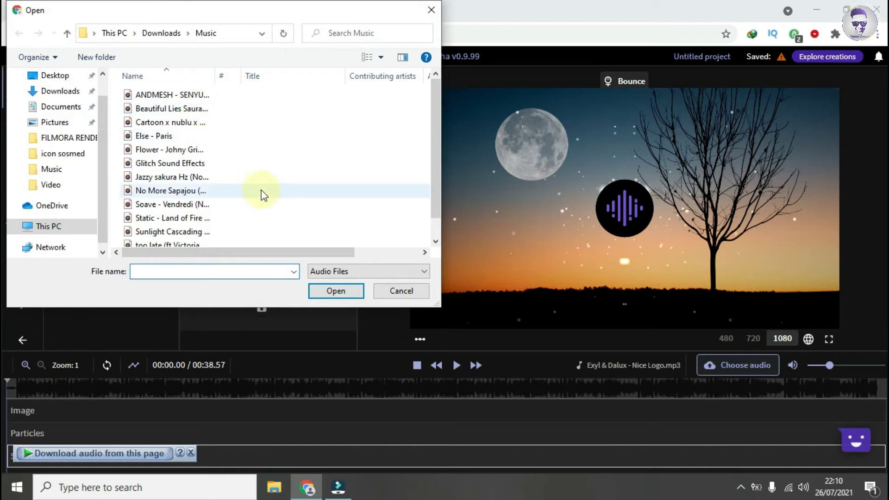
left_click_drag(436, 101, 436, 113)
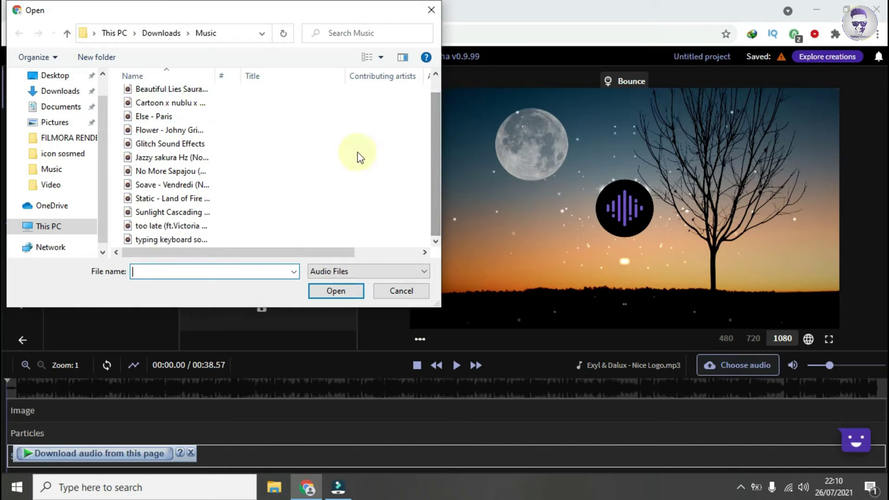
left_click(256, 173)
left_click(346, 290)
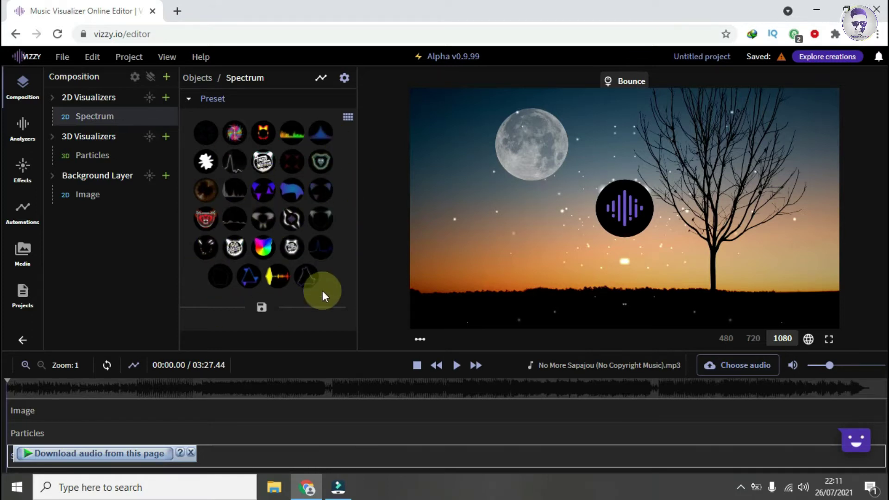
Apply the thin white waveform spectrum preset and preview it playing with the music.
left_click(237, 165)
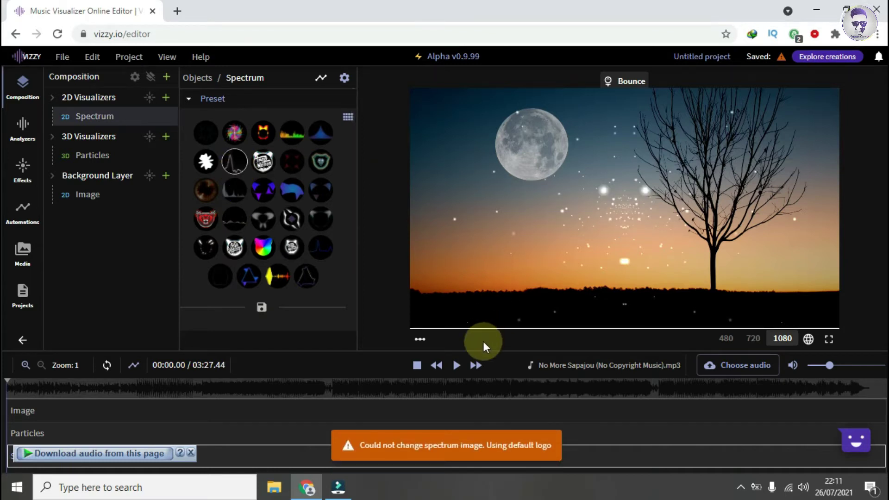
left_click(457, 366)
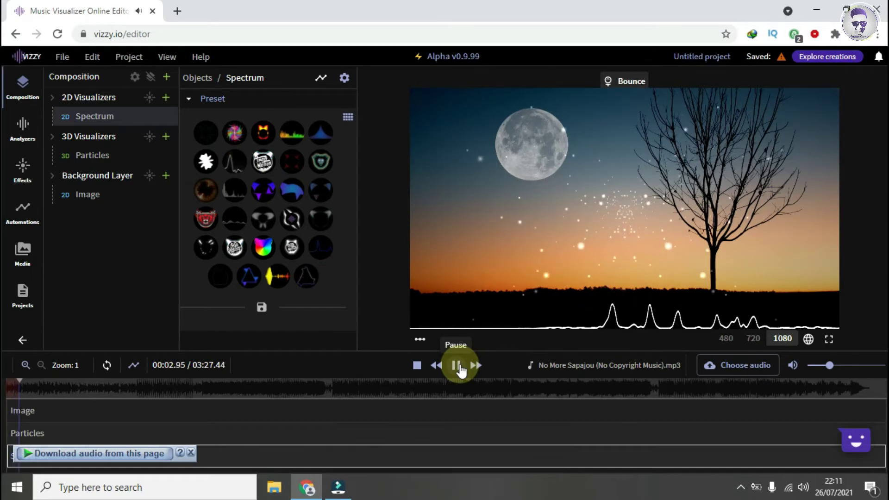
left_click(458, 365)
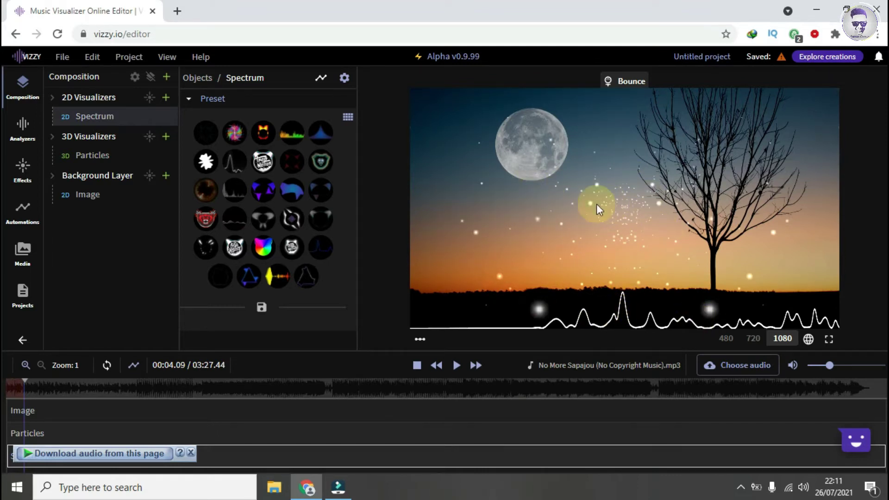
left_click(88, 198)
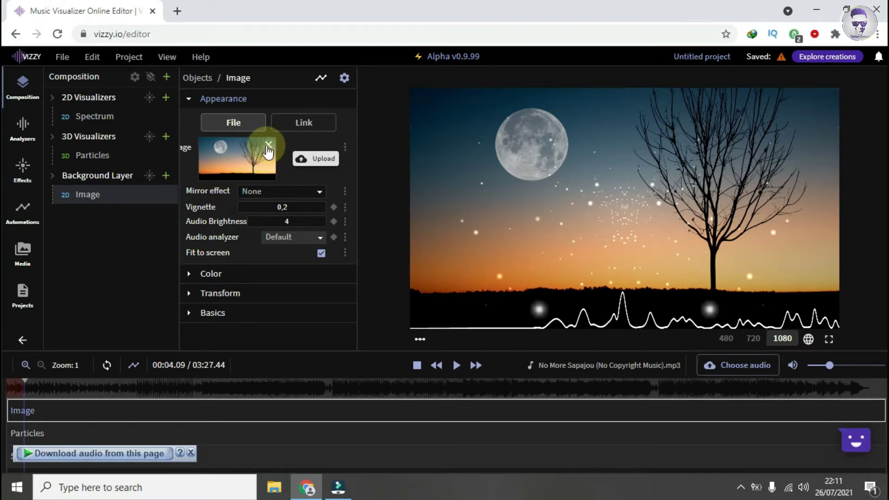
Delete the moon-and-tree background image and disable the 3D Visualizers particle layer.
left_click(269, 145)
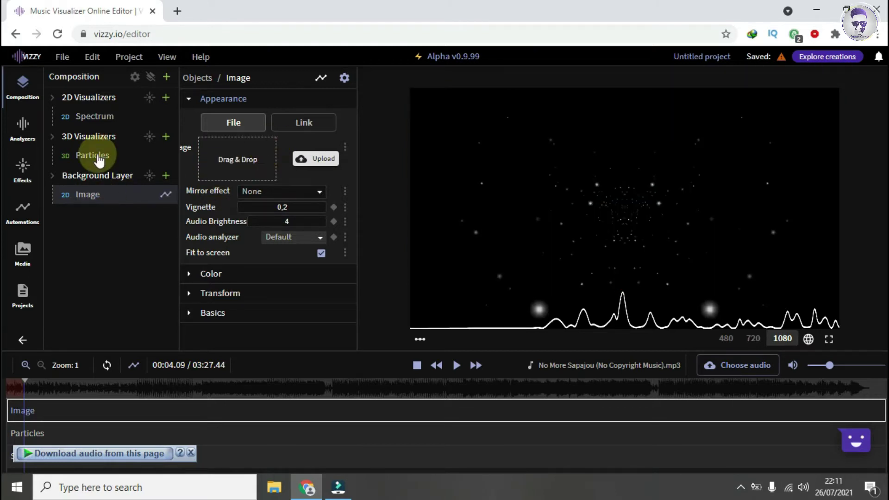
left_click(92, 139)
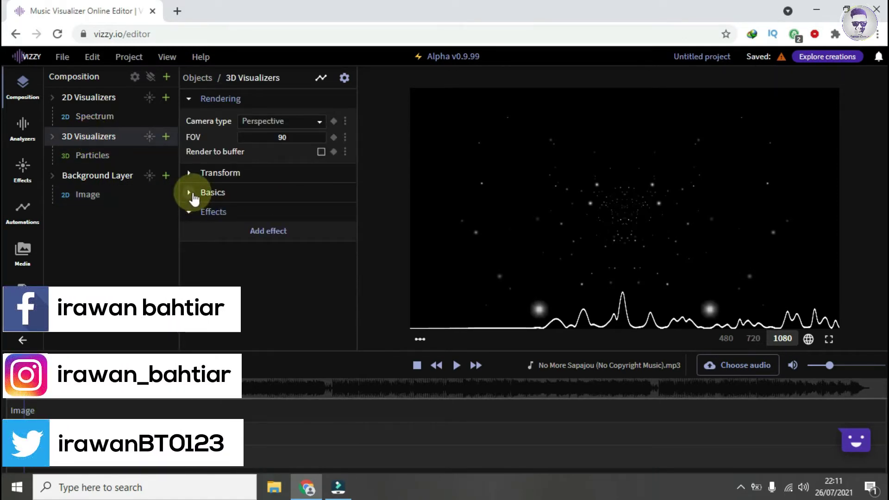
left_click(192, 193)
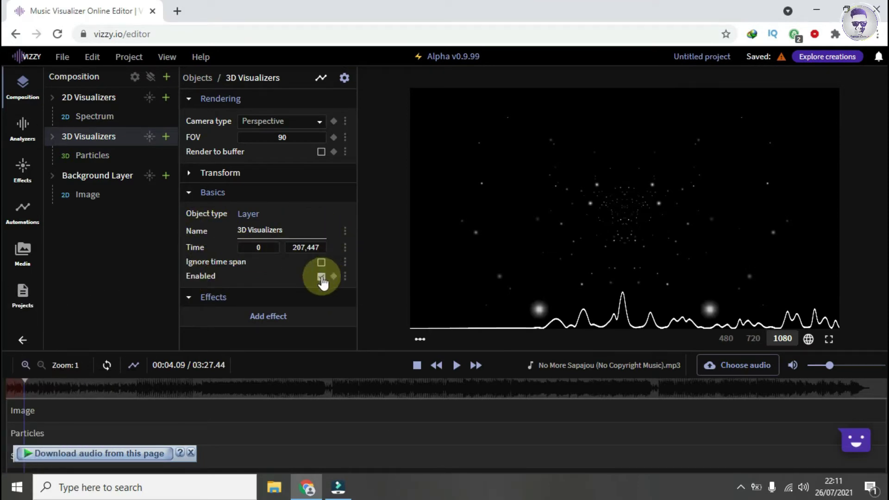
left_click(459, 367)
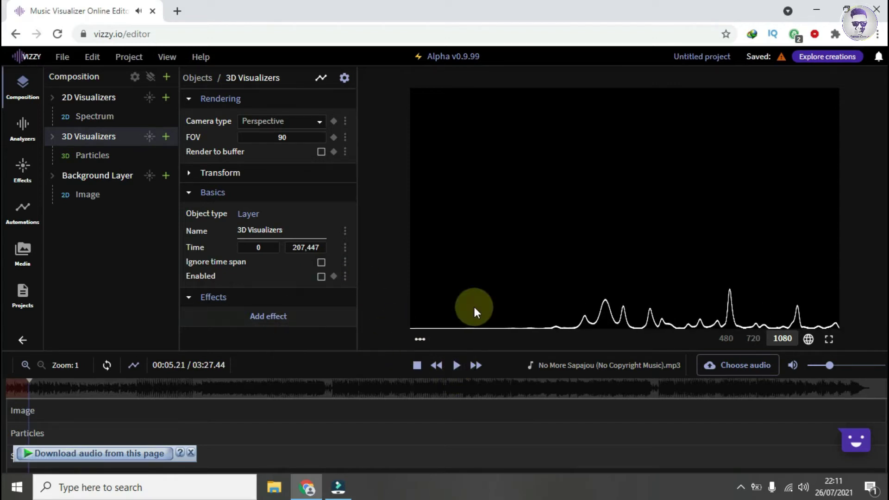
left_click(456, 368)
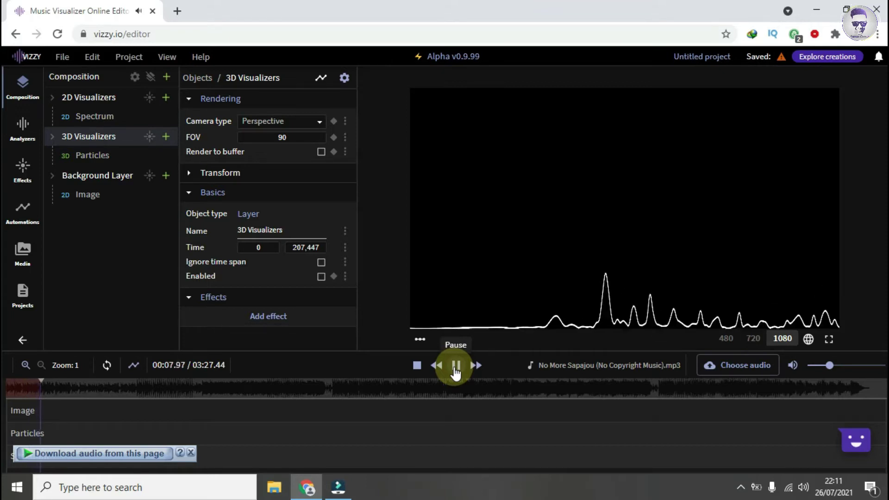
left_click(456, 368)
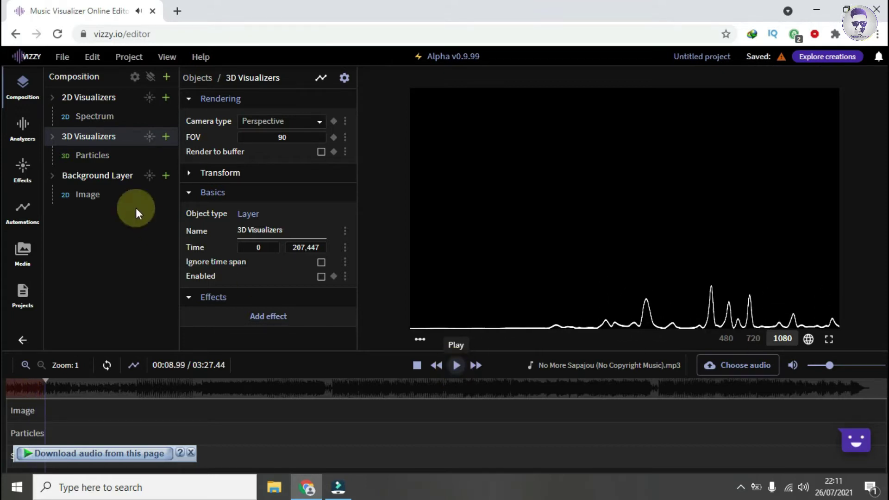
left_click(69, 63)
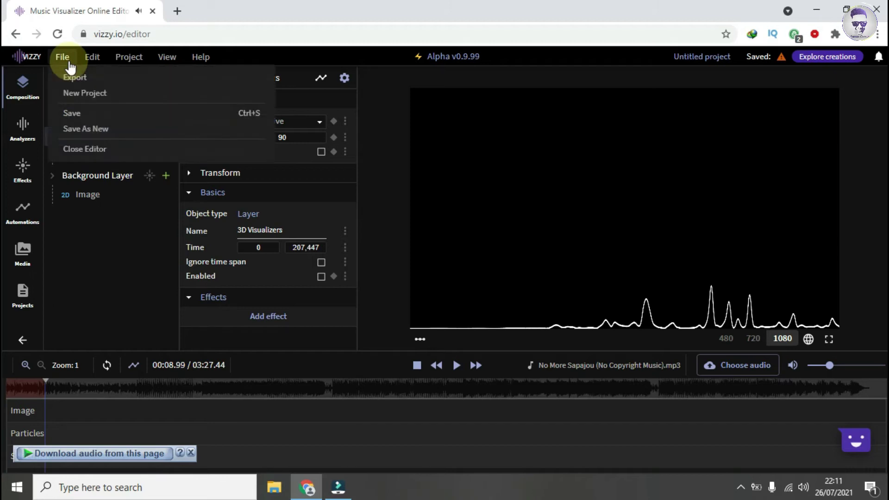
Export the waveform video at 1920x1080 (1080p), 60 FPS, with advanced settings shown.
left_click(96, 79)
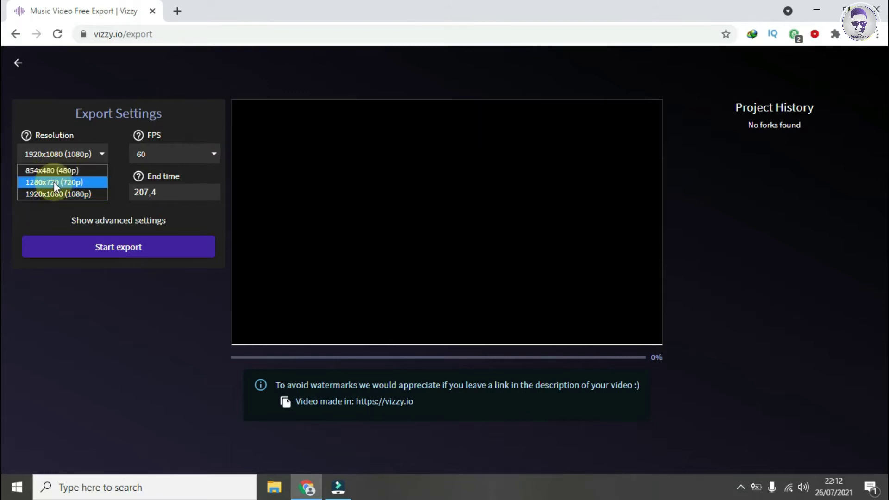
left_click(59, 214)
left_click(51, 218)
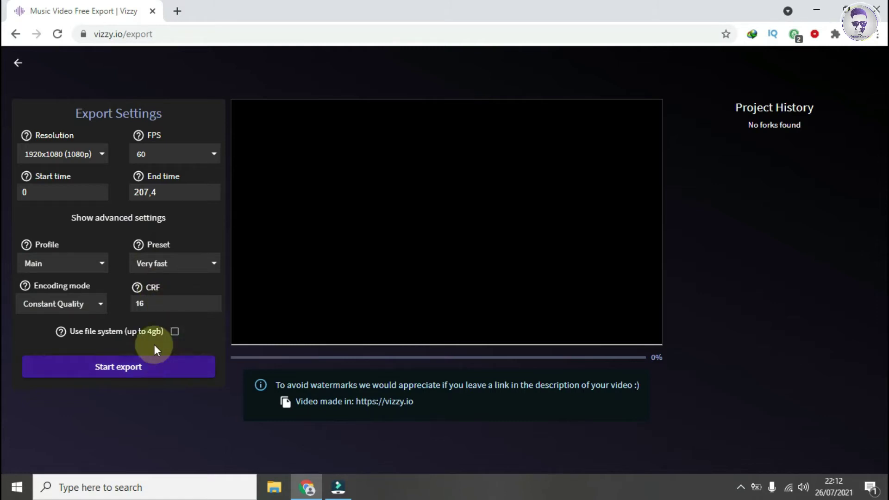
left_click(120, 369)
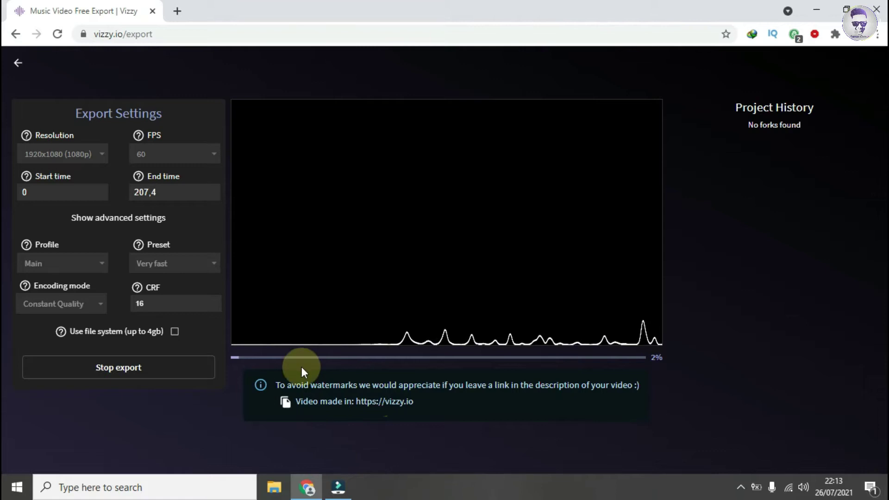
Return to Filmora and browse the VISUALIZER AUDIO folder in the media import dialog.
left_click(338, 496)
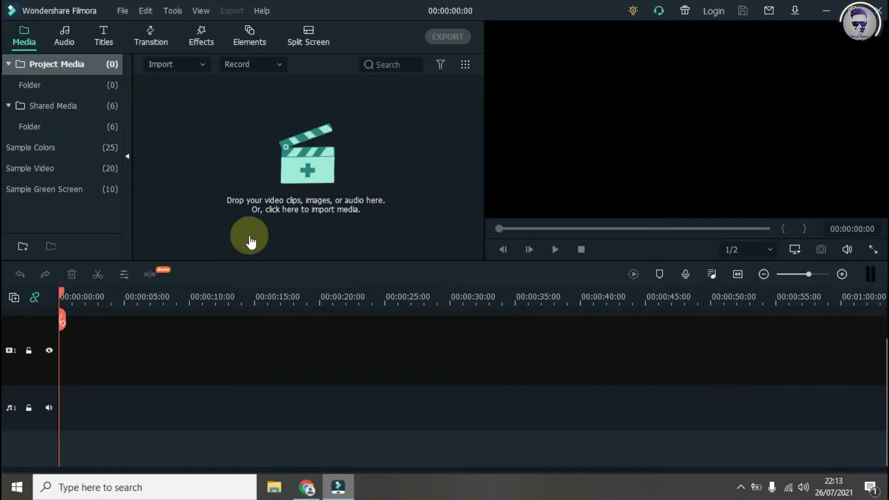
left_click(301, 179)
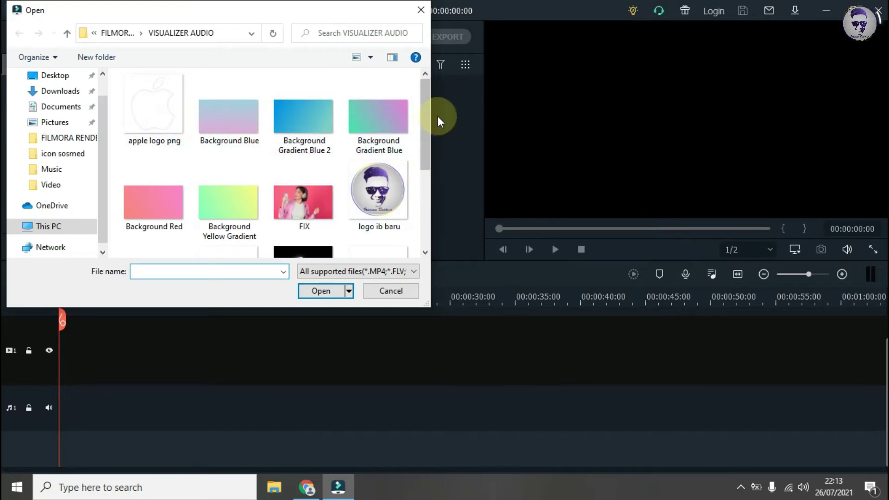
left_click_drag(428, 107, 424, 163)
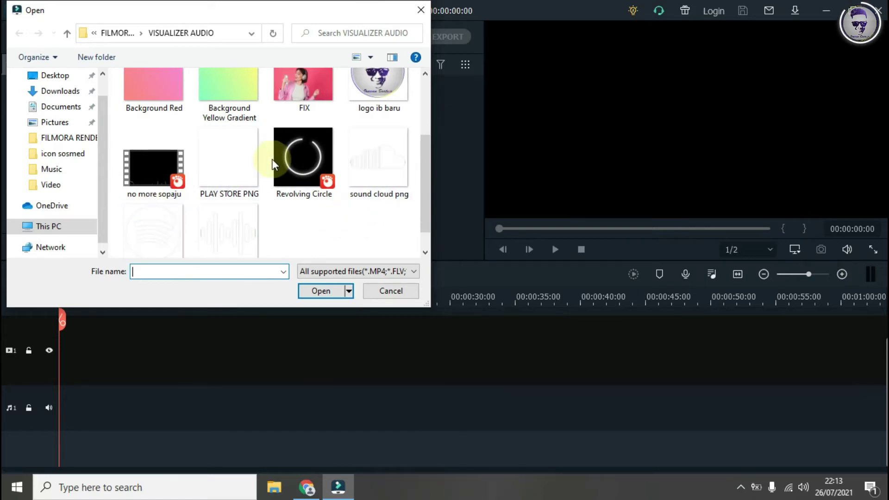
left_click_drag(426, 190, 432, 136)
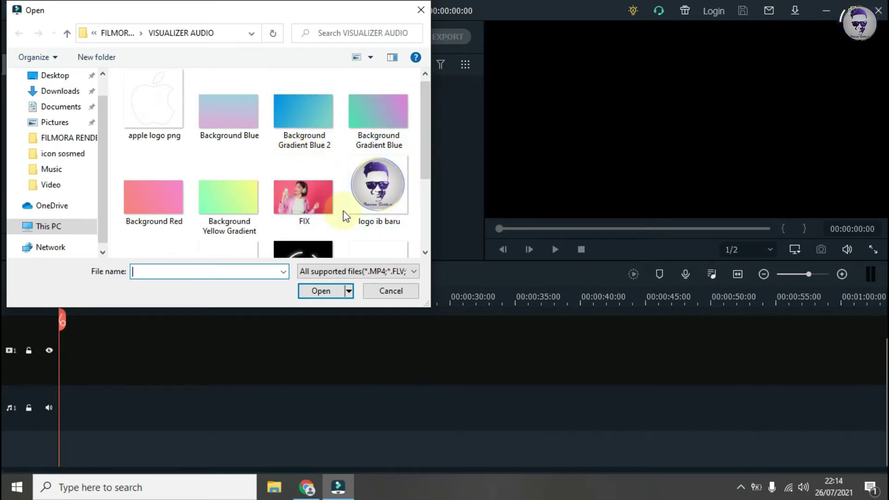
left_click_drag(424, 127, 423, 143)
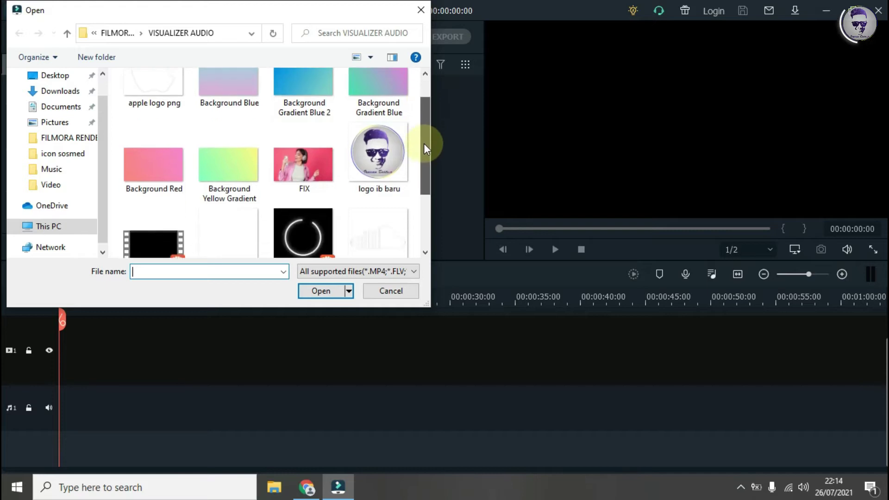
left_click_drag(424, 180, 428, 157)
Import the Background Red and FIX images into Project Media.
left_click(158, 206)
left_click(324, 295)
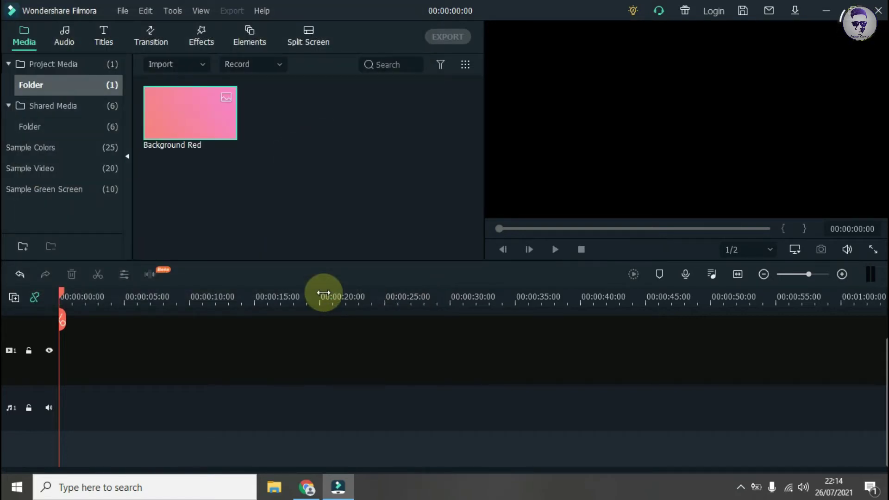
right_click(312, 140)
left_click(330, 152)
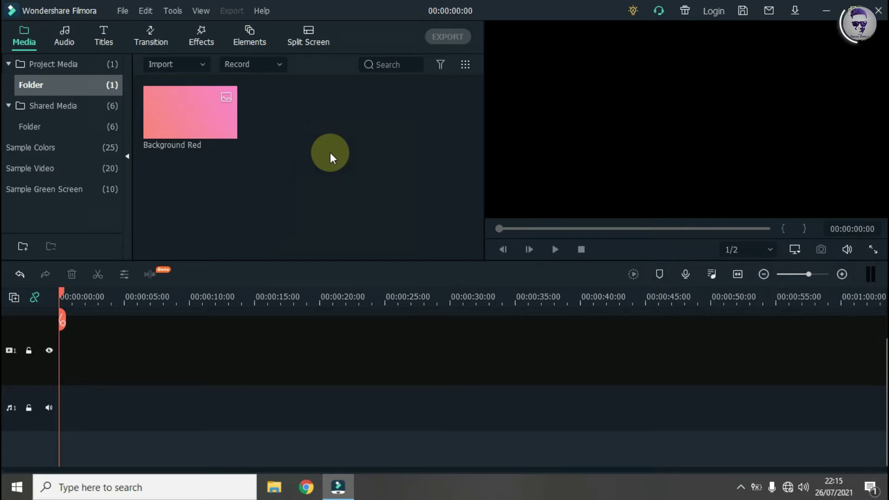
left_click_drag(429, 96, 421, 124)
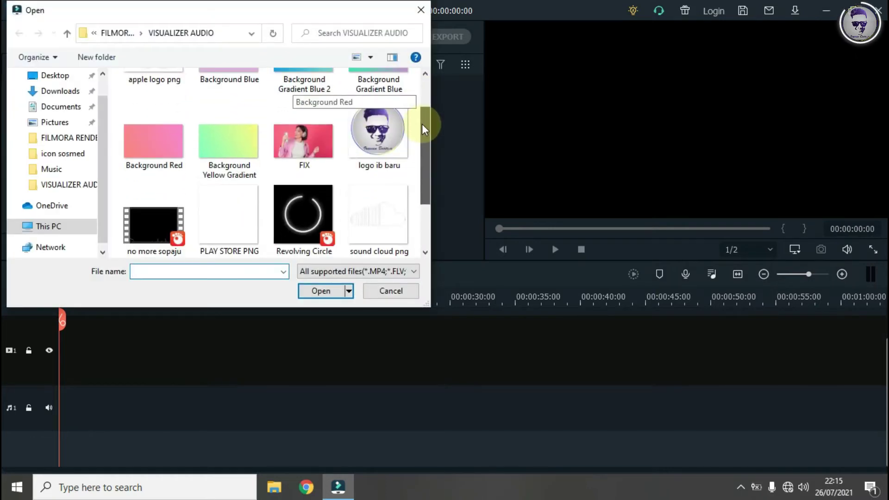
left_click(314, 132)
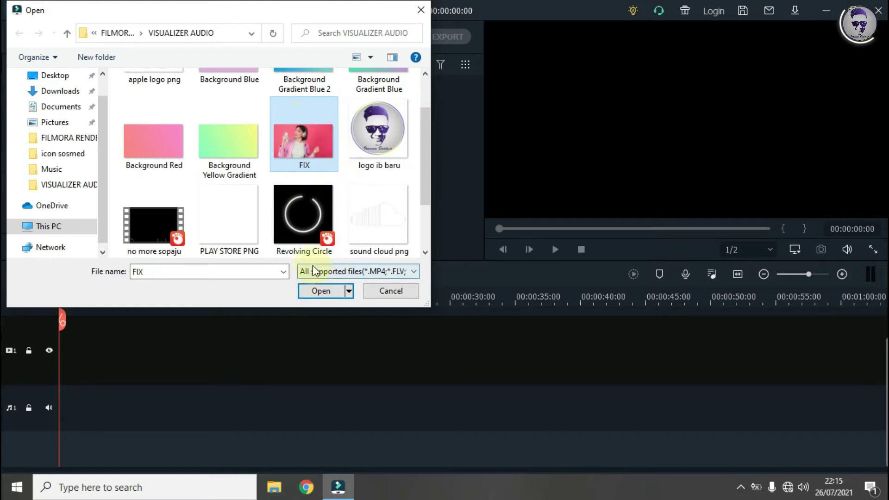
left_click(318, 291)
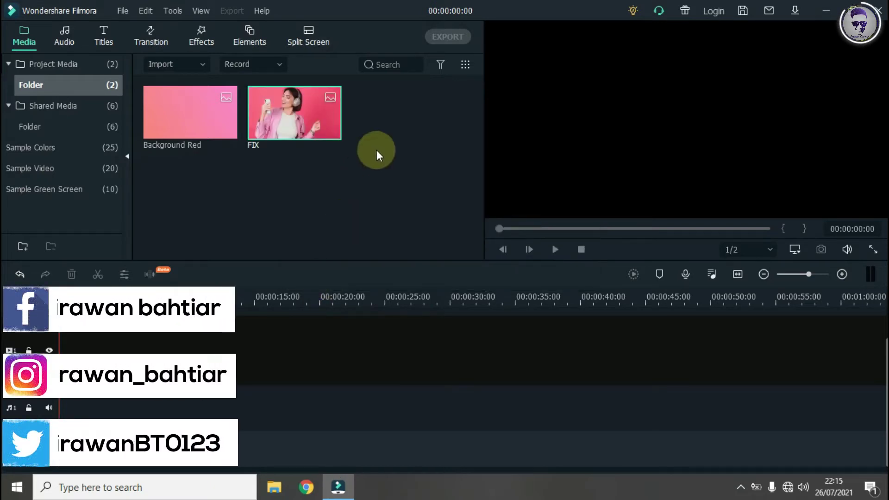
Import the no more sopaju video into Project Media as well.
right_click(376, 151)
left_click(387, 157)
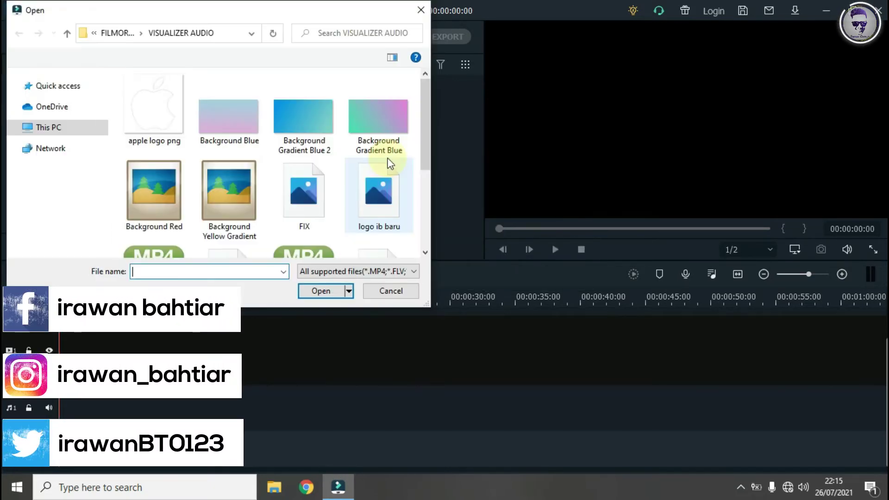
left_click_drag(425, 116, 422, 174)
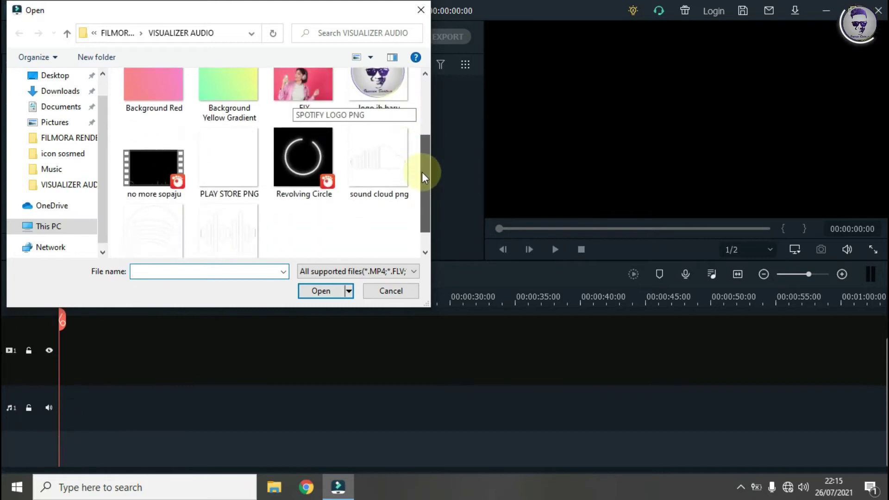
left_click(139, 154)
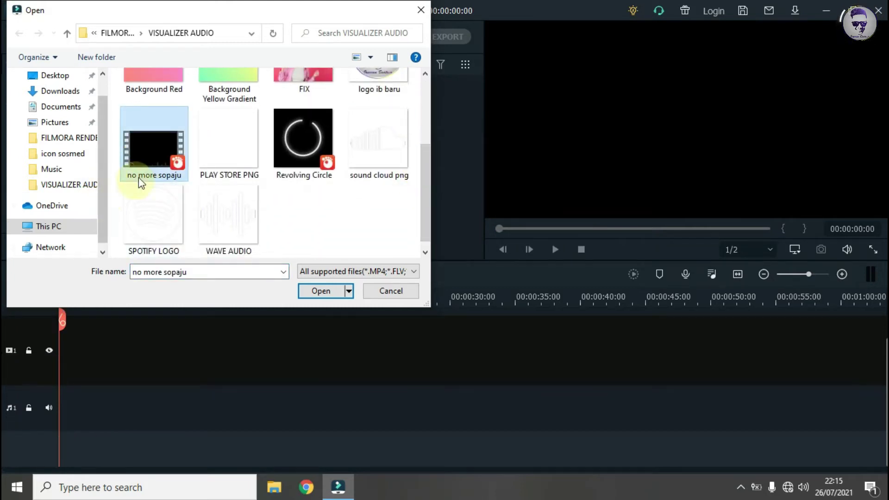
left_click(323, 290)
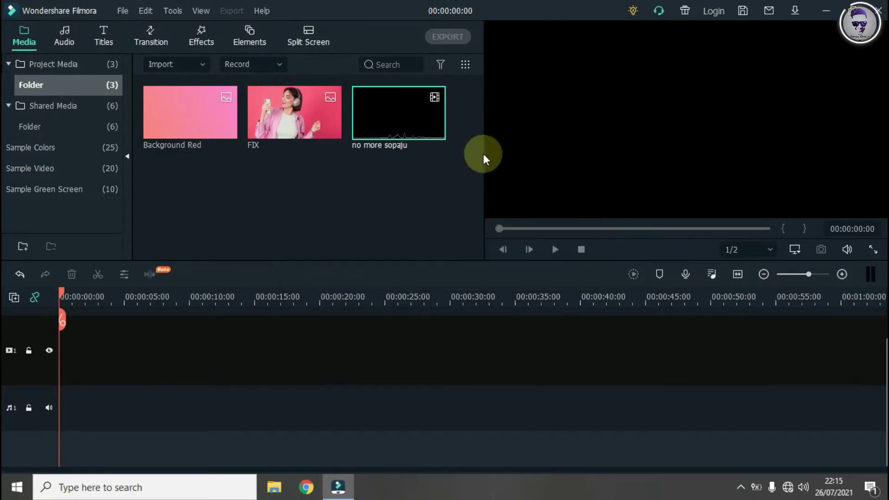
Place the FIX image at the timeline start and set the track height to Small.
mouse_move(425, 134)
mouse_move(290, 123)
left_mouse_down()
mouse_move(147, 369)
mouse_move(126, 324)
mouse_move(102, 343)
mouse_move(49, 346)
left_mouse_up()
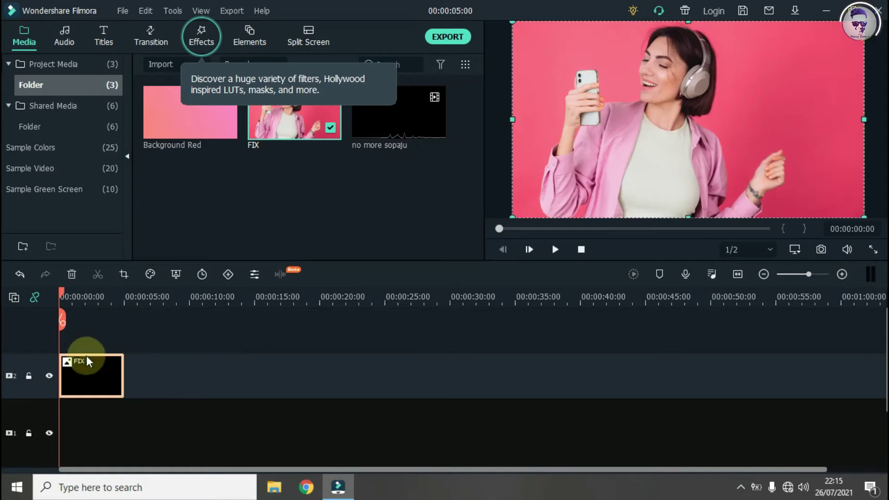
right_click(2, 334)
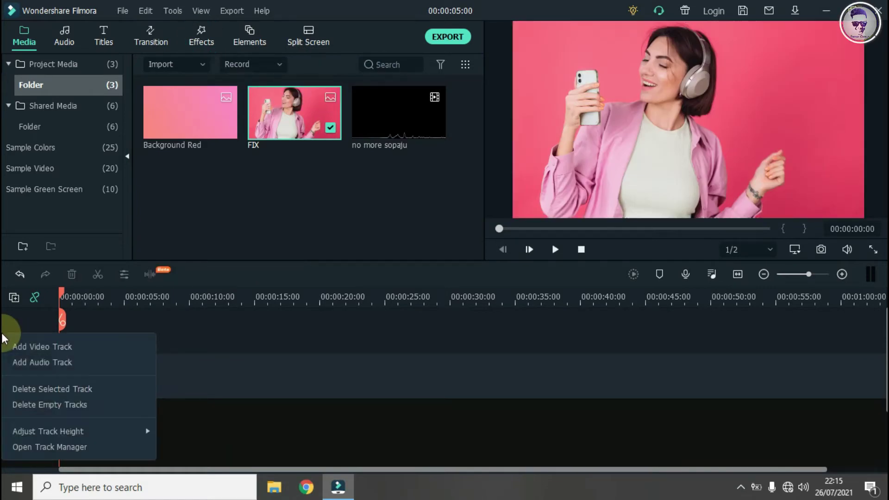
mouse_move(114, 430)
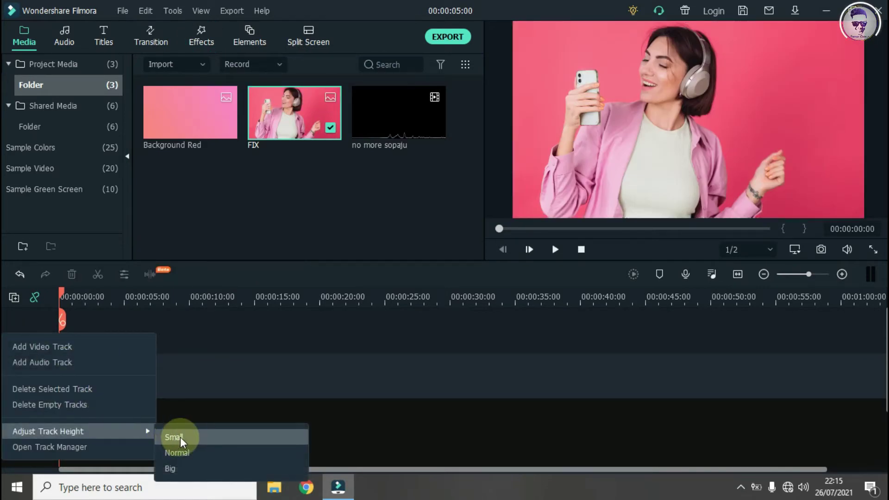
left_click(180, 437)
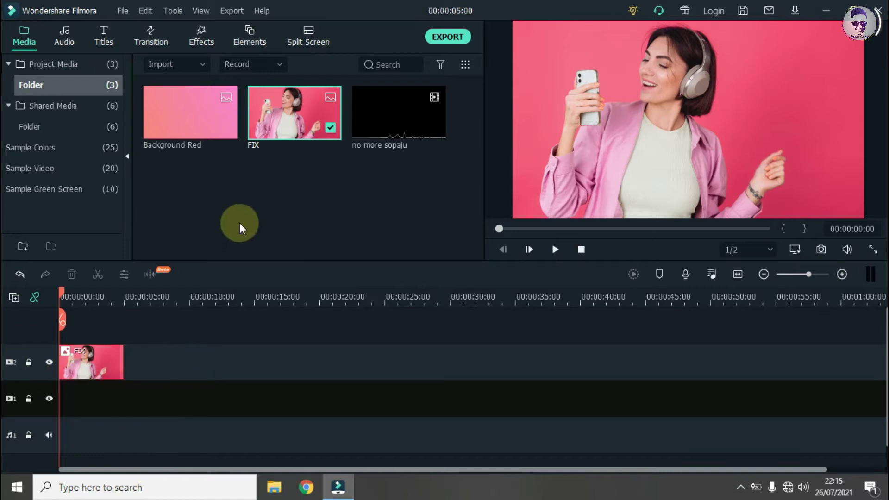
Drag the no more sopaju video onto a track above FIX.
mouse_move(400, 131)
left_click_drag(391, 124, 190, 317)
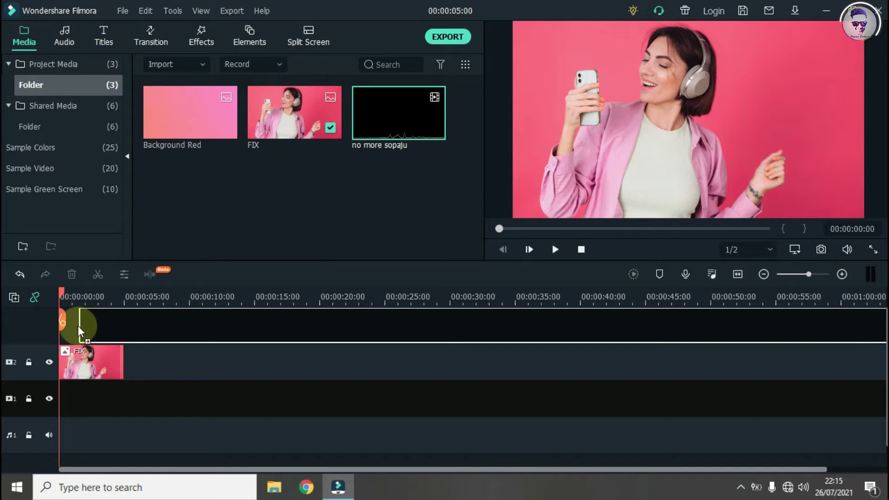
left_click_drag(58, 332, 59, 332)
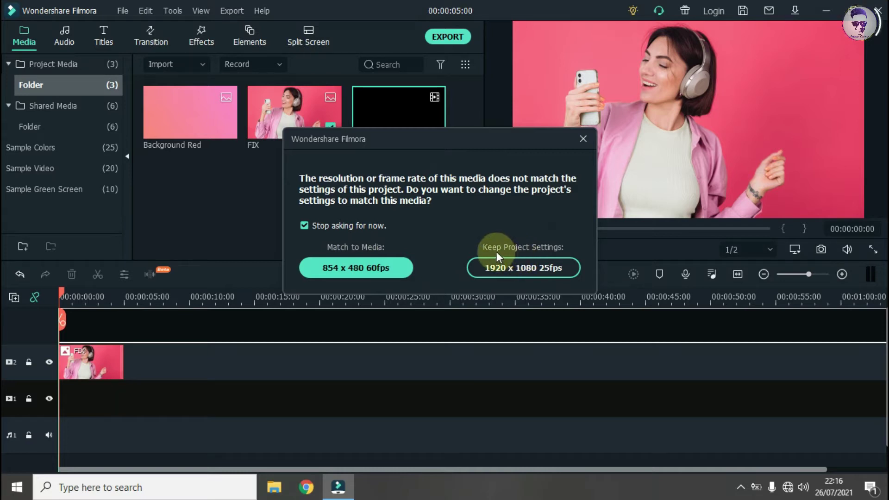
Keep 1920 x 1080 25fps and set the no more sopaju clip's blending mode to Screen.
left_click(509, 273)
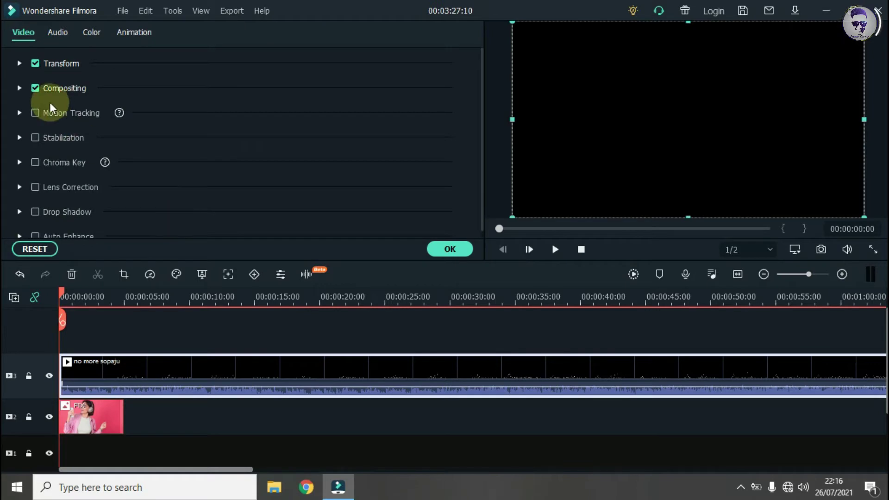
left_click(19, 89)
left_click(224, 126)
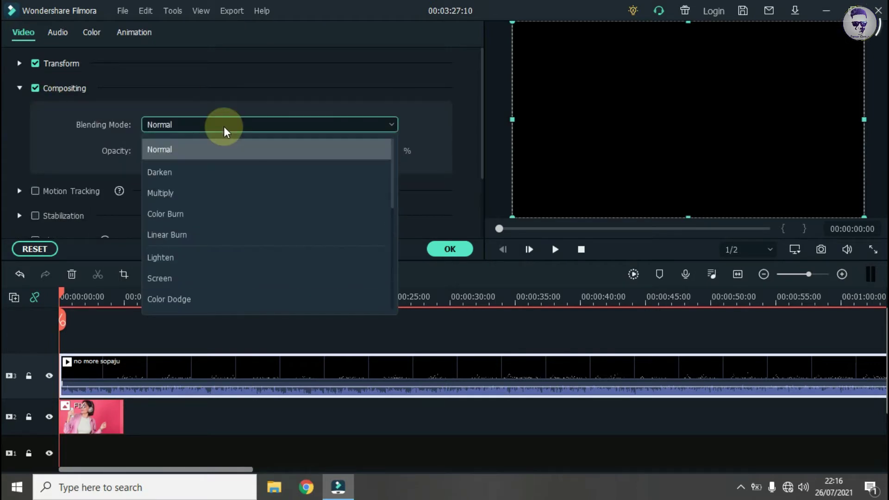
left_click(201, 278)
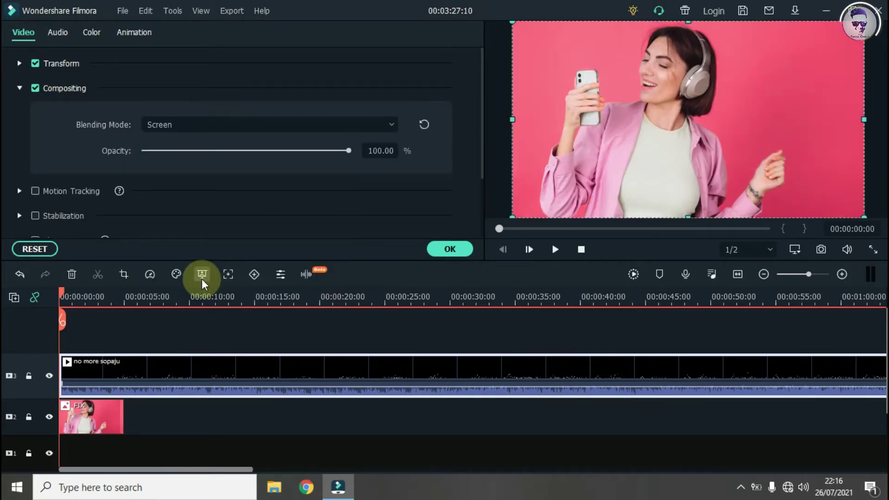
left_click(460, 256)
left_click(554, 253)
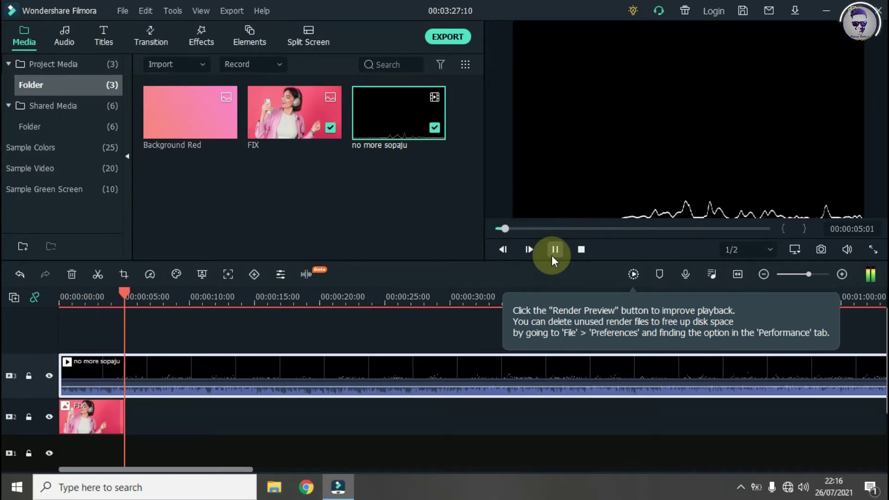
Replay the opening and lengthen the FIX image clip to about seven seconds.
left_click(554, 251)
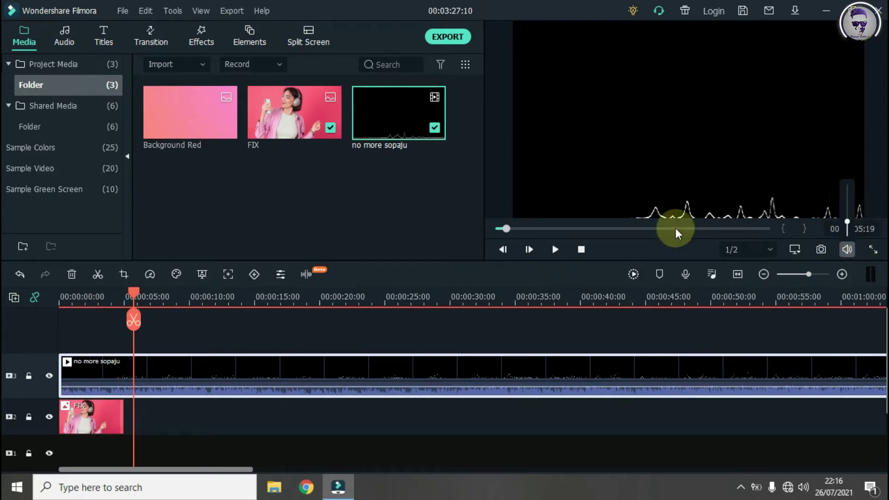
left_click(582, 250)
left_click(558, 251)
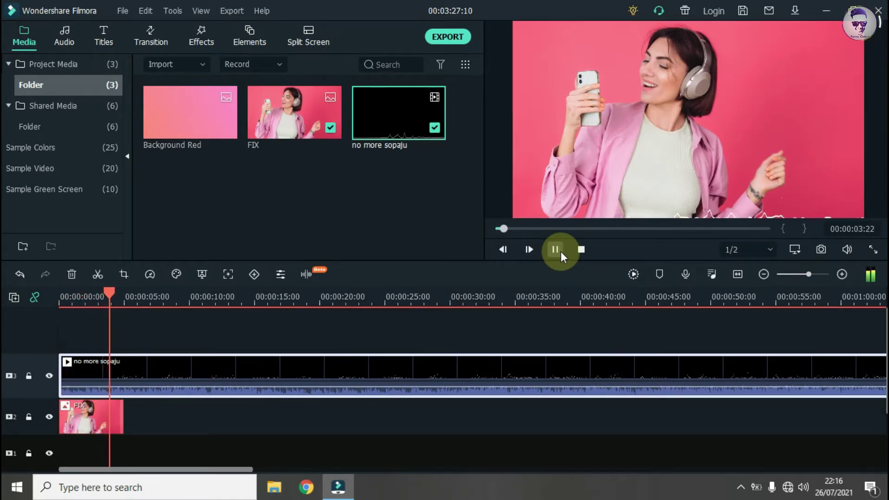
left_click(561, 252)
left_click(96, 414)
left_click_drag(124, 408, 152, 410)
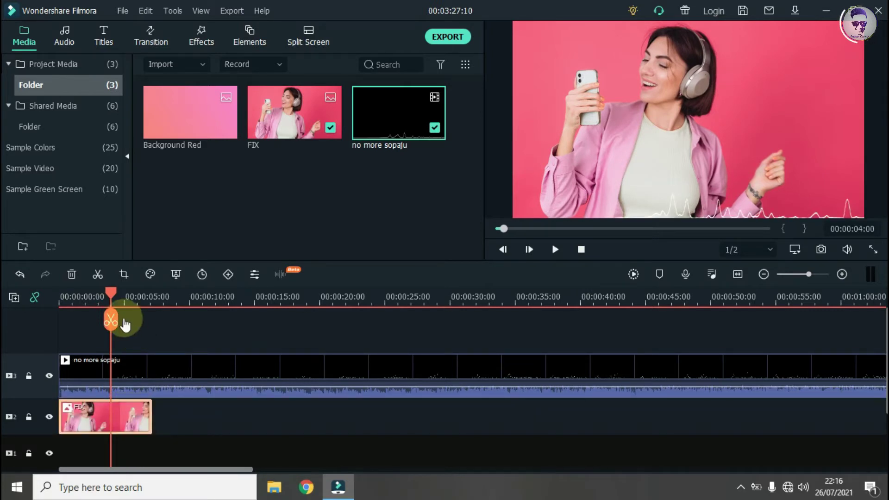
Park the playhead near seven seconds where FIX ends and select the no more sopaju clip.
left_click(112, 292)
mouse_move(119, 293)
left_mouse_down()
mouse_move(152, 295)
mouse_move(57, 296)
left_mouse_up()
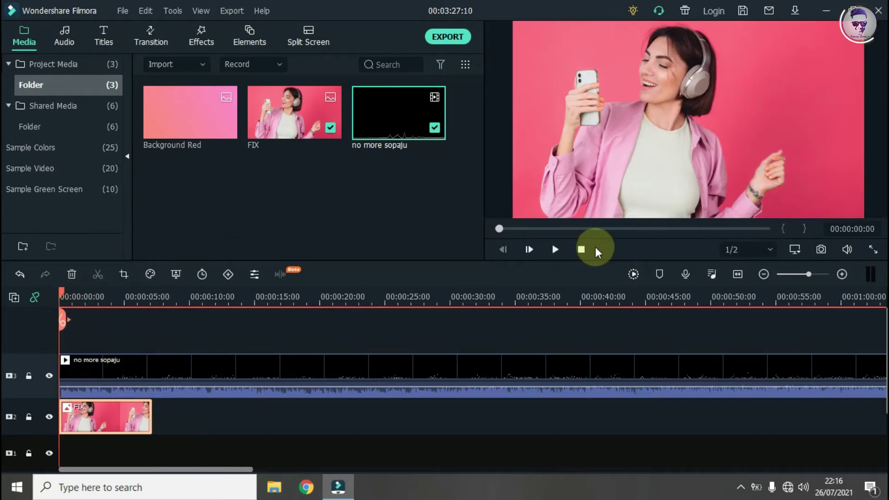
left_click(555, 250)
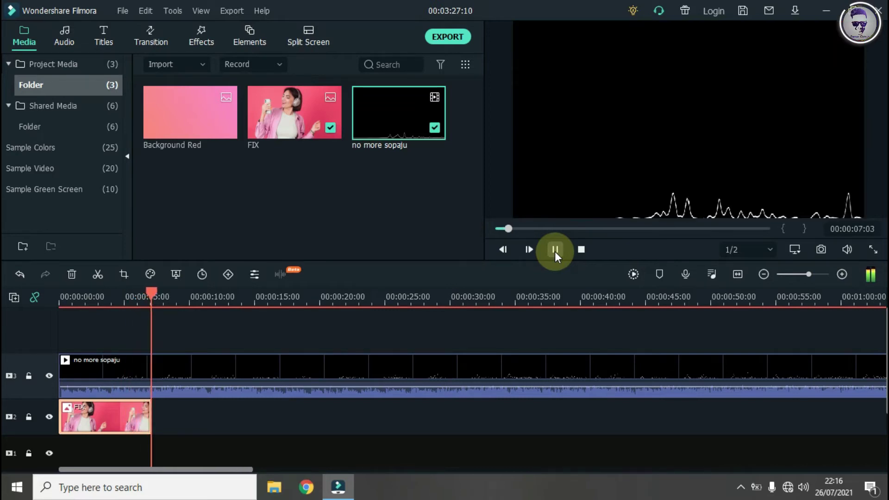
left_click(555, 251)
left_click_drag(160, 290, 152, 297)
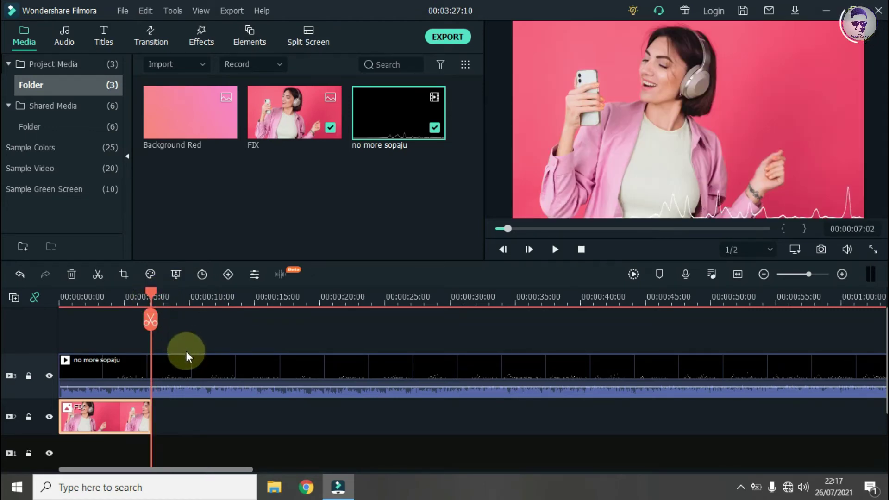
left_click(187, 365)
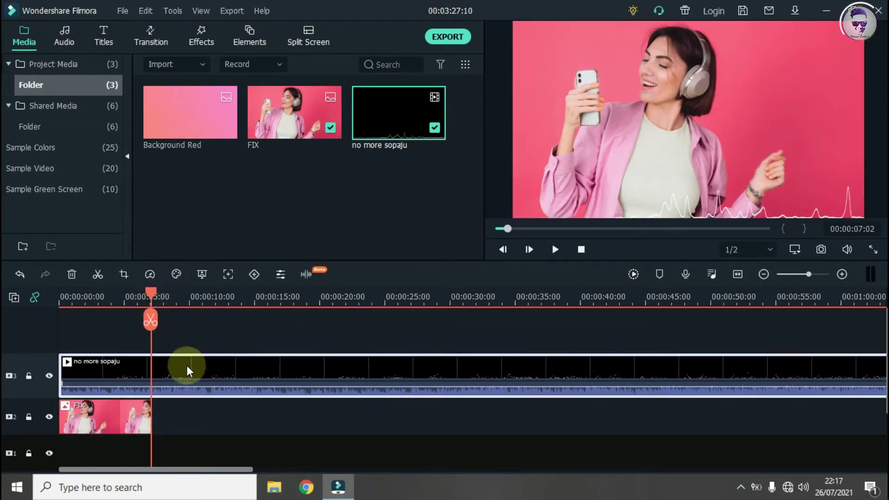
Split no more sopaju at seven seconds, then add Background Red and a second FIX clip there.
left_click(151, 319)
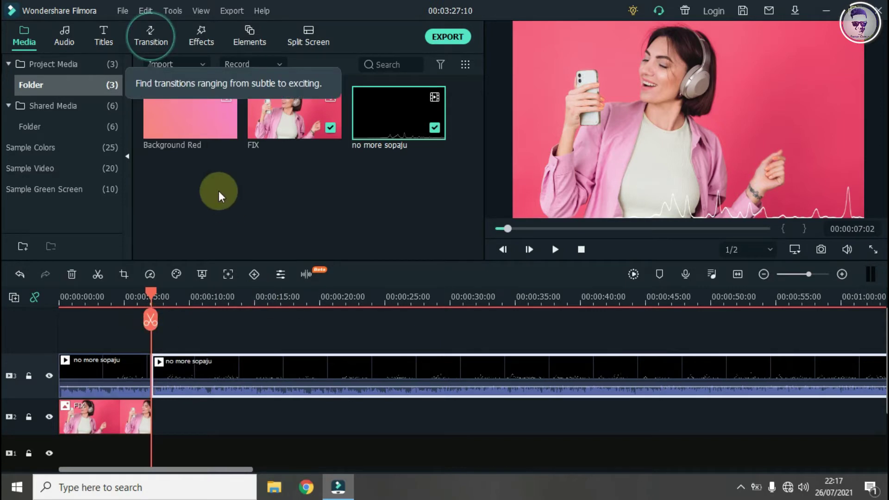
mouse_move(193, 128)
left_mouse_down()
mouse_move(227, 459)
mouse_move(207, 444)
mouse_move(162, 449)
left_mouse_up()
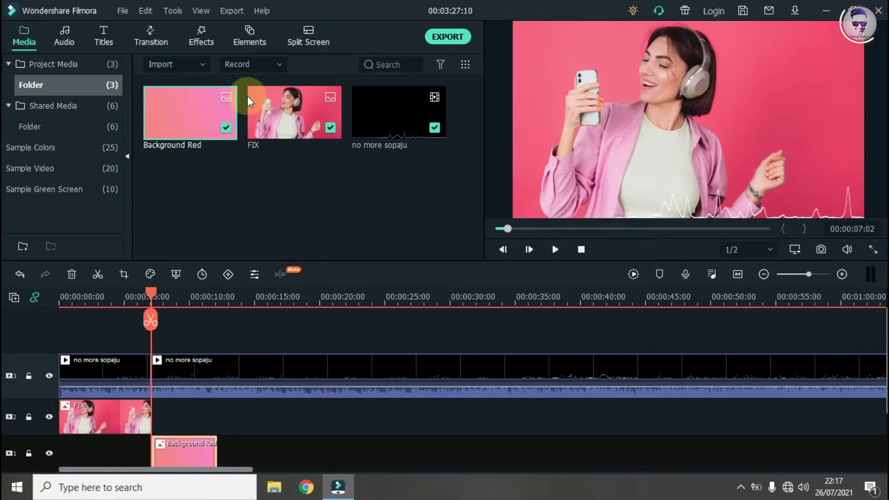
mouse_move(269, 130)
left_mouse_down()
mouse_move(216, 372)
mouse_move(160, 414)
left_mouse_up()
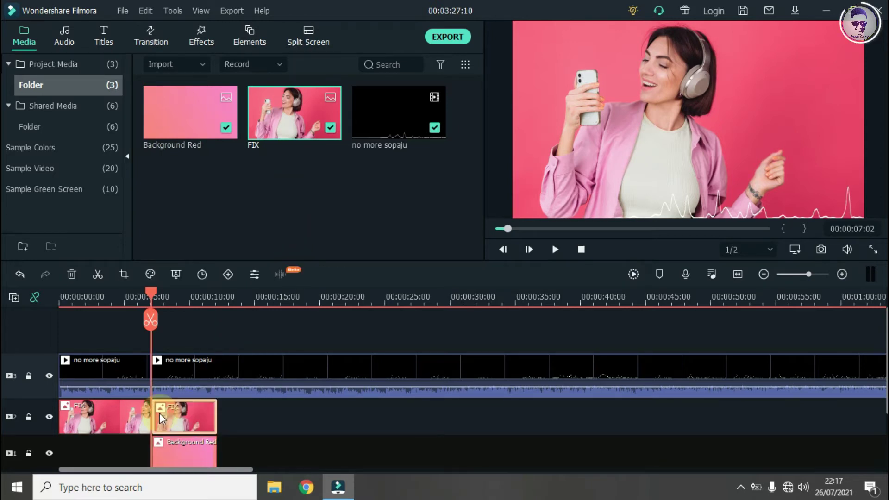
Extend the second FIX clip and Background Red so both end around 19 seconds.
left_click_drag(217, 415, 282, 408)
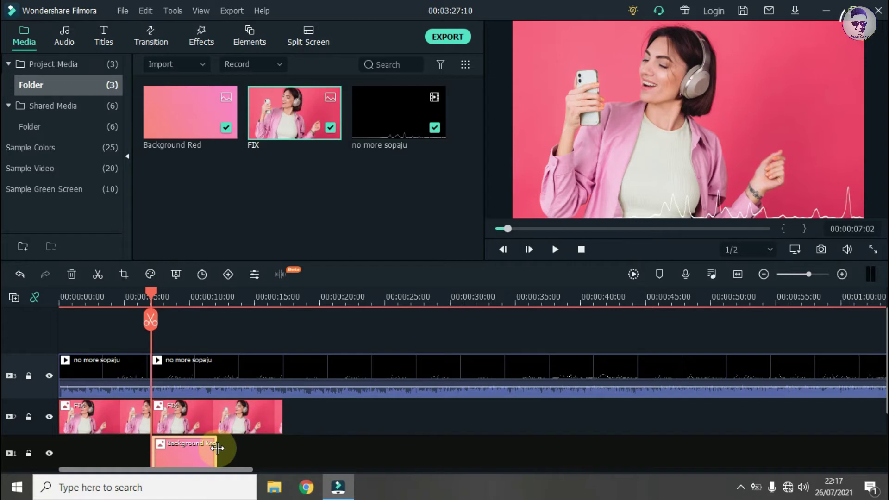
left_click_drag(217, 448, 281, 452)
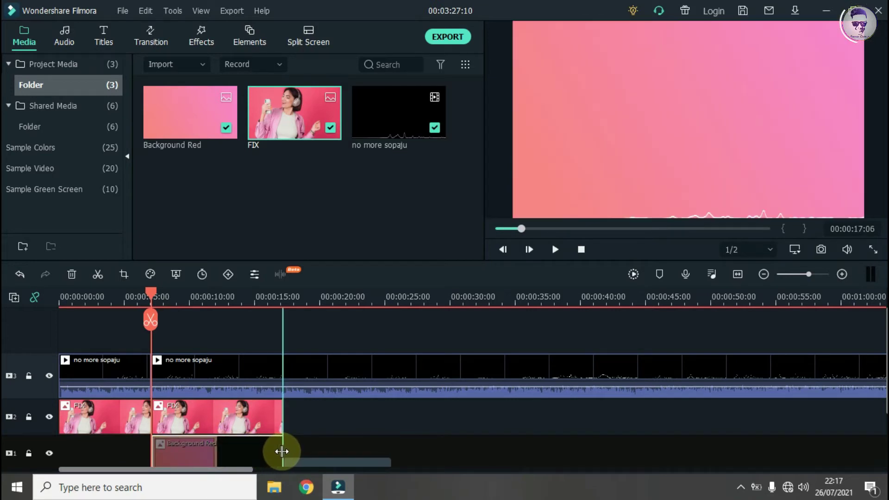
left_click_drag(282, 409, 315, 413)
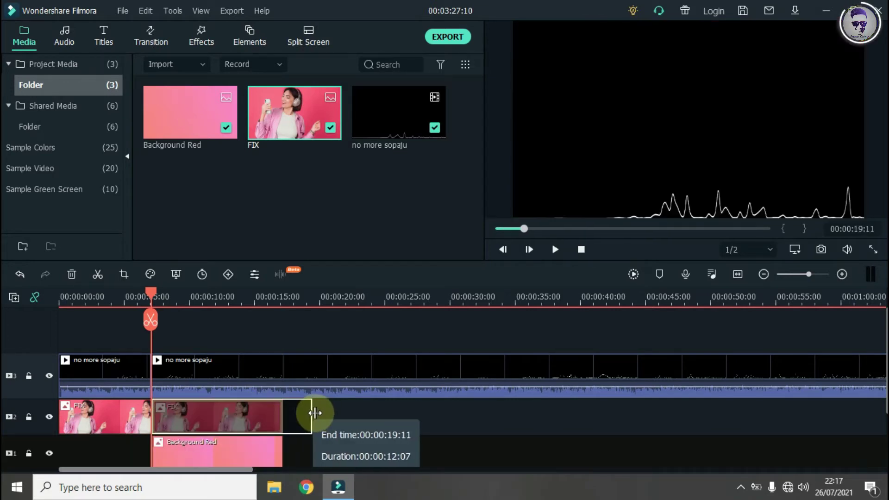
left_click(267, 452)
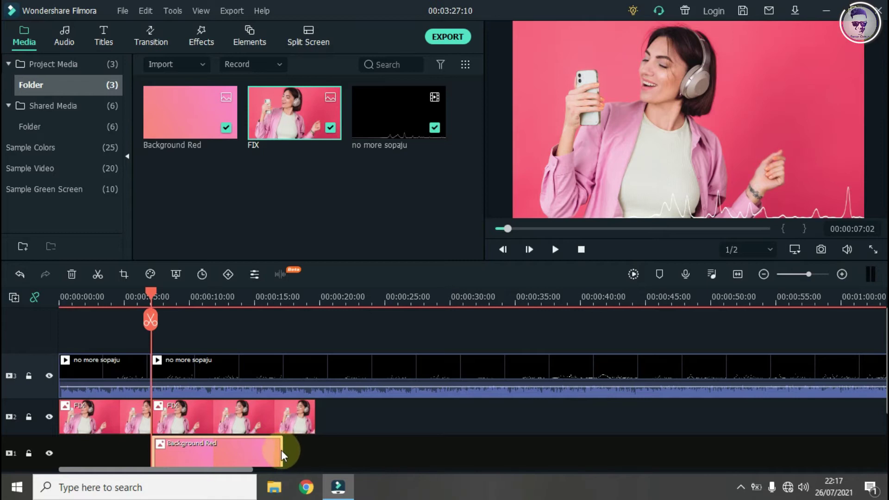
left_click_drag(284, 450, 314, 450)
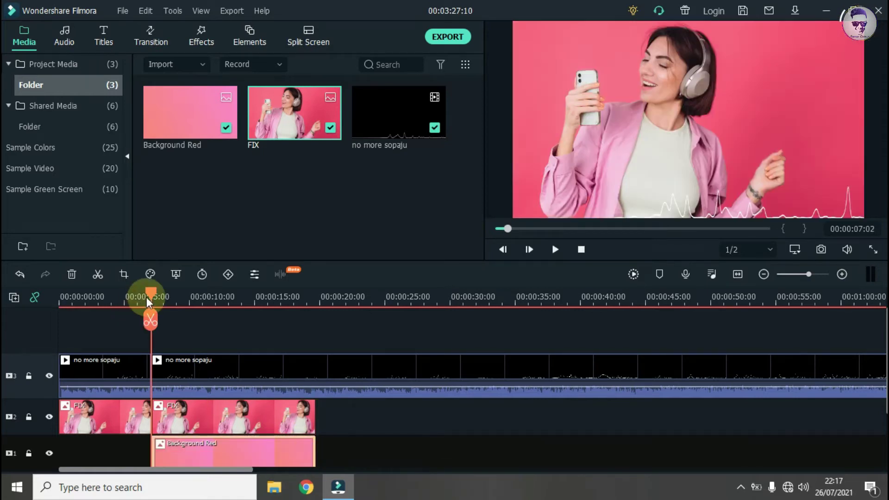
Preview the sequence from the start of the timeline.
left_click_drag(154, 293, 53, 306)
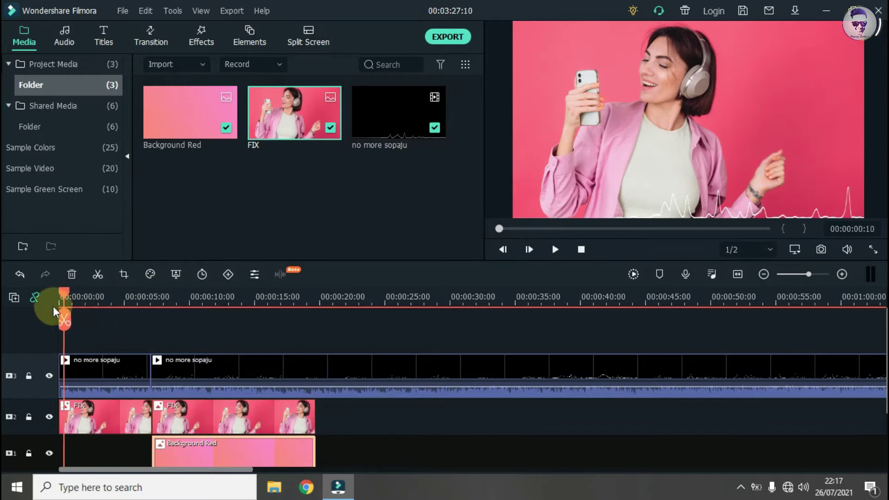
left_click(554, 249)
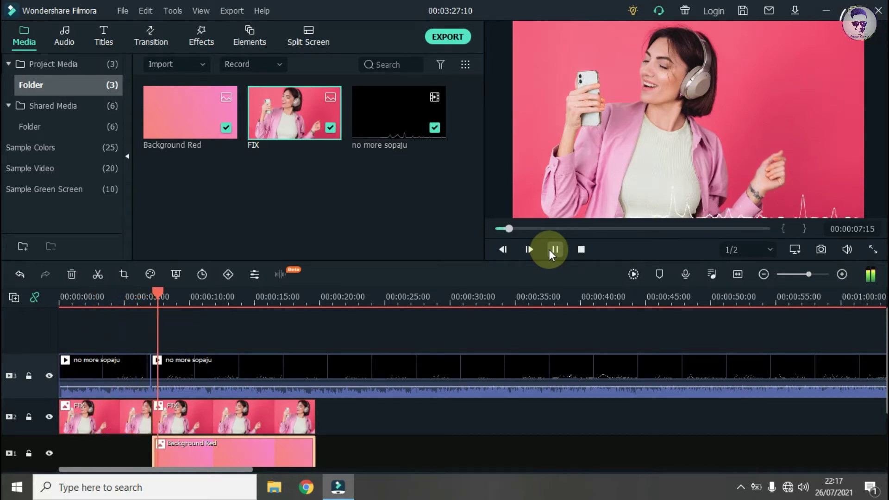
left_click(550, 250)
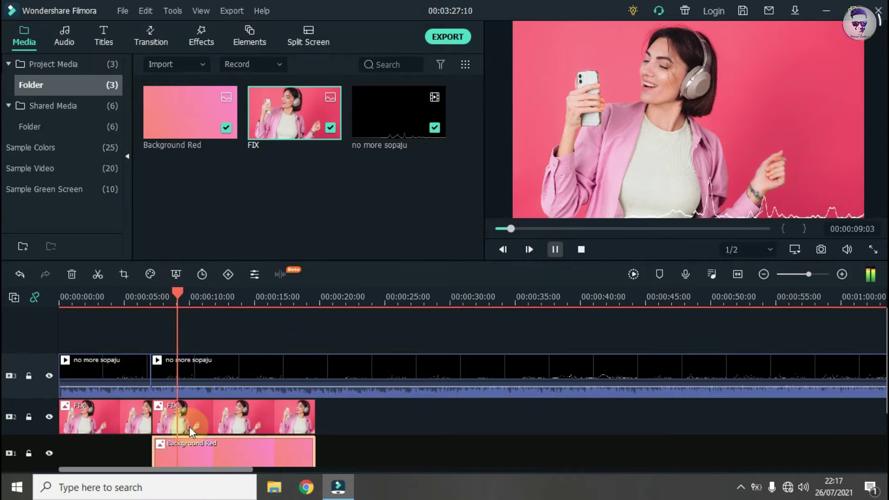
Scale the second FIX clip to 56.05% and move it to Position X -116.0.
left_click(211, 422)
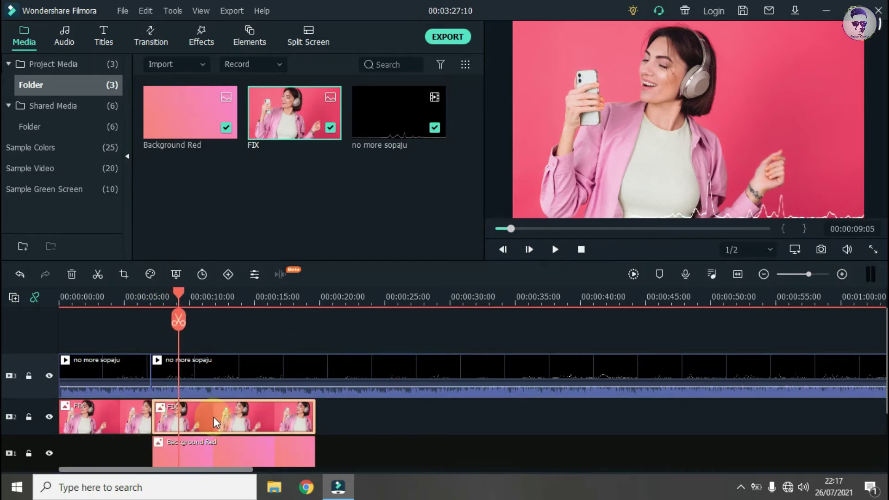
double_click(209, 417)
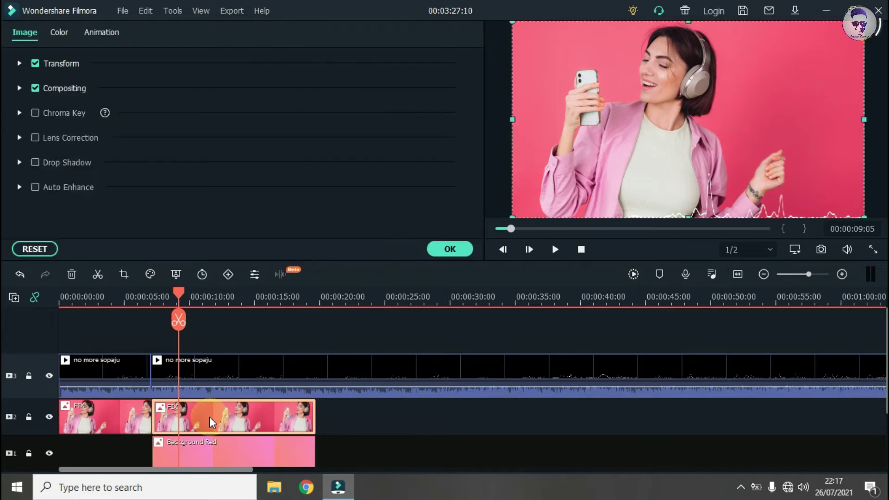
left_click(20, 63)
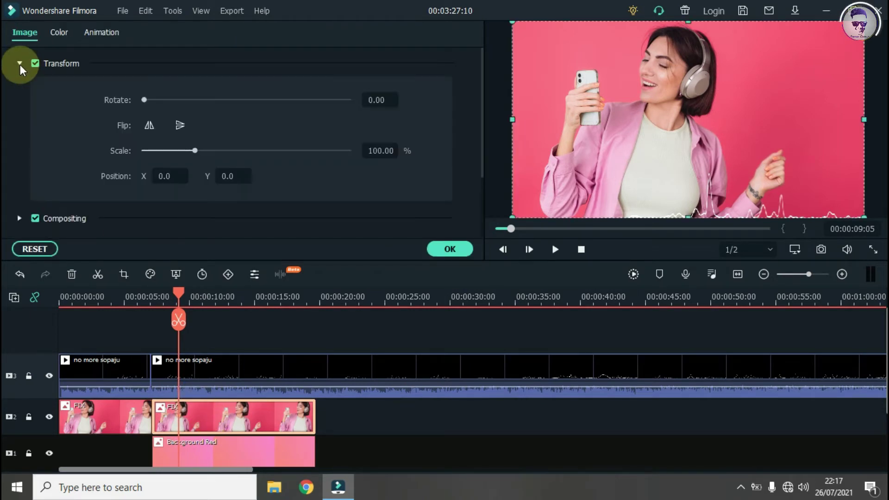
left_click_drag(193, 152, 171, 154)
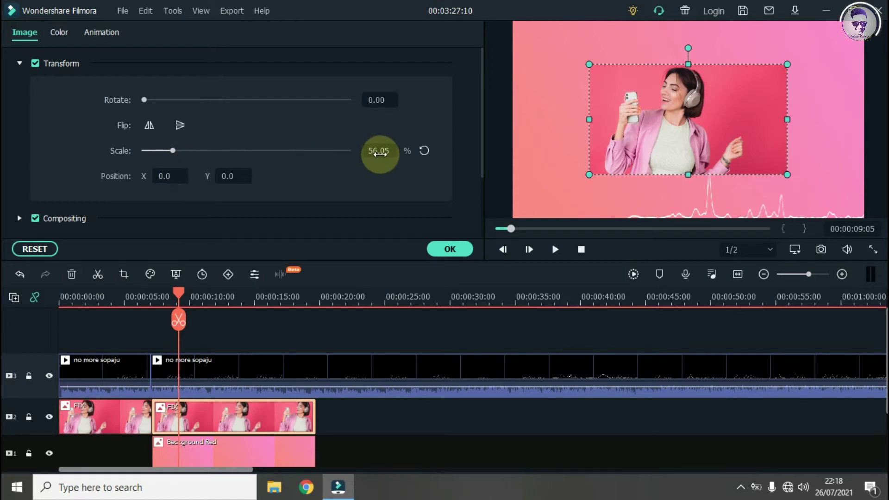
left_click_drag(157, 182, 406, 237)
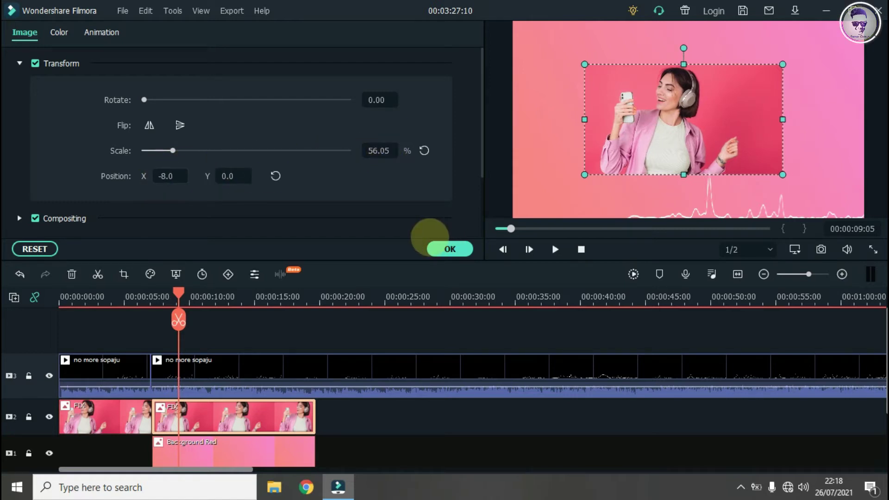
left_click_drag(387, 240, 372, 241)
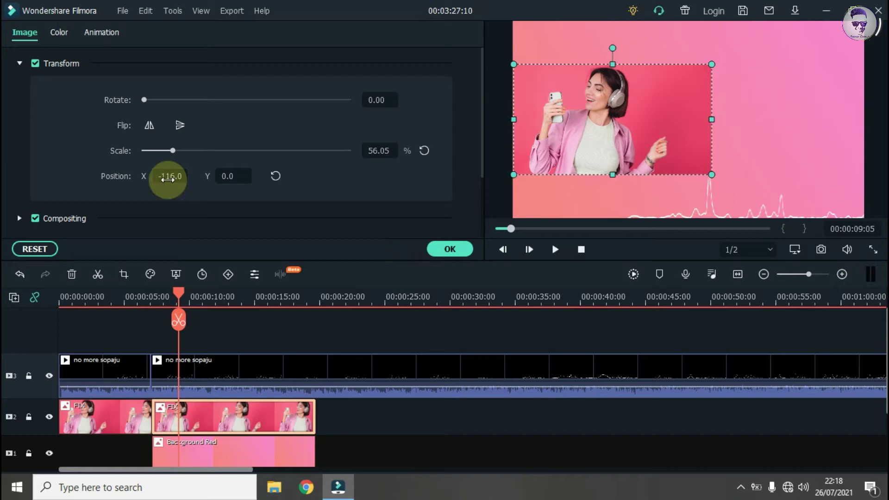
left_click(458, 250)
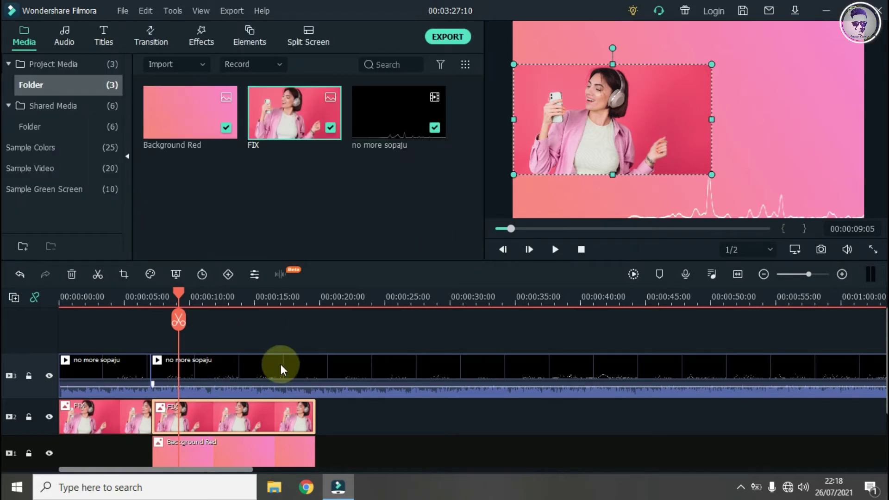
Split the second no more sopaju clip at the playhead near 00:00:19.
left_click_drag(177, 290, 316, 309)
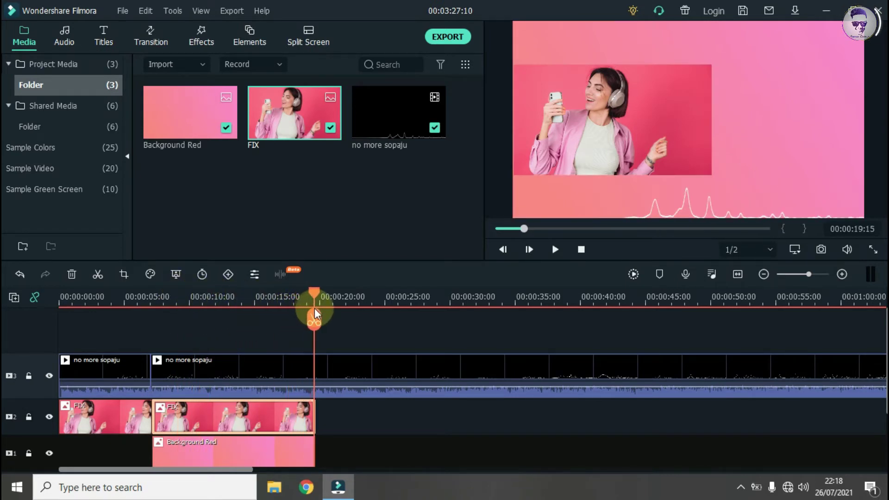
left_click(357, 361)
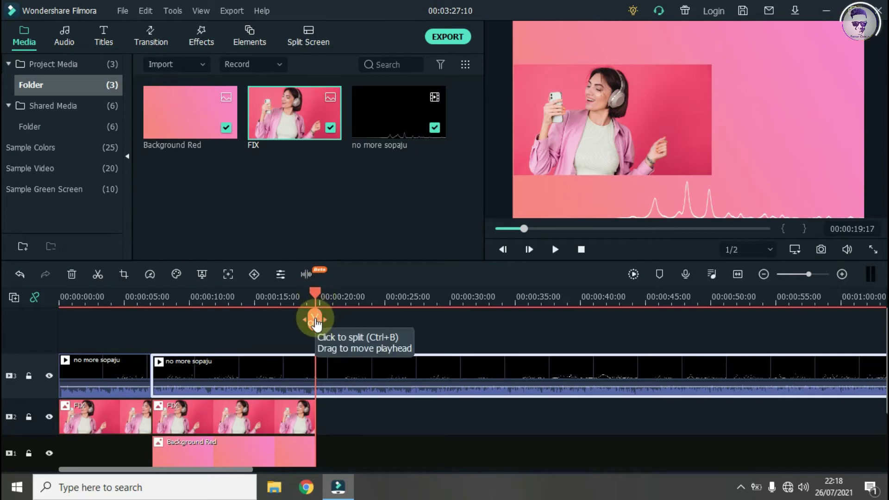
left_click(316, 324)
left_click(223, 329)
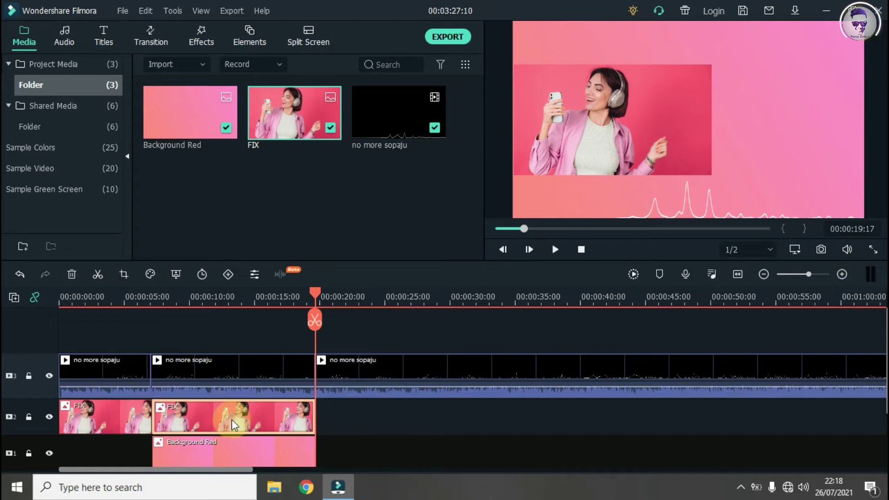
Open the Transition library and begin a search, briefly browsing the Included folder.
left_click(152, 38)
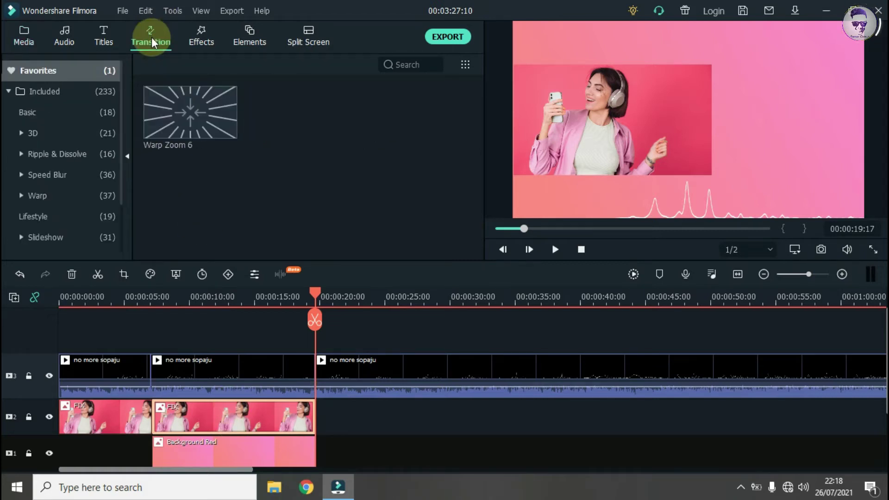
left_click(423, 65)
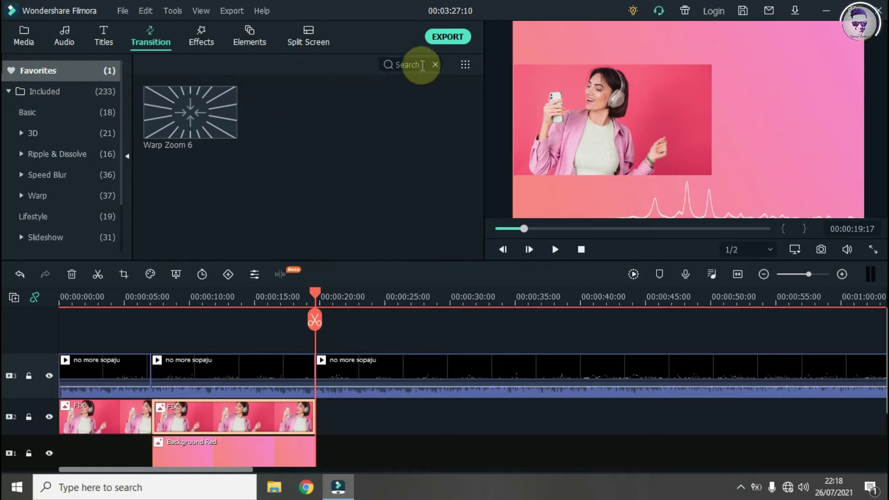
left_click(408, 63)
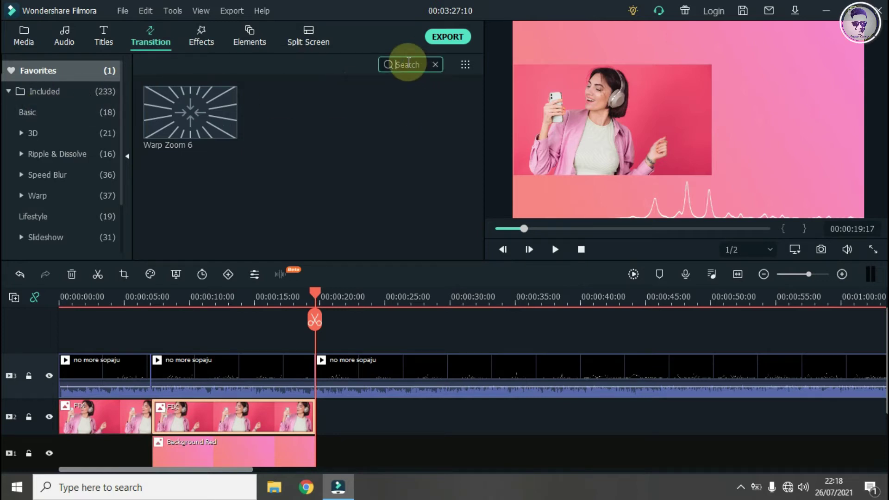
type("wra")
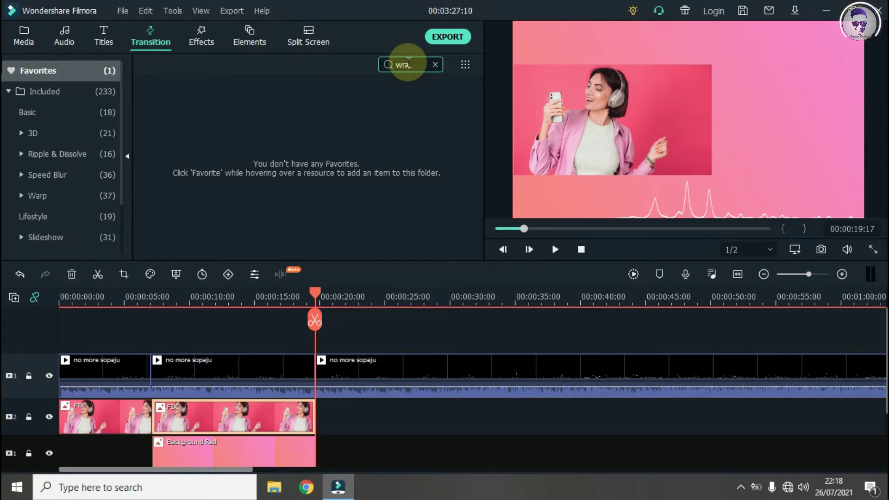
left_click(80, 96)
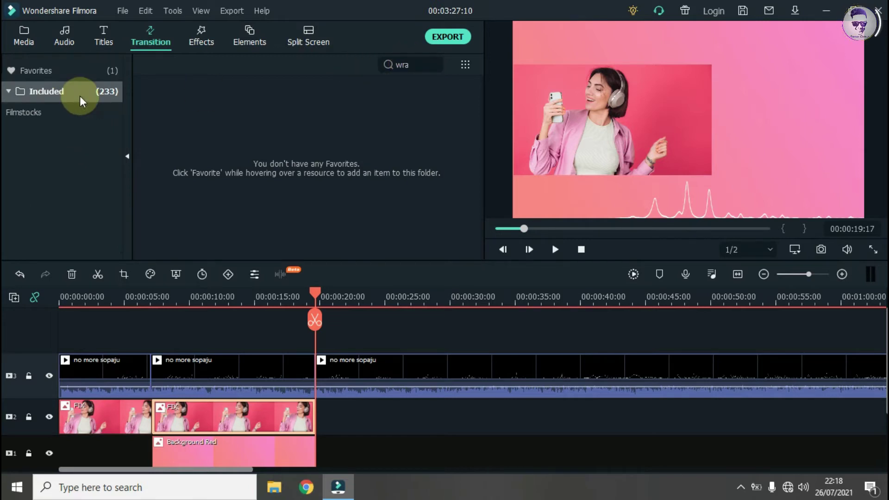
left_click(79, 96)
Refine the transition search to 'war' to list Warp results such as Warp 7.
left_click(417, 64)
type("p")
key("BackSpace")
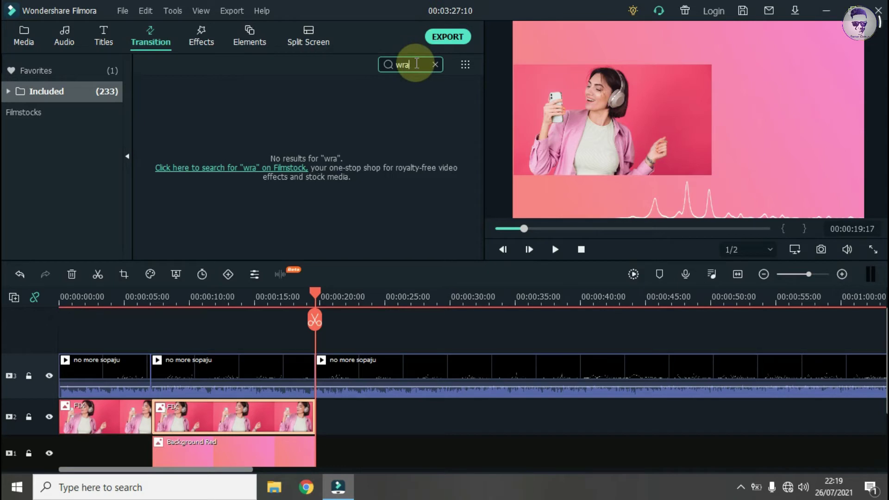
key("BackSpace")
key("BackSpace")
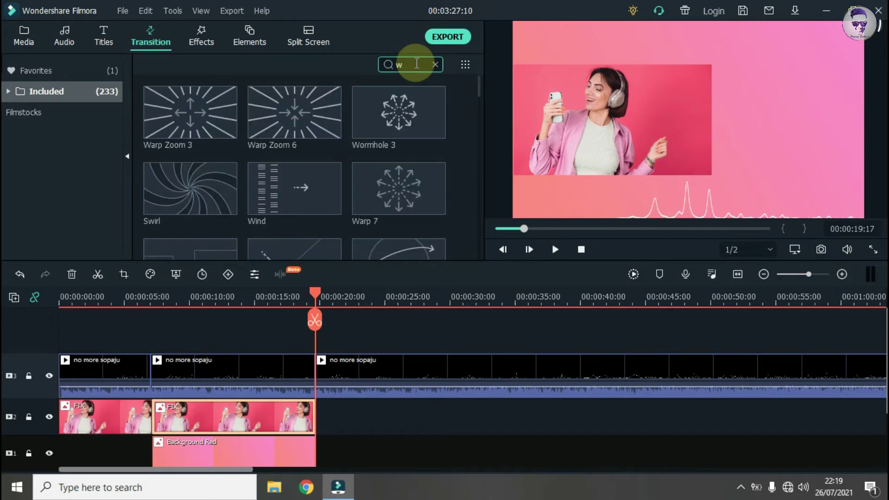
type("ra")
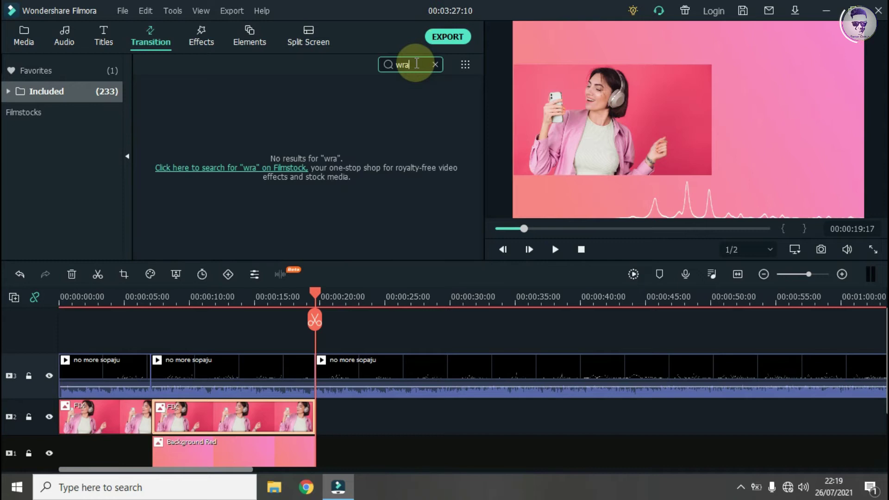
key("BackSpace")
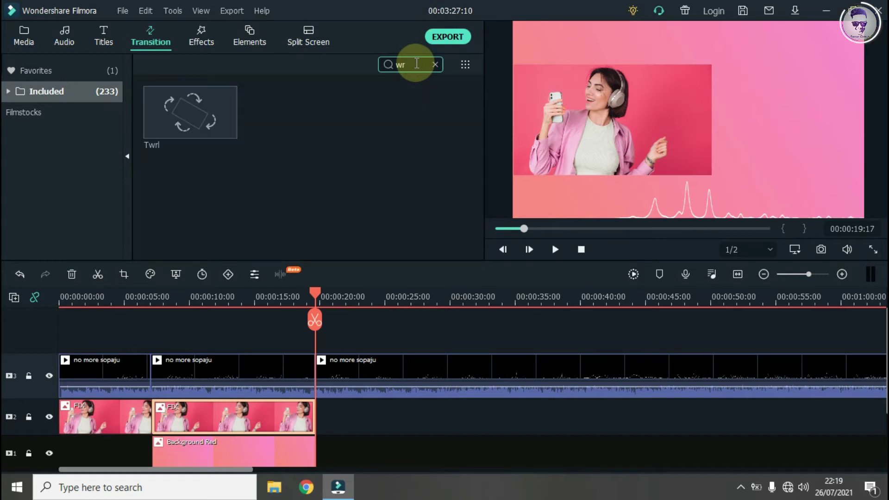
key("BackSpace")
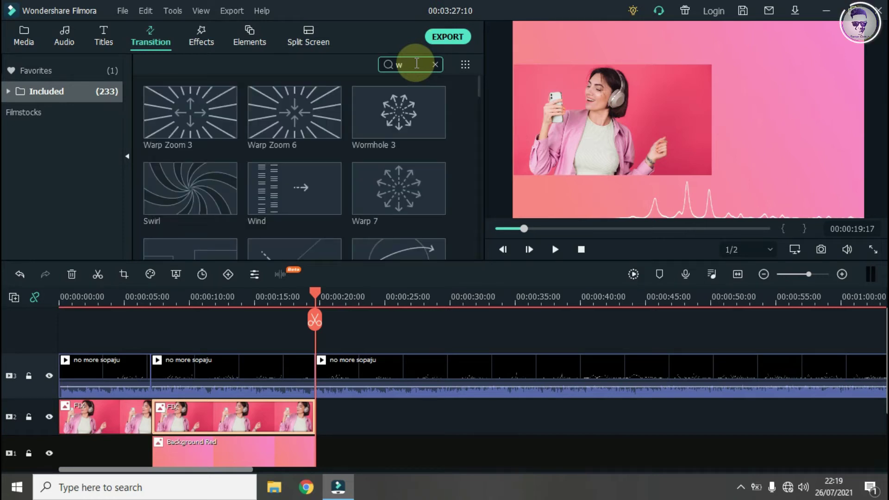
type("ar")
mouse_move(416, 145)
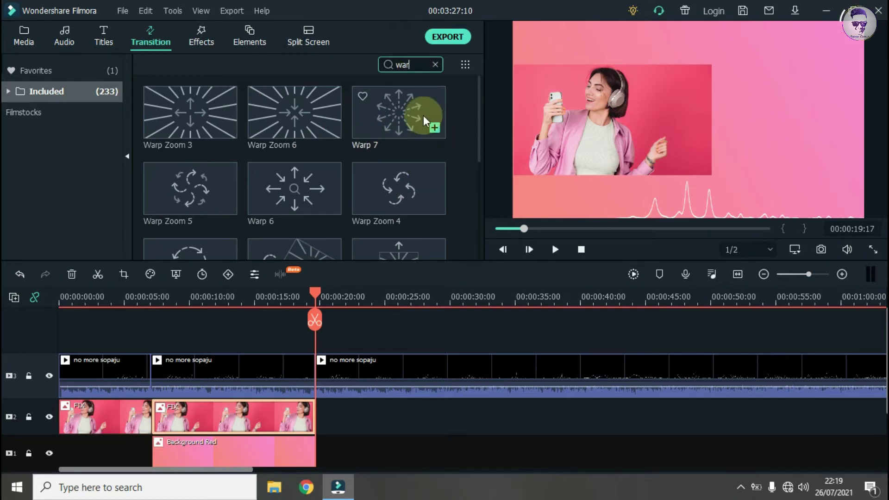
Place a shortened Warp 7 transition between the two FIX clips and preview it.
left_click_drag(416, 119, 151, 423)
left_click(162, 416)
left_click_drag(157, 417, 150, 417)
left_click(318, 298)
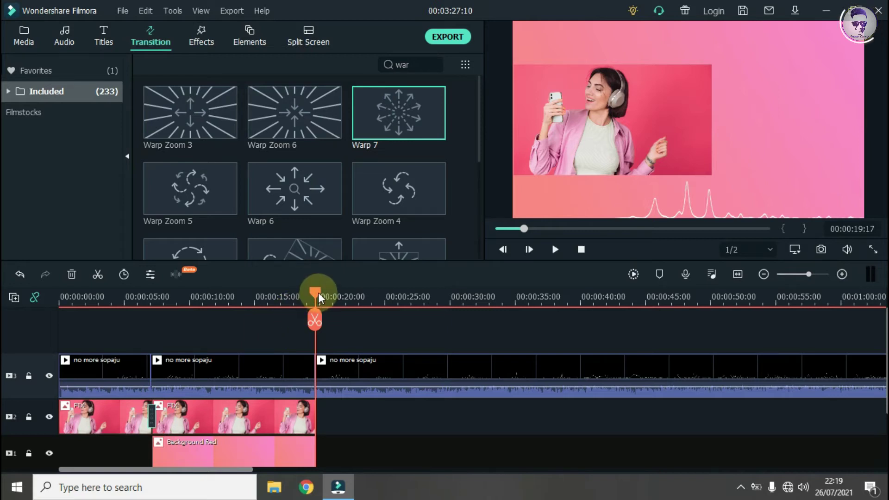
left_click_drag(319, 298, 135, 319)
left_click(557, 258)
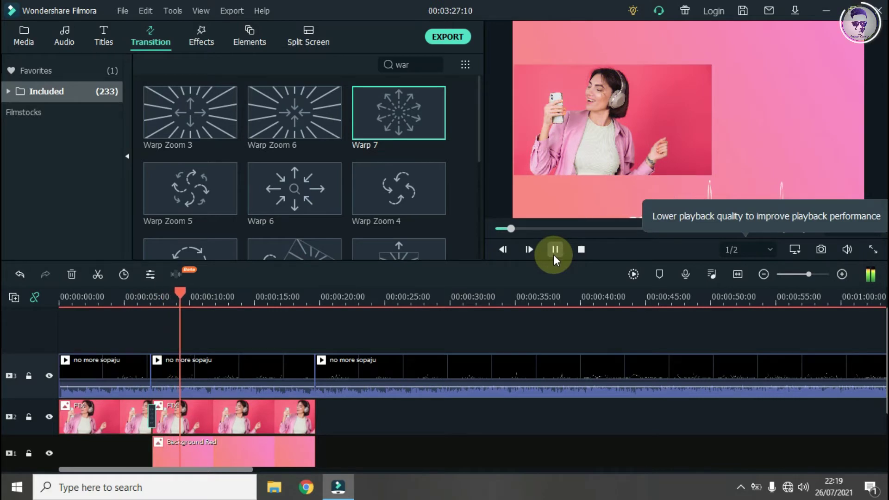
left_click(555, 251)
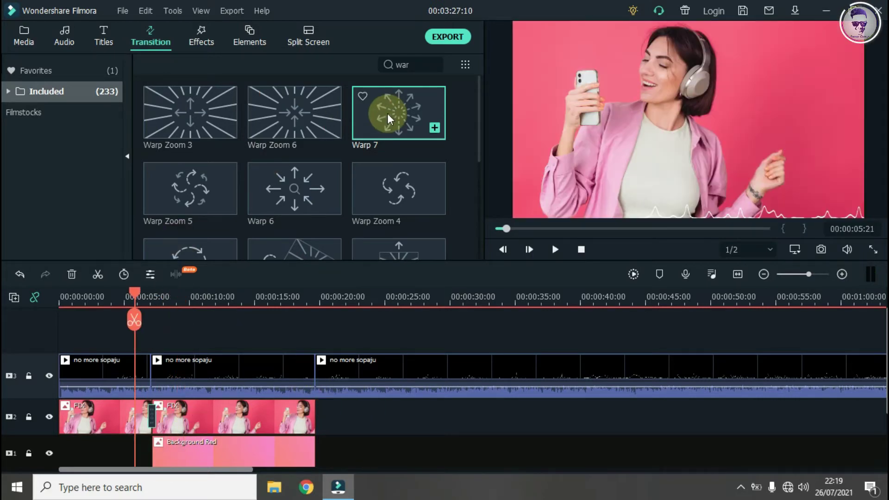
Add Warp 7 at the audio cut on track 3, then return the playhead to about 5 seconds.
left_click_drag(388, 113, 151, 359)
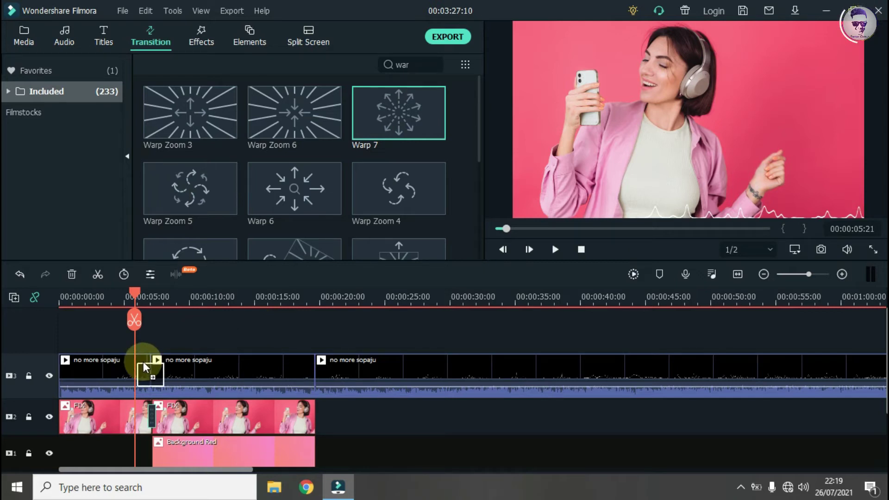
left_click_drag(143, 362, 154, 372)
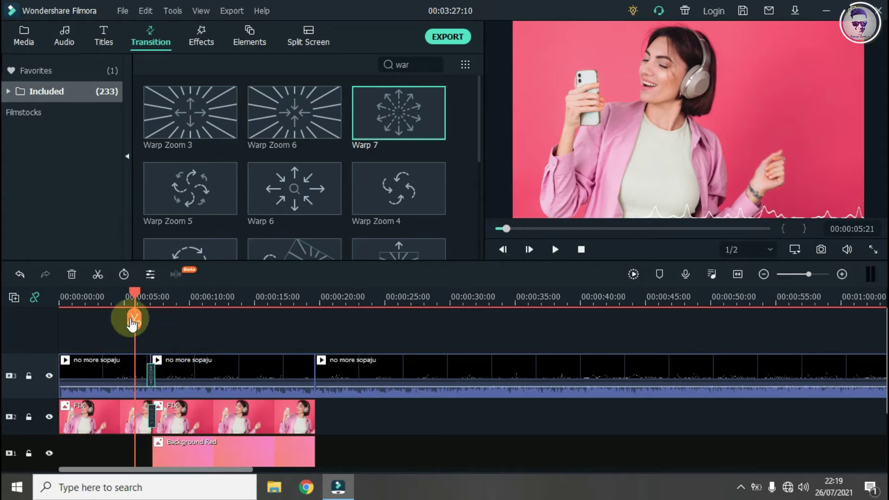
mouse_move(137, 293)
left_mouse_down()
mouse_move(146, 297)
mouse_move(125, 320)
left_mouse_up()
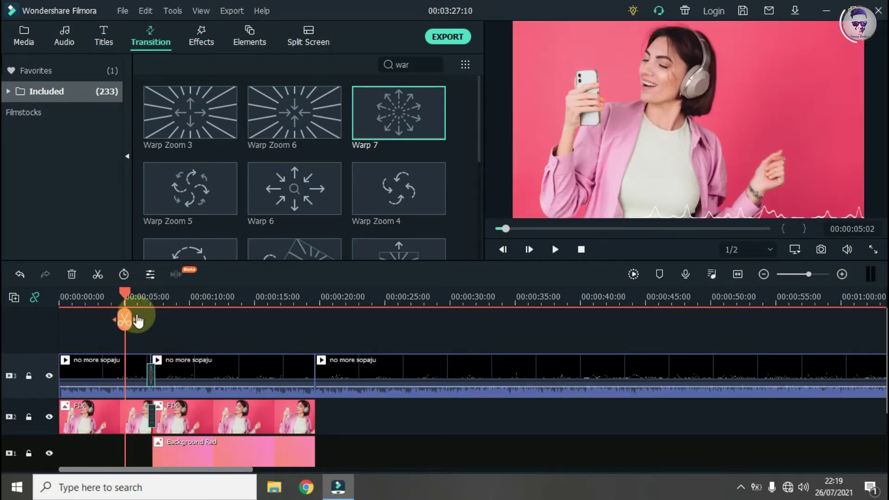
left_click(221, 374)
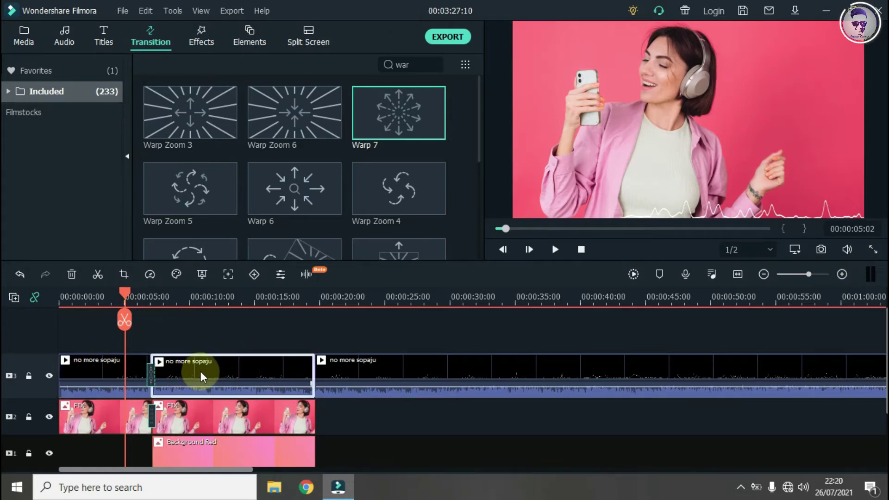
Scale the middle no more sopaju clip to 54.78% at X -116.0 and preview it.
double_click(241, 368)
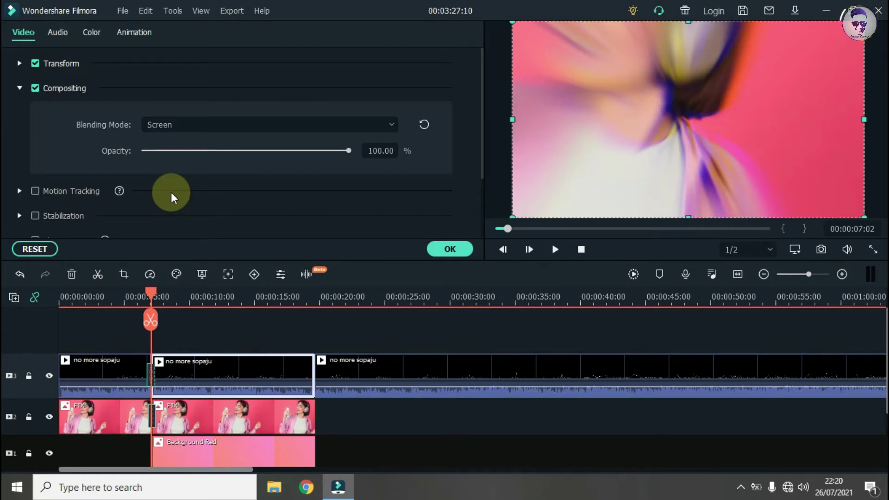
left_click(21, 88)
left_click(19, 63)
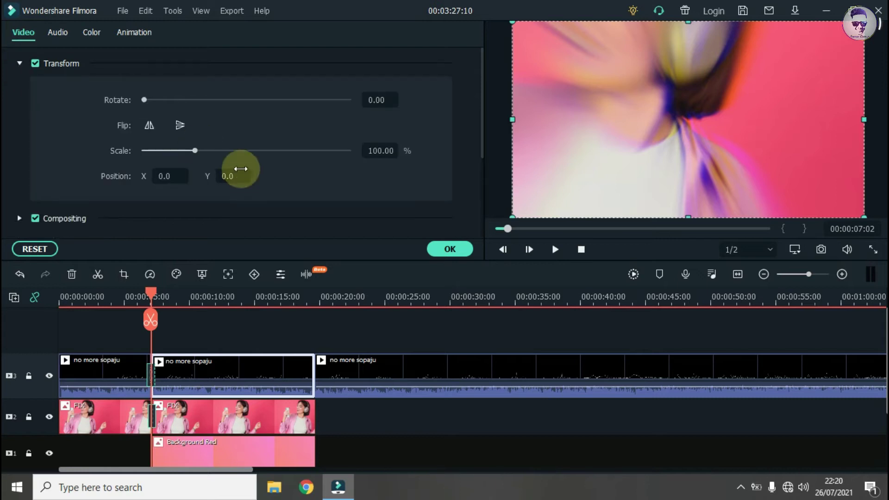
left_click_drag(199, 151, 188, 152)
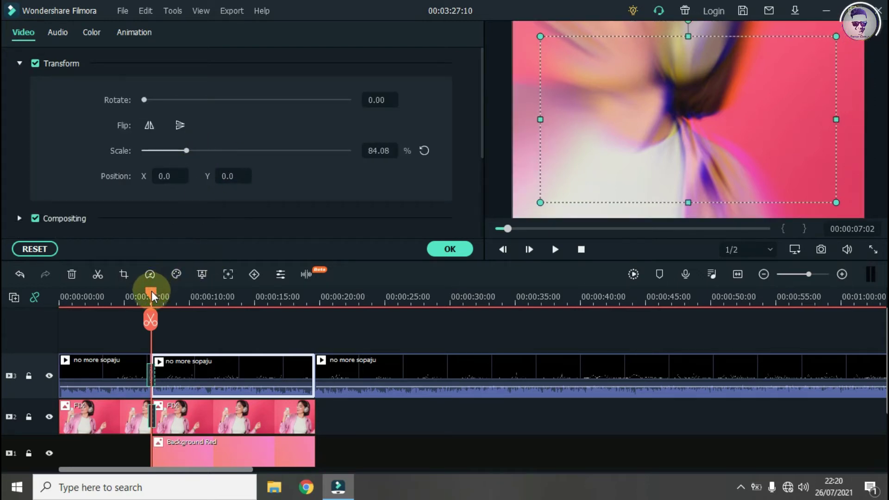
left_click_drag(151, 291, 169, 293)
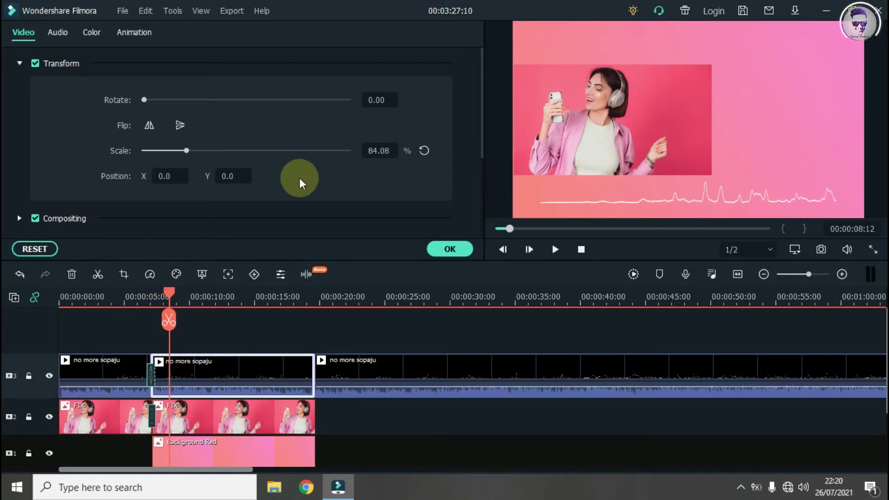
left_click_drag(187, 151, 172, 151)
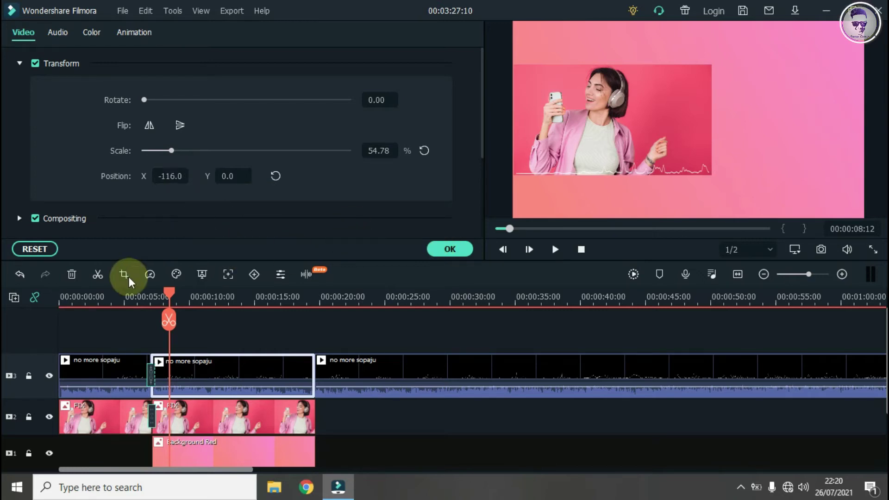
left_click(558, 252)
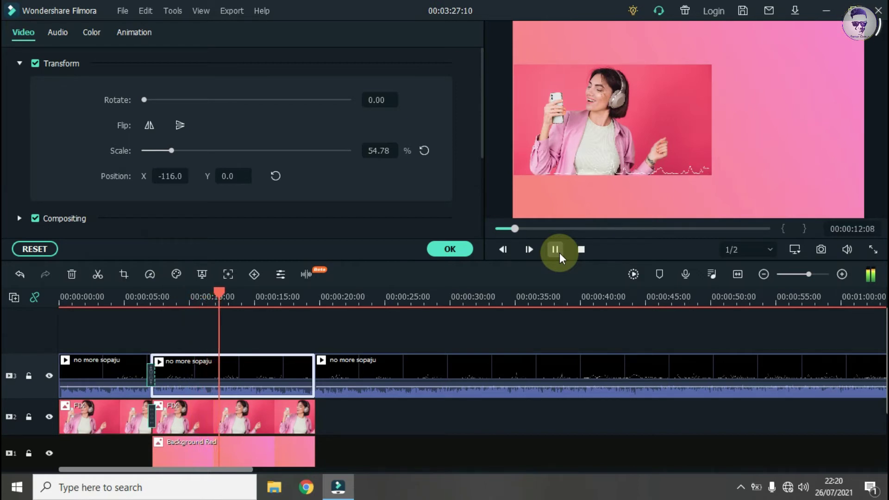
left_click(202, 411)
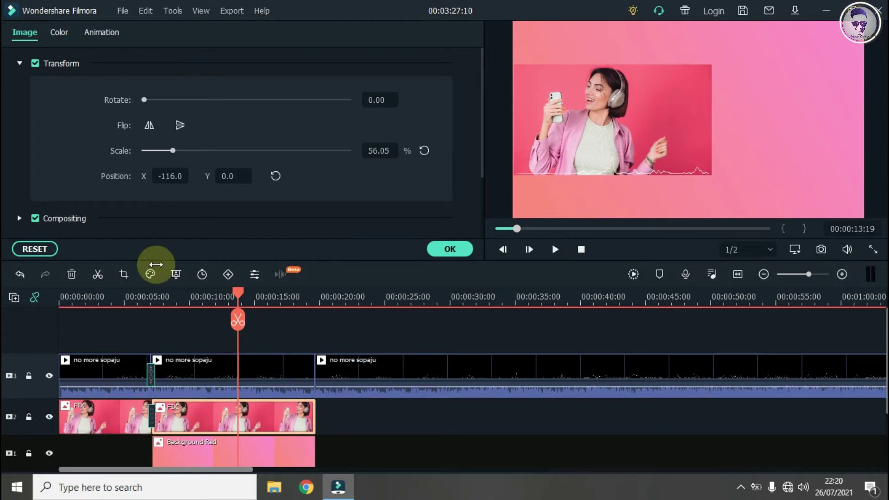
left_click(436, 250)
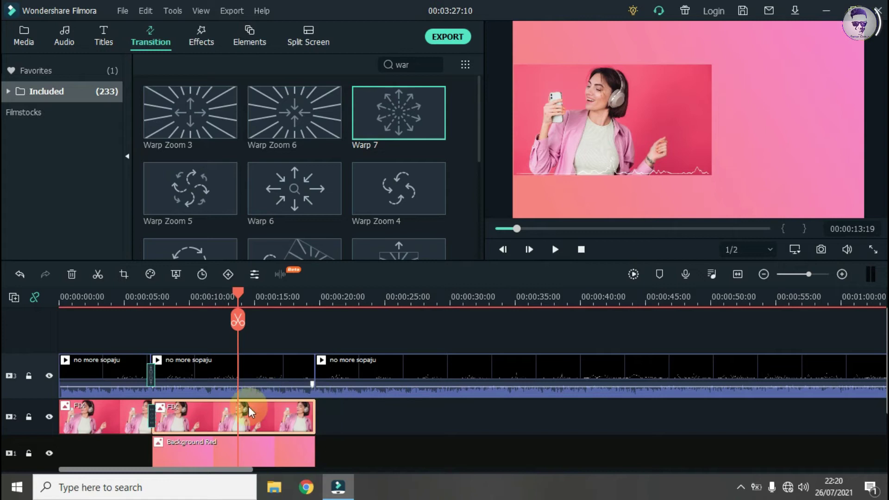
Apply the Mild shake filter to the middle FIX clip and preview it.
left_click(207, 41)
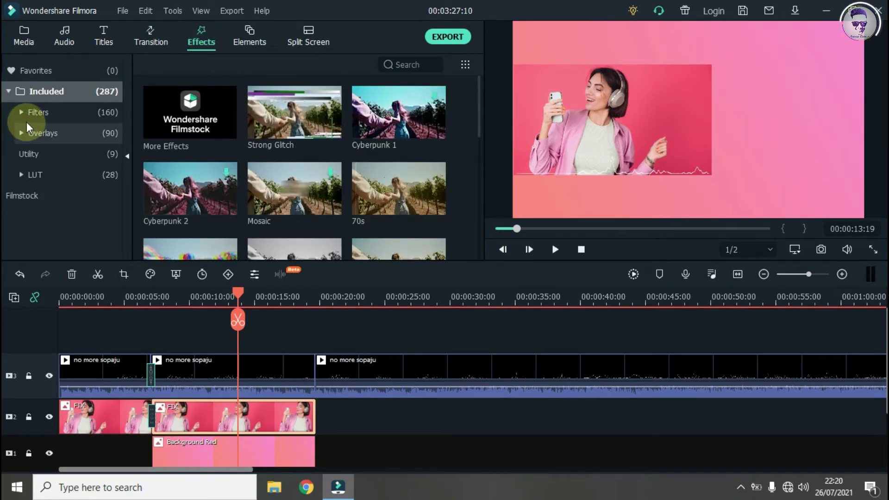
left_click(21, 113)
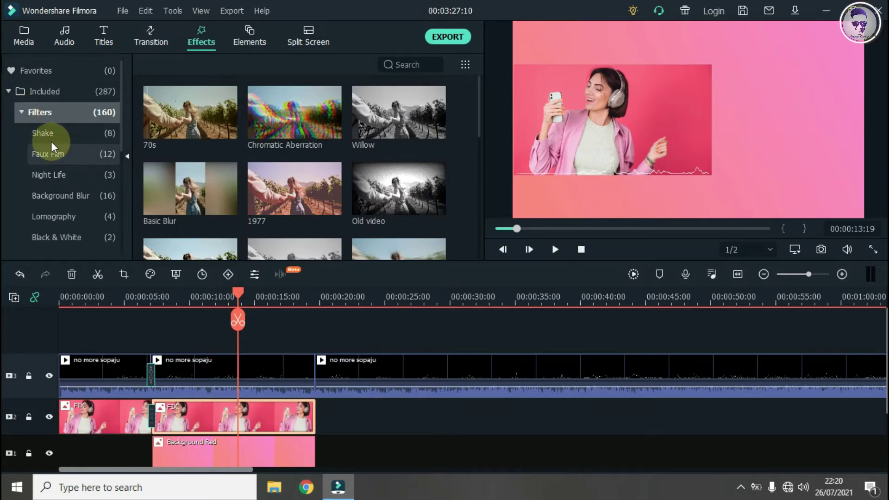
left_click(20, 111)
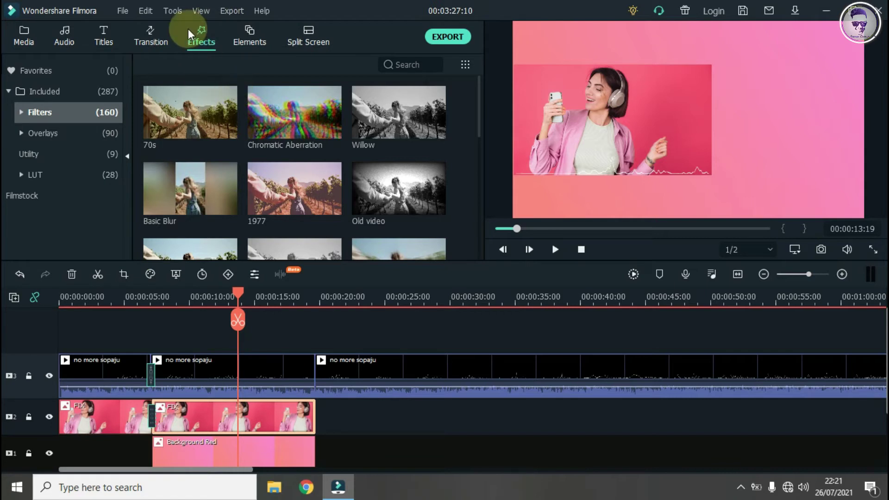
left_click(21, 112)
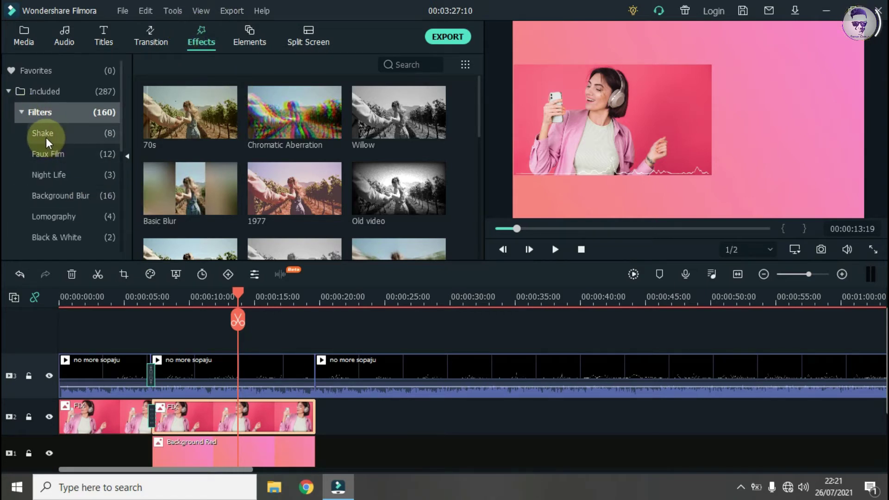
left_click(71, 138)
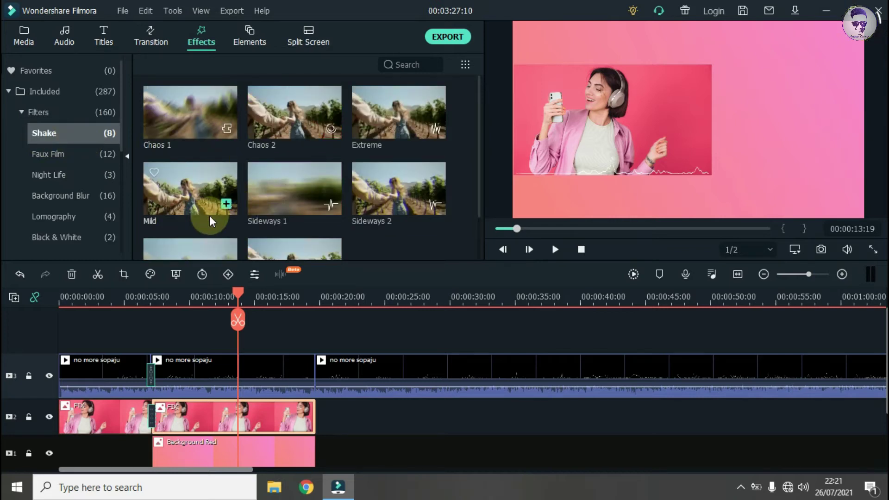
left_click_drag(203, 194, 216, 406)
left_click(146, 299)
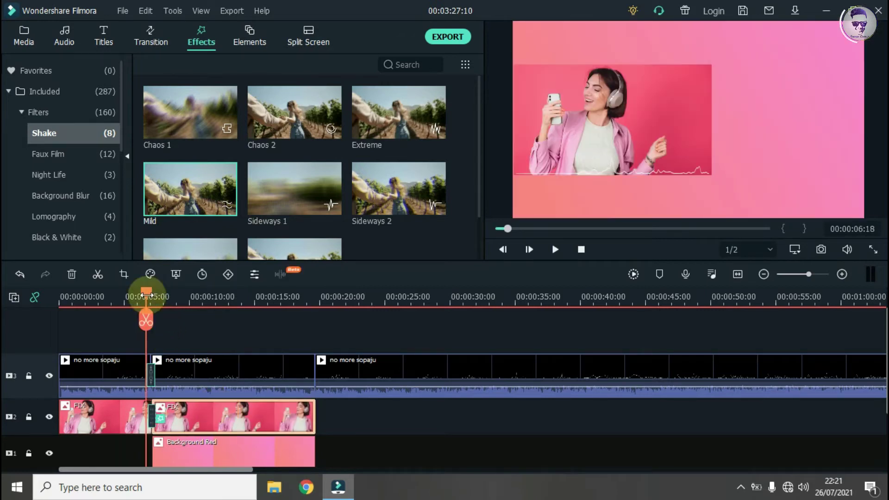
left_click(561, 250)
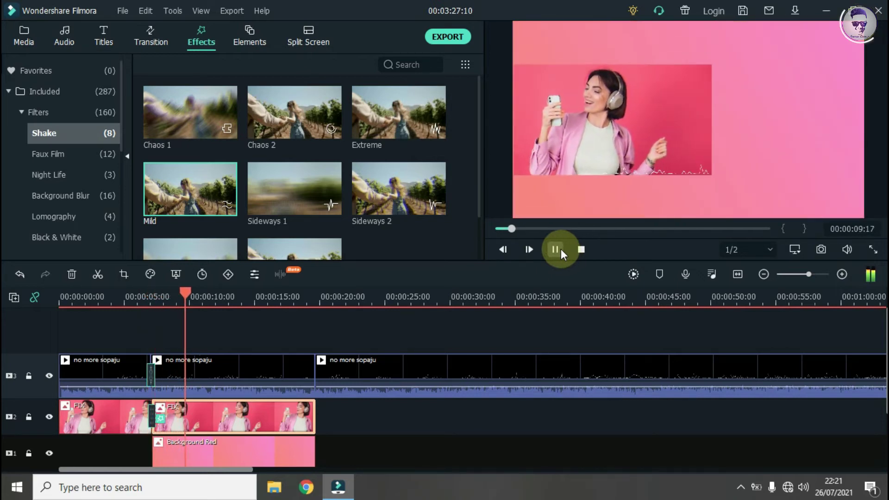
Apply Mild shake to the first FIX clip and review playback from the start.
left_click_drag(195, 285, 29, 338)
left_click_drag(175, 200, 99, 401)
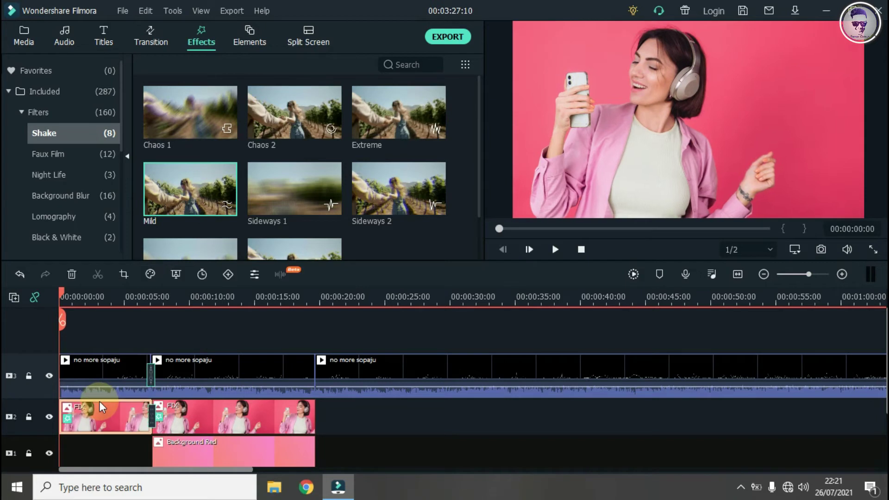
left_click(556, 251)
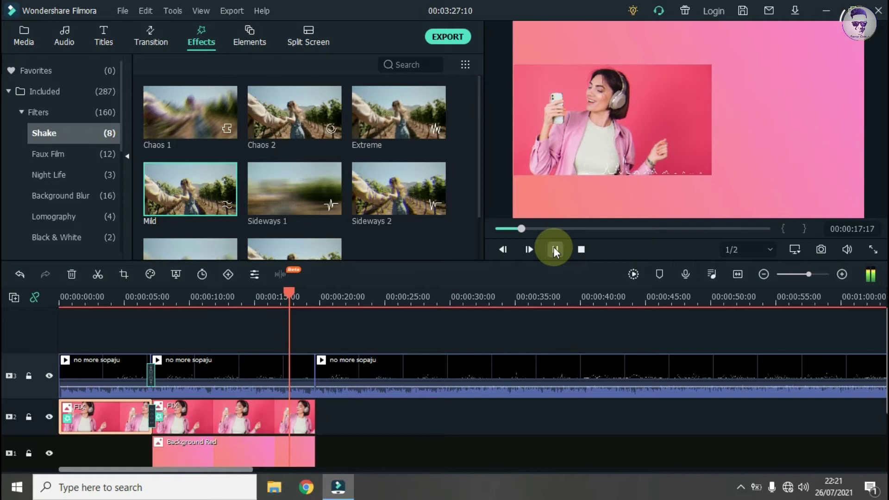
left_click(555, 250)
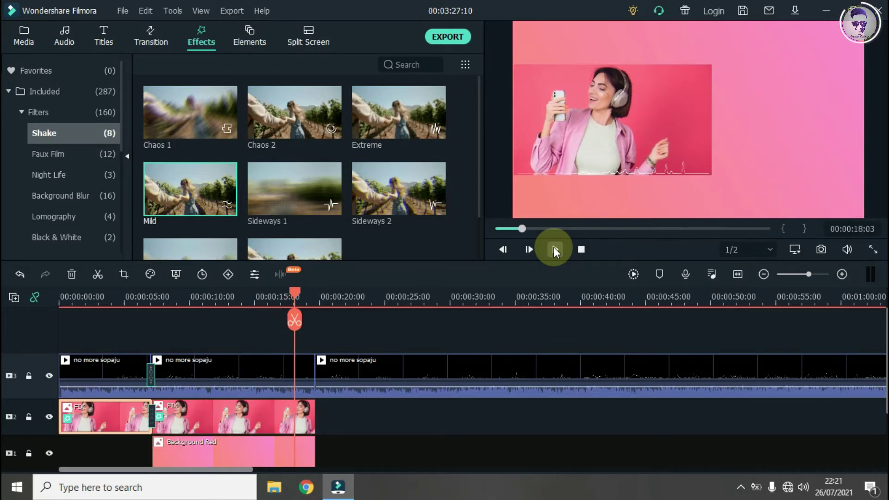
Add a third FIX clip at the end of track 2 and align the playhead with its end.
left_click(20, 24)
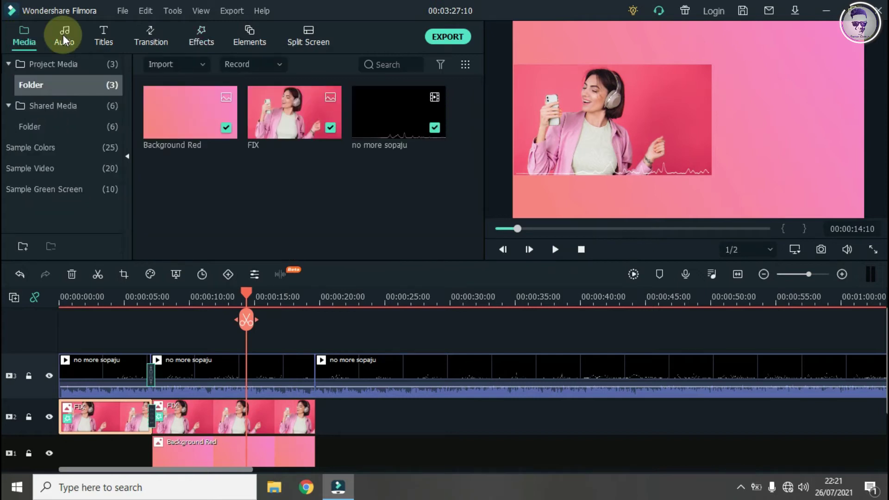
left_click(61, 297)
mouse_move(76, 296)
left_mouse_down()
mouse_move(43, 306)
mouse_move(330, 316)
mouse_move(370, 422)
mouse_move(413, 417)
left_mouse_up()
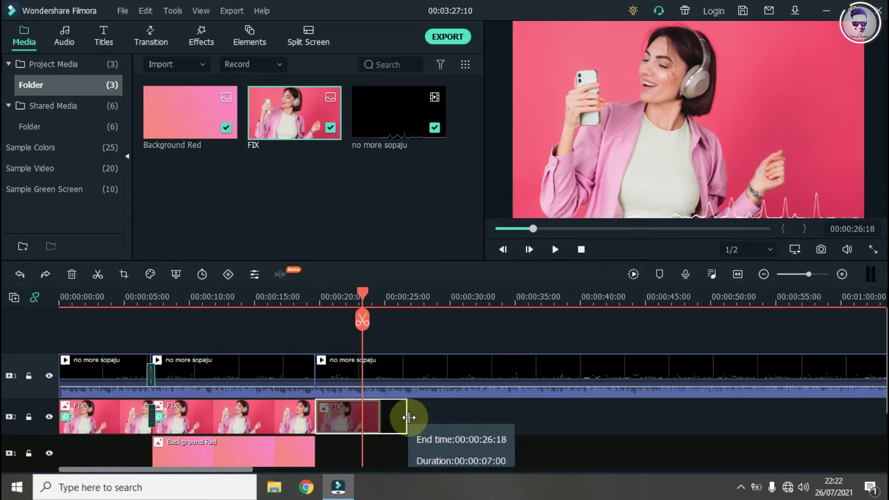
left_click_drag(363, 293, 410, 298)
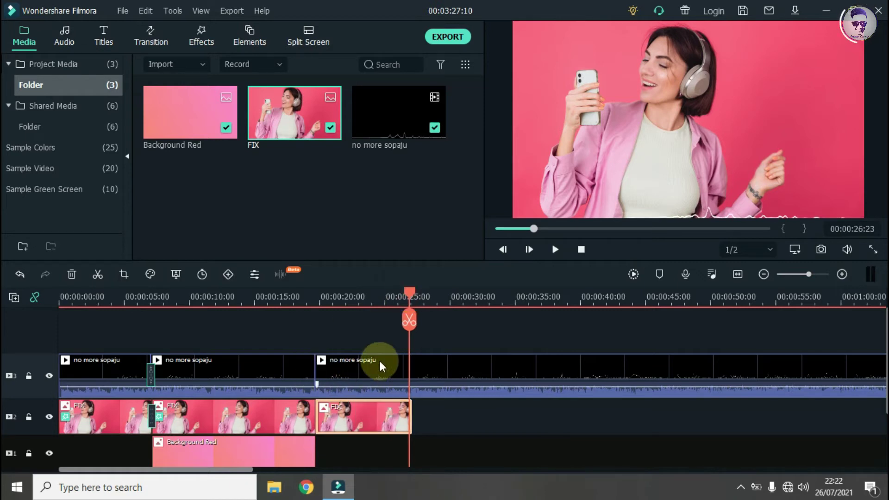
left_click_drag(405, 292, 412, 291)
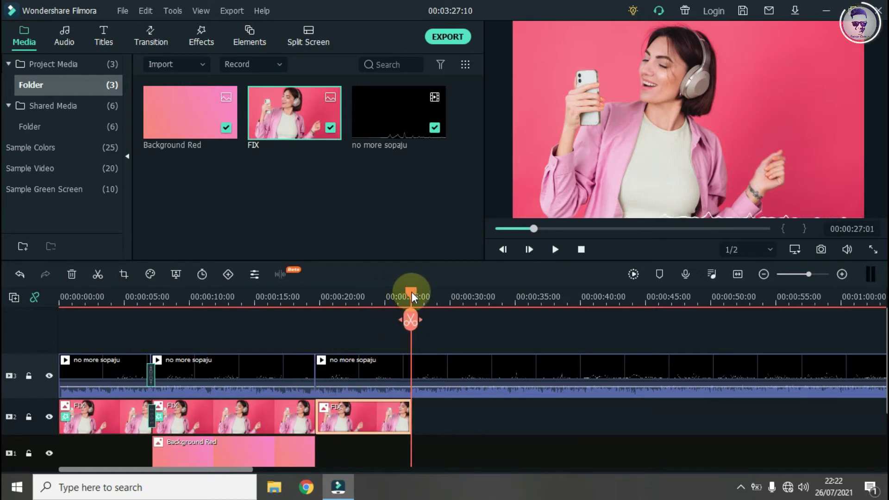
Split the music where the clips end and delete the leftover part.
left_click(432, 365)
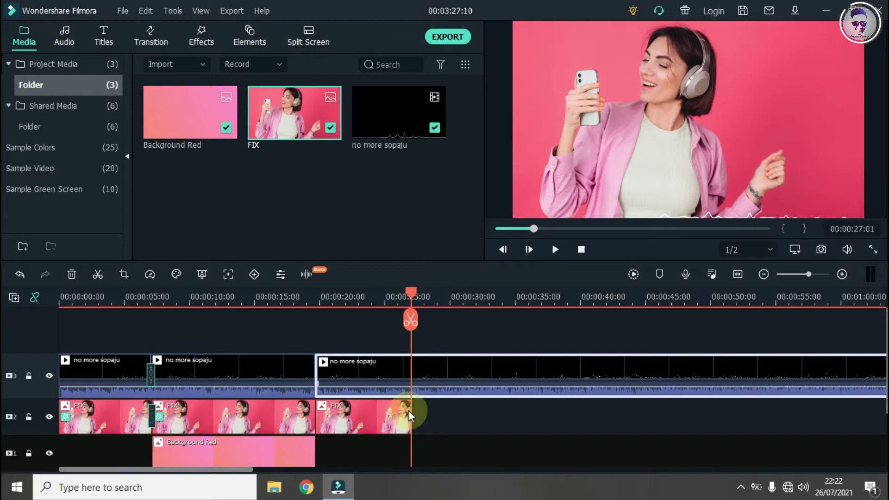
left_click(407, 320)
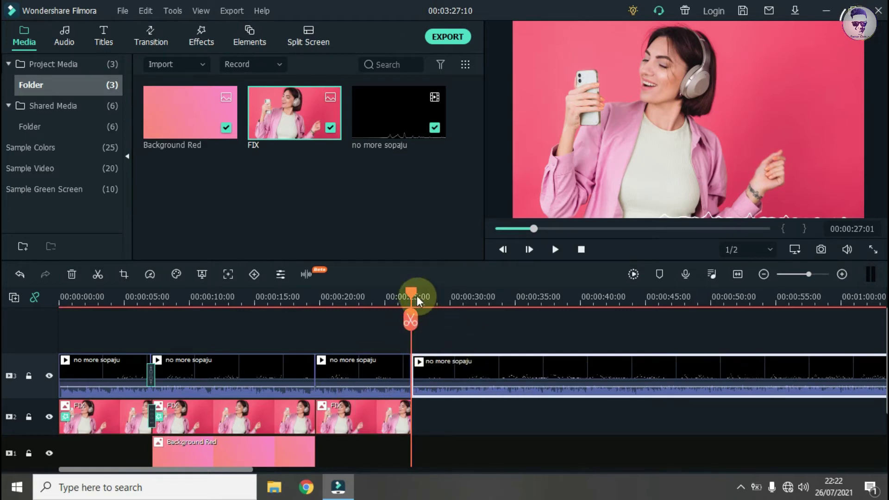
left_click_drag(340, 306, 368, 306)
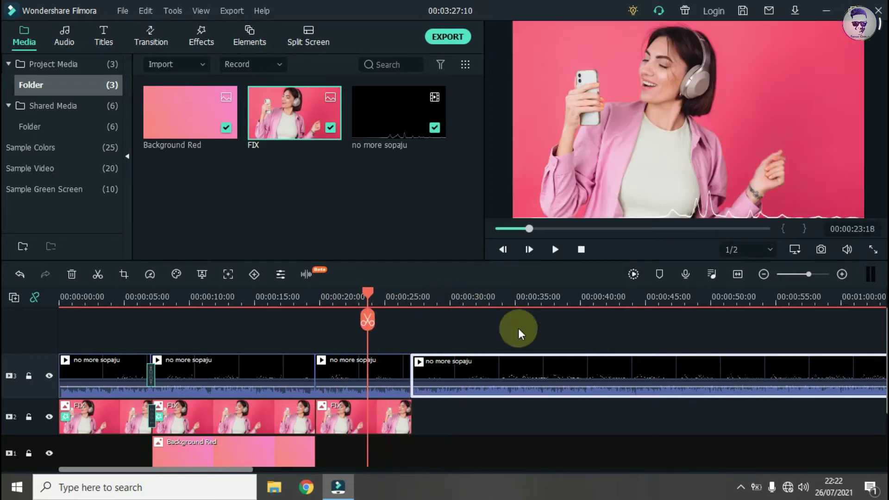
key("Delete")
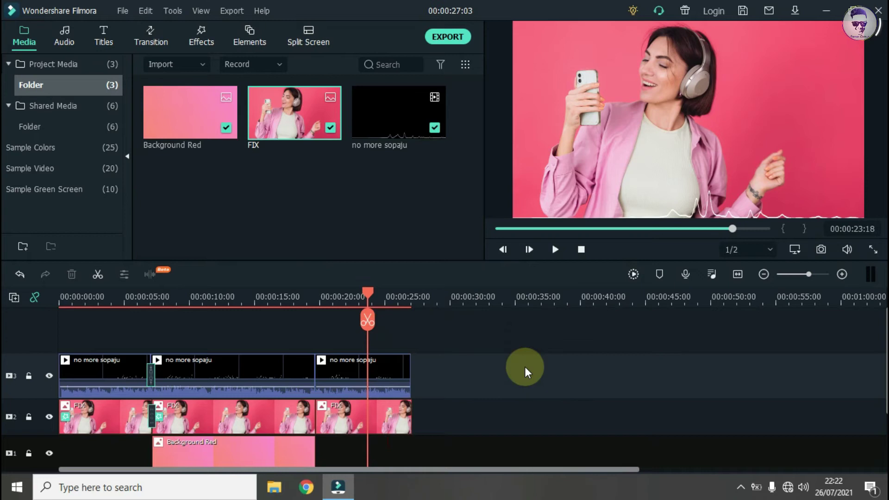
left_click_drag(374, 302, 253, 300)
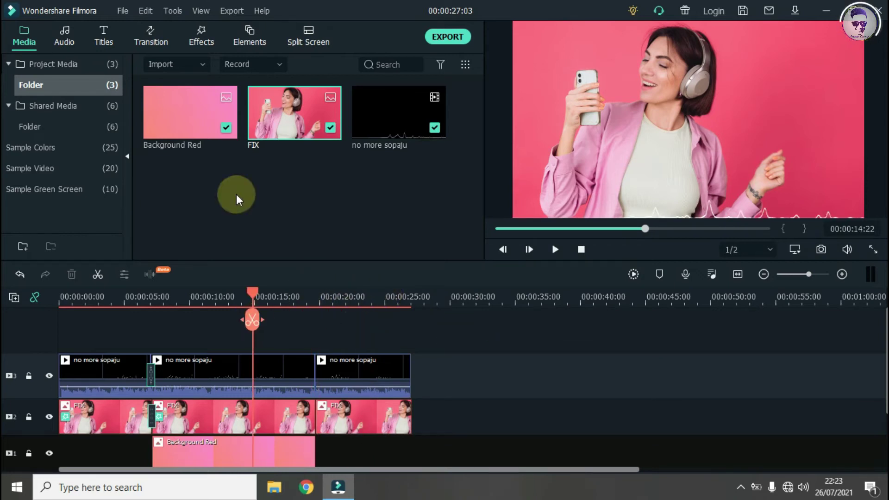
Apply the Mild shake filter to the third FIX clip.
left_click(199, 40)
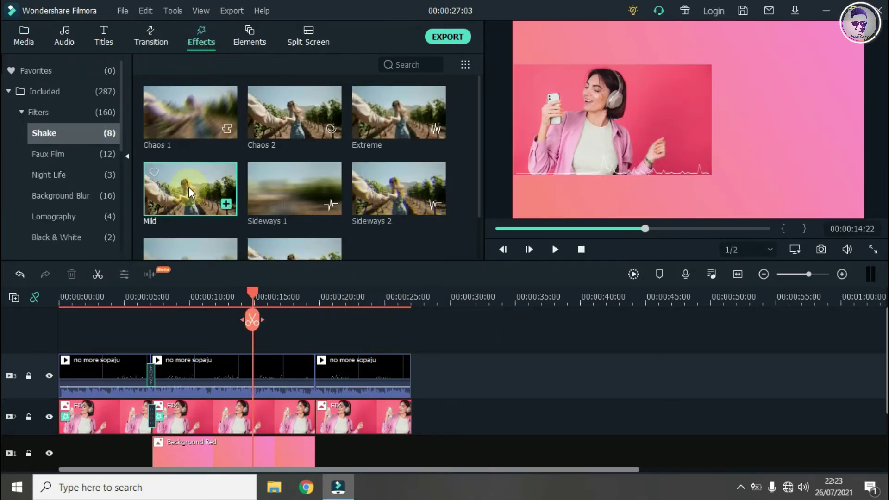
left_click(215, 190)
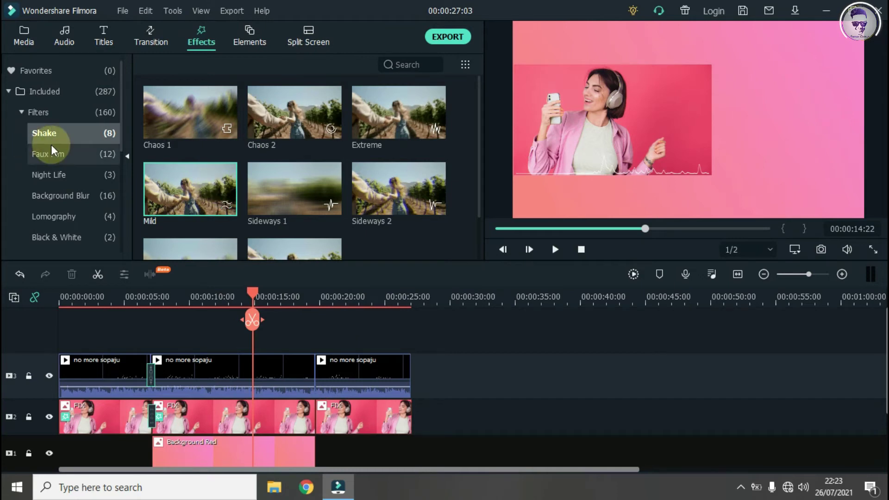
left_click_drag(224, 221, 348, 408)
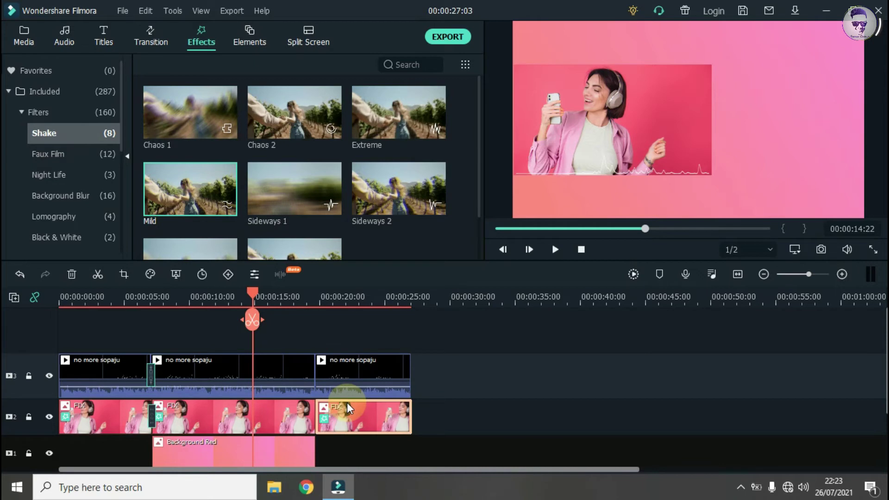
Place Warp 7 at the 19-second junctions on both the visualizer and picture tracks.
left_click(151, 37)
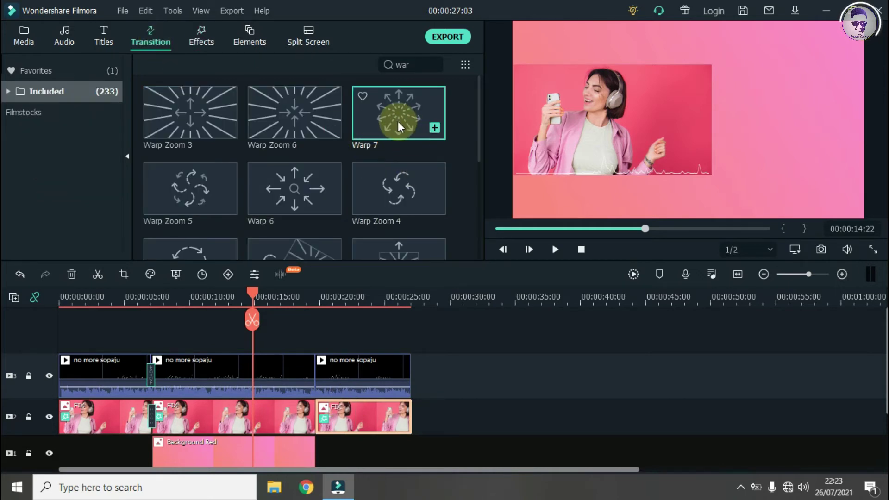
left_click_drag(392, 125, 315, 374)
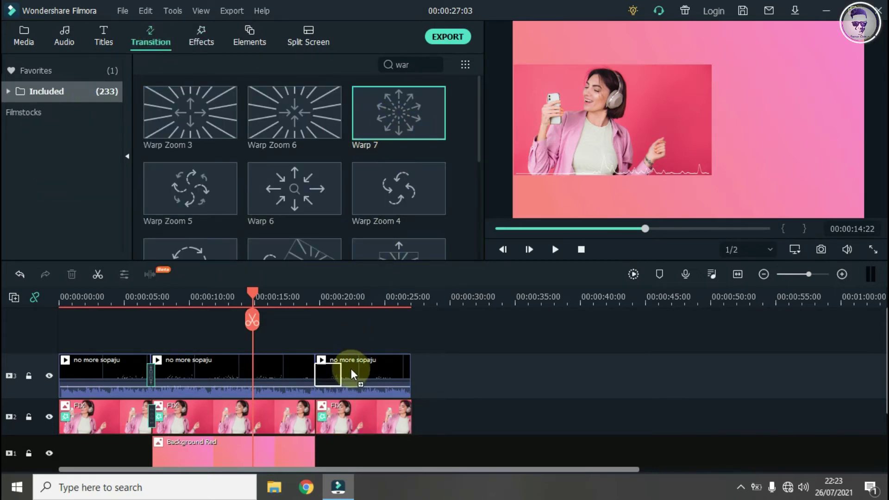
mouse_move(389, 131)
left_mouse_down()
mouse_move(320, 422)
mouse_move(328, 420)
left_mouse_up()
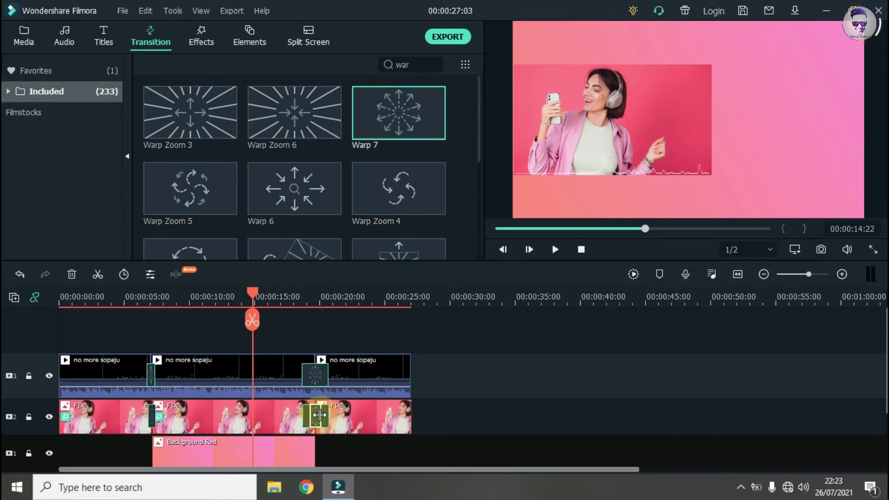
left_click(322, 374)
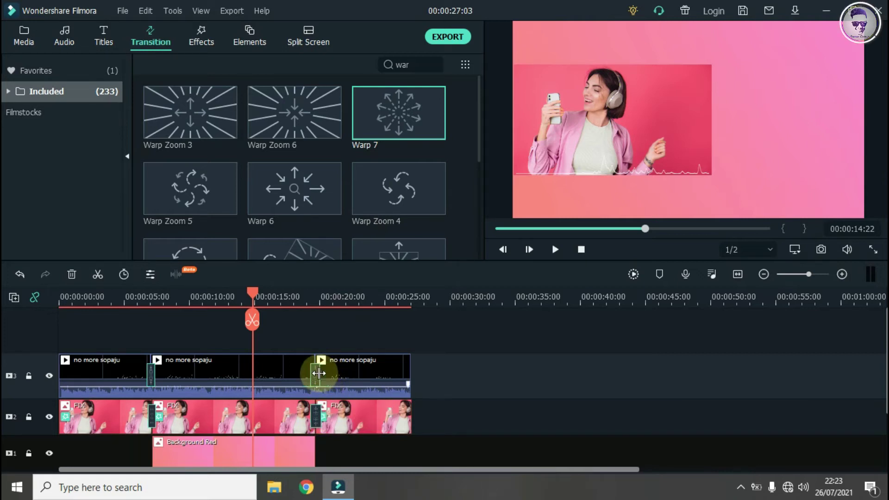
left_click(581, 248)
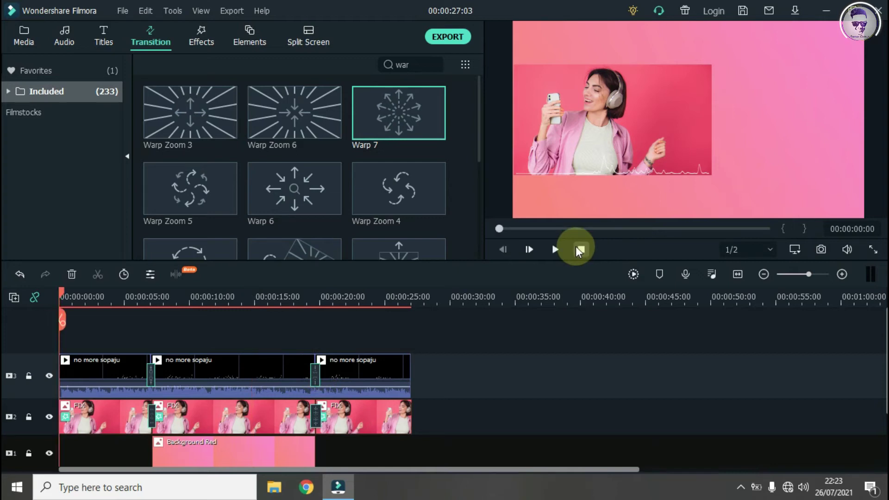
left_click(560, 248)
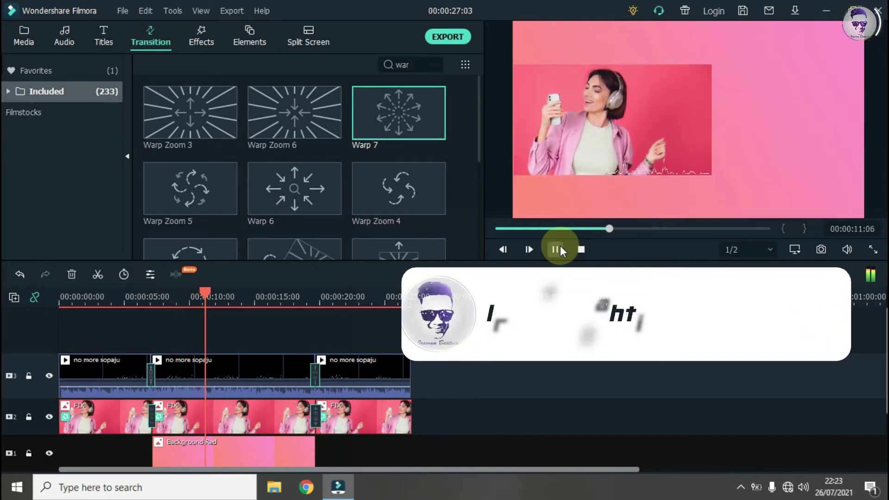
left_click(557, 249)
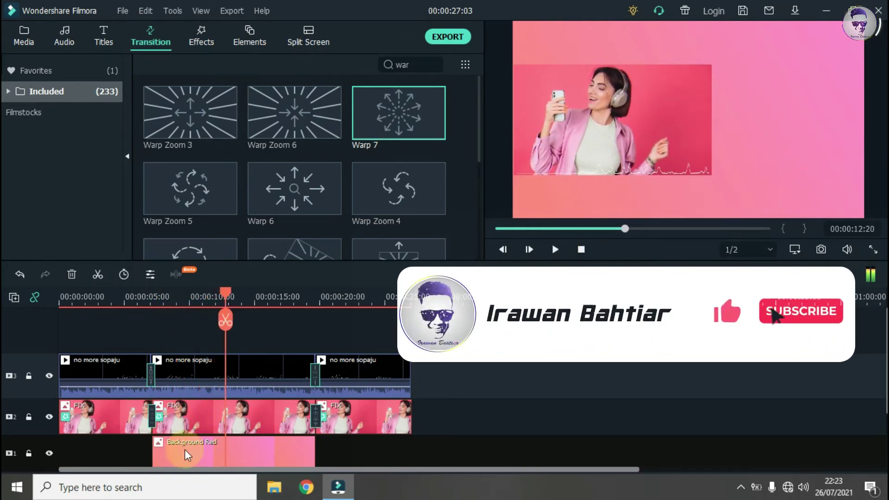
left_click(249, 419)
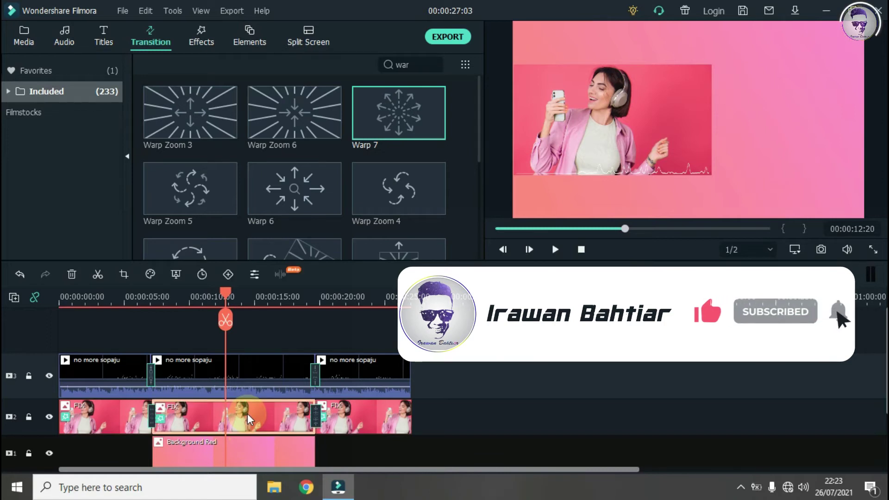
Give the middle FIX clip a drop shadow: distance 9, blur 33, opacity 69, then preview it.
double_click(248, 419)
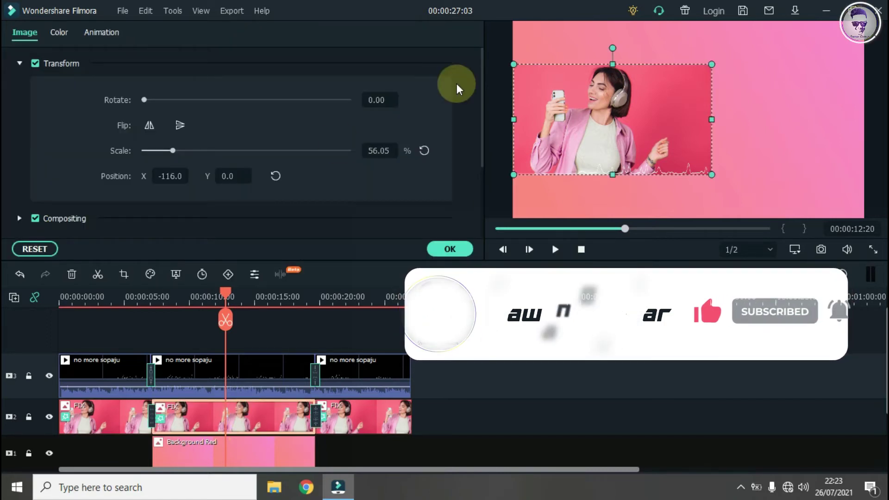
left_click_drag(483, 79, 487, 197)
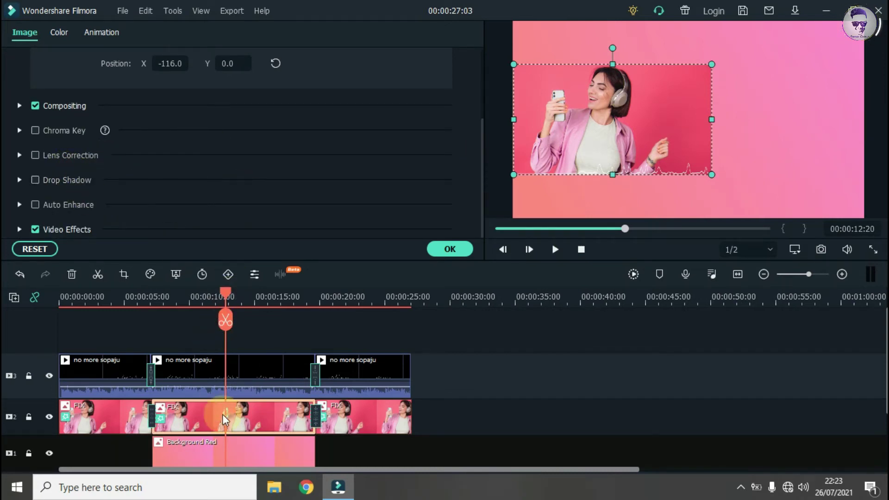
left_click(35, 180)
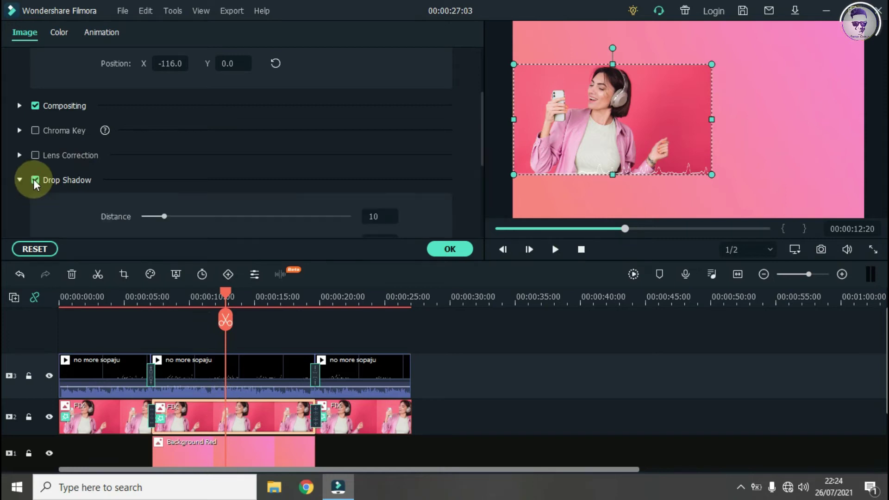
left_click_drag(482, 111, 482, 145)
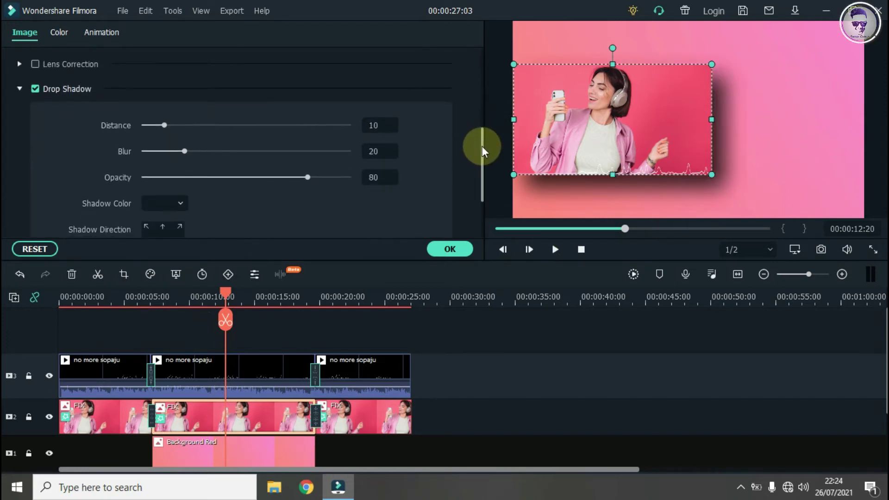
left_click_drag(164, 125, 165, 126)
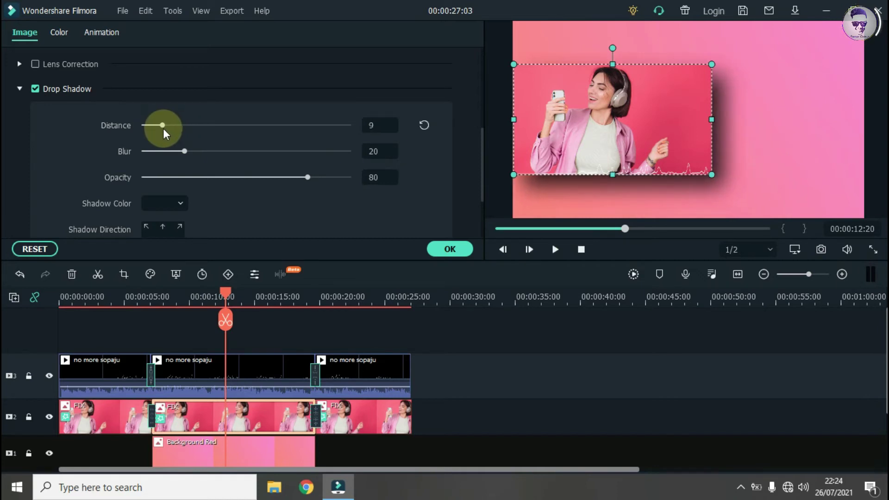
left_click_drag(185, 151, 212, 156)
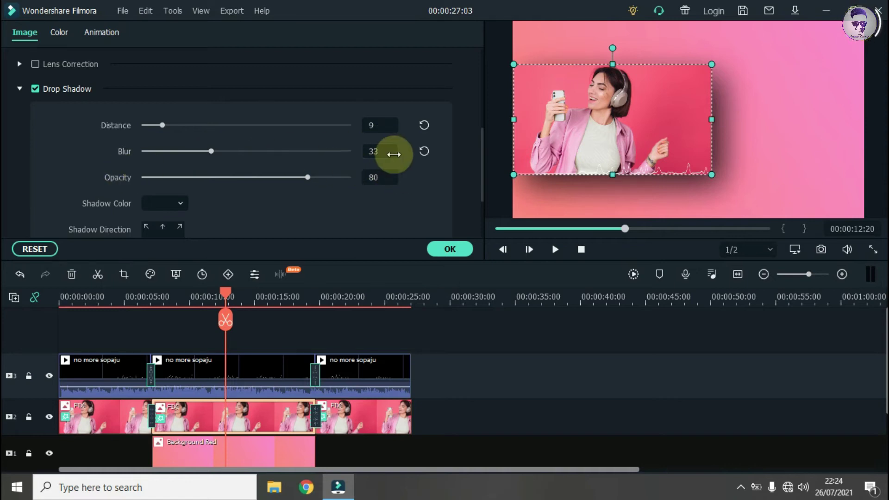
left_click_drag(307, 178, 288, 179)
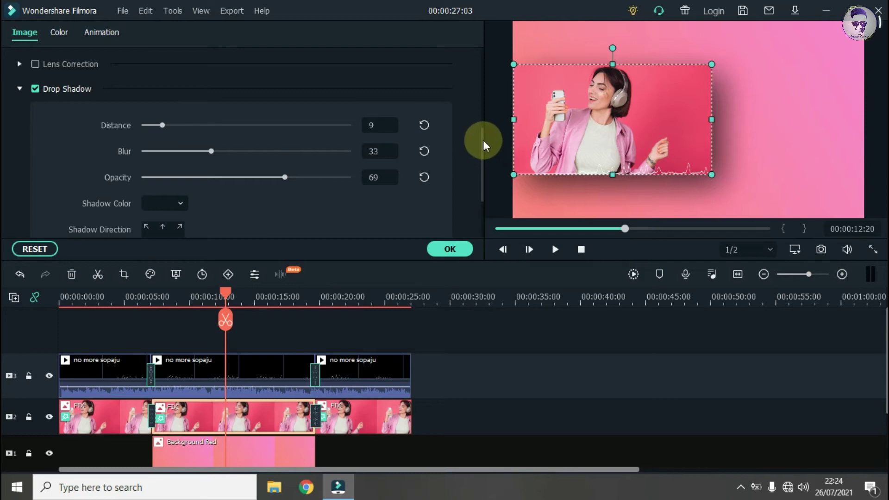
mouse_move(483, 149)
left_mouse_down()
mouse_move(485, 178)
mouse_move(492, 123)
left_mouse_up()
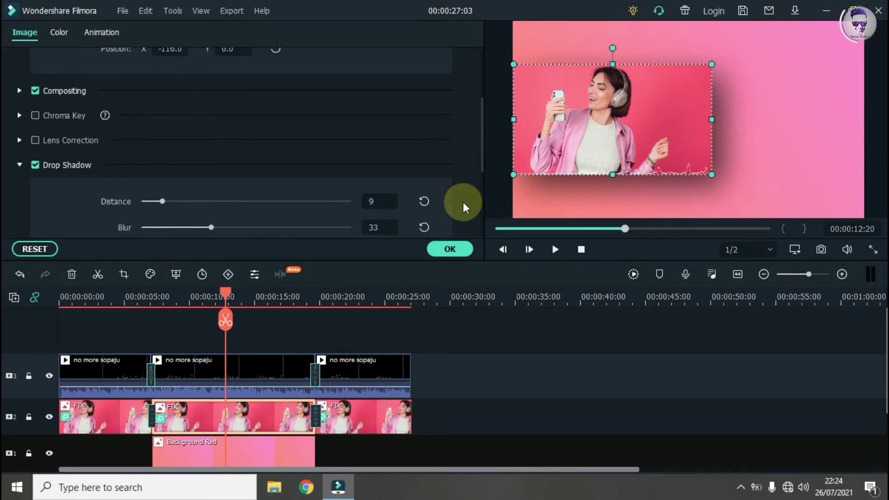
left_click(467, 250)
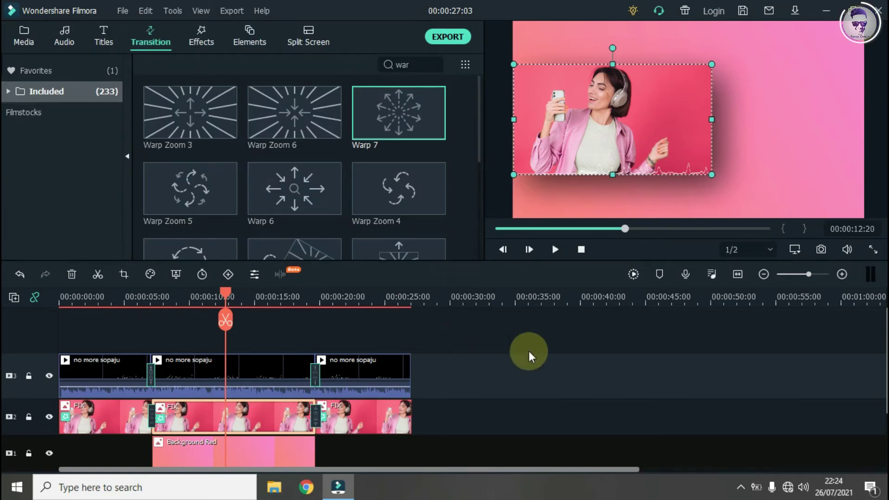
left_click(555, 249)
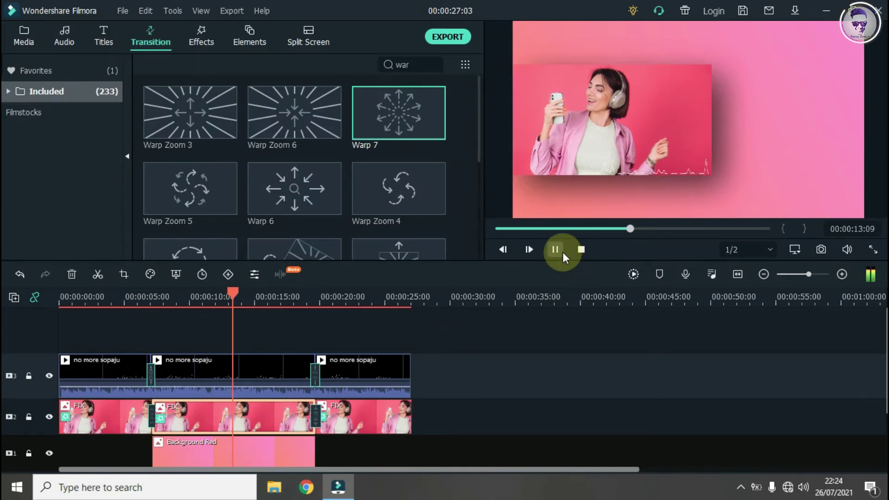
Drop the Basic 6 title from Titles onto a new track at 00:00:05:00.
left_click(24, 34)
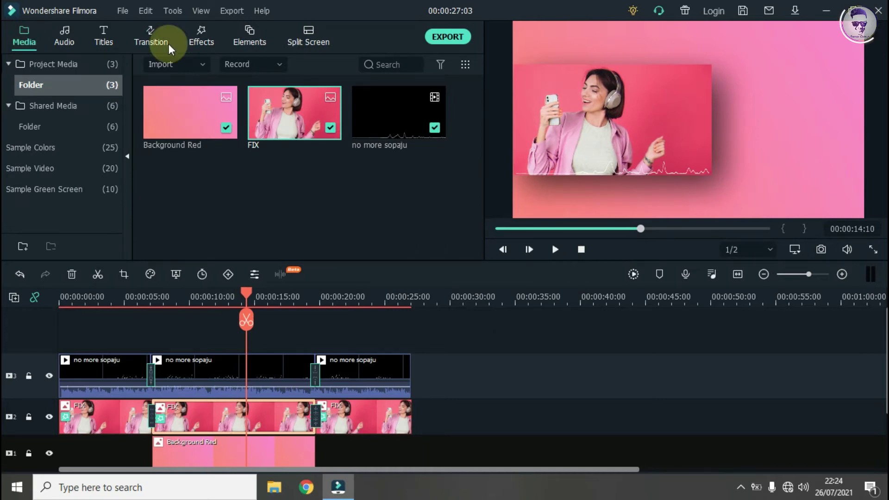
left_click(103, 37)
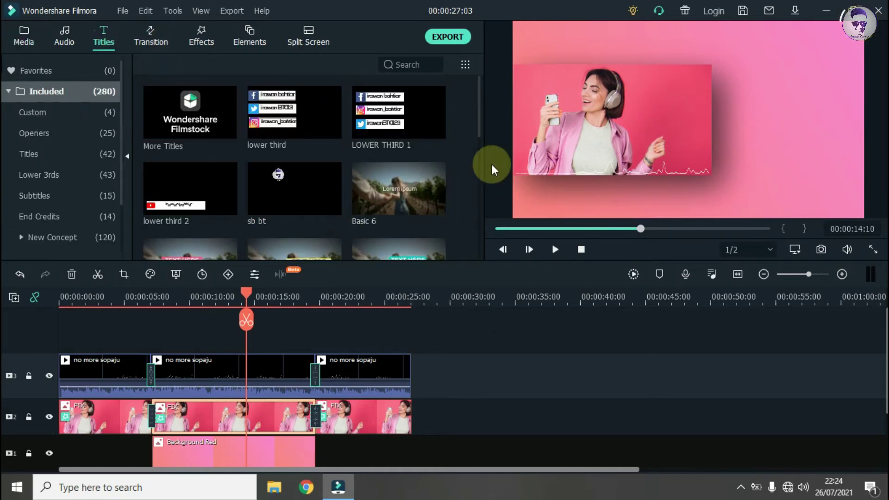
left_click_drag(477, 99, 479, 123)
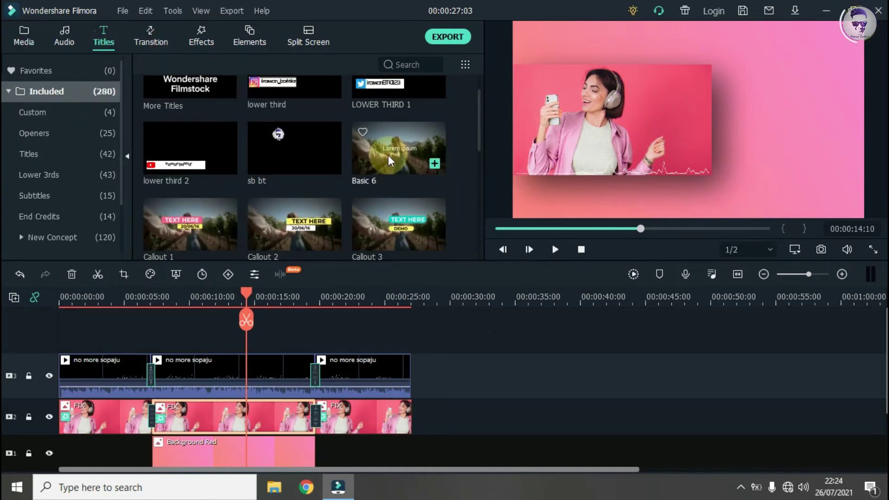
mouse_move(383, 166)
left_mouse_down()
mouse_move(239, 270)
mouse_move(165, 354)
left_mouse_up()
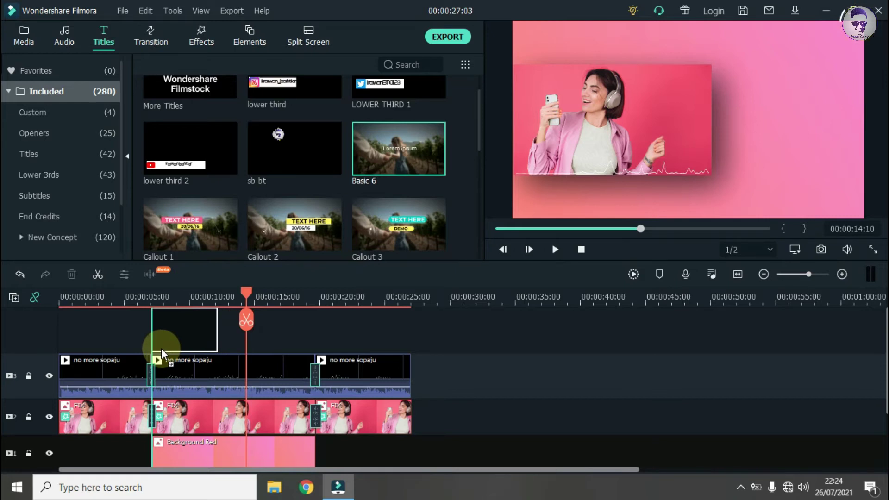
left_click_drag(163, 354, 165, 354)
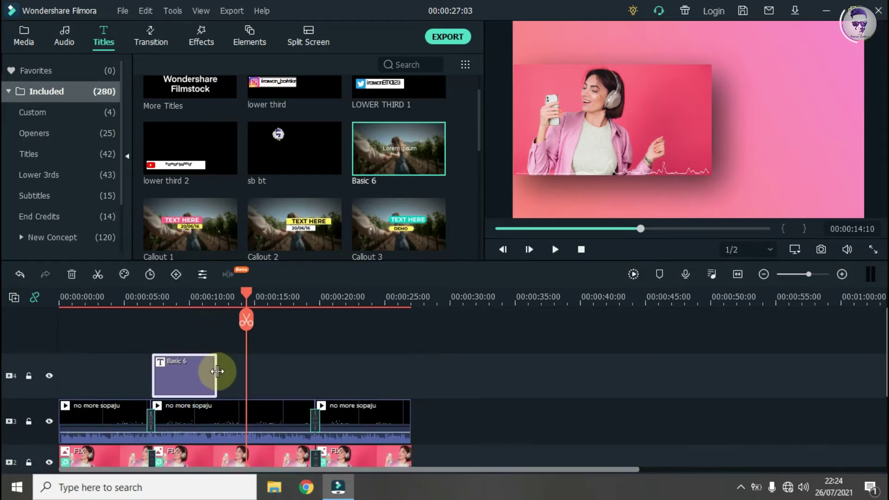
Stretch the Basic 6 title's end to about 00:00:19:17, matching the middle picture clip.
left_click_drag(217, 371, 310, 374)
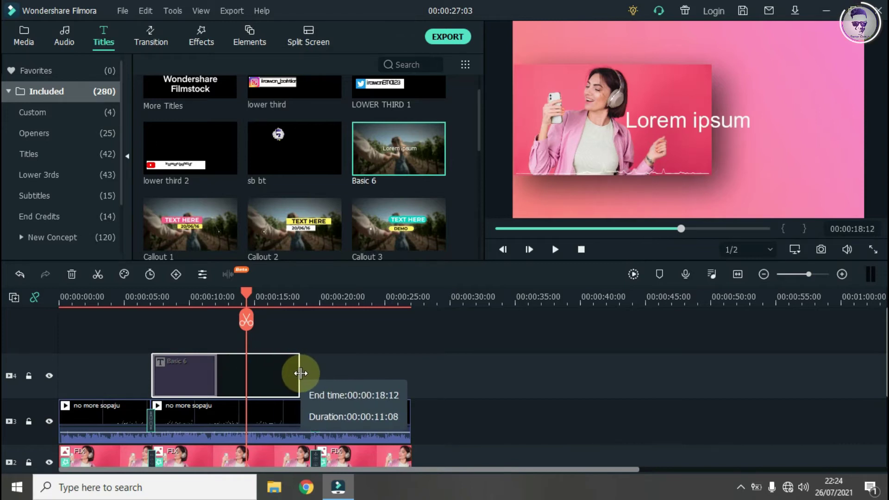
left_click_drag(310, 374, 314, 373)
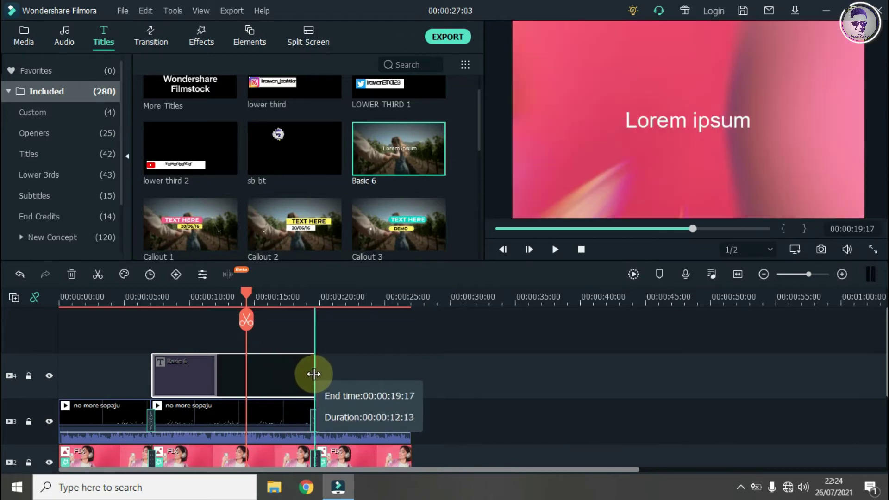
left_click(303, 419)
left_click(293, 363)
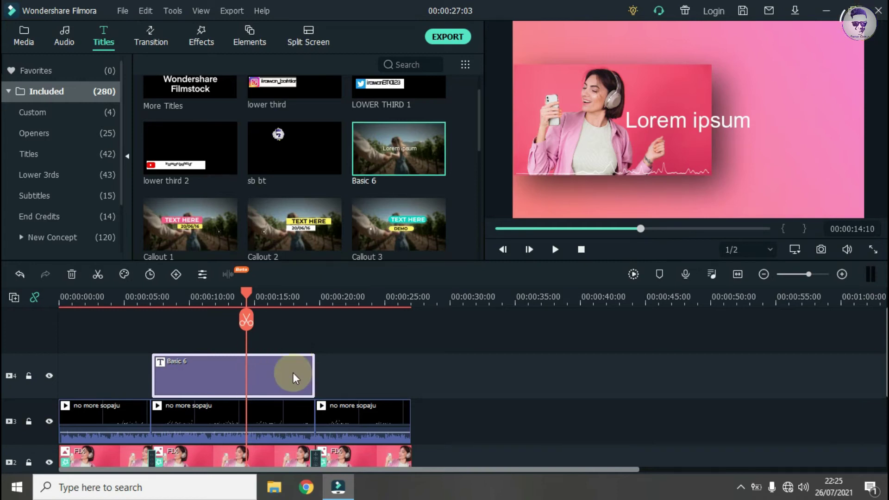
Open the Basic 6 title in Advanced Text Edit and delete its Lorem ipsum text box.
double_click(295, 378)
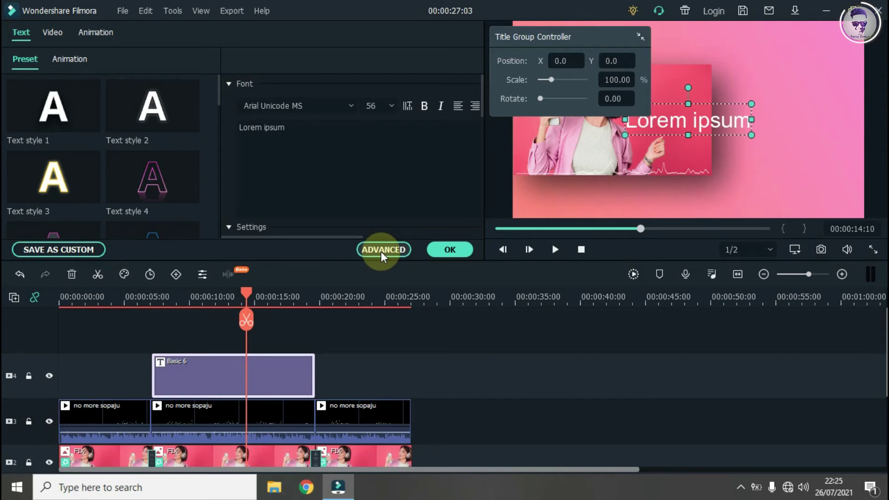
left_click(381, 251)
left_click(357, 64)
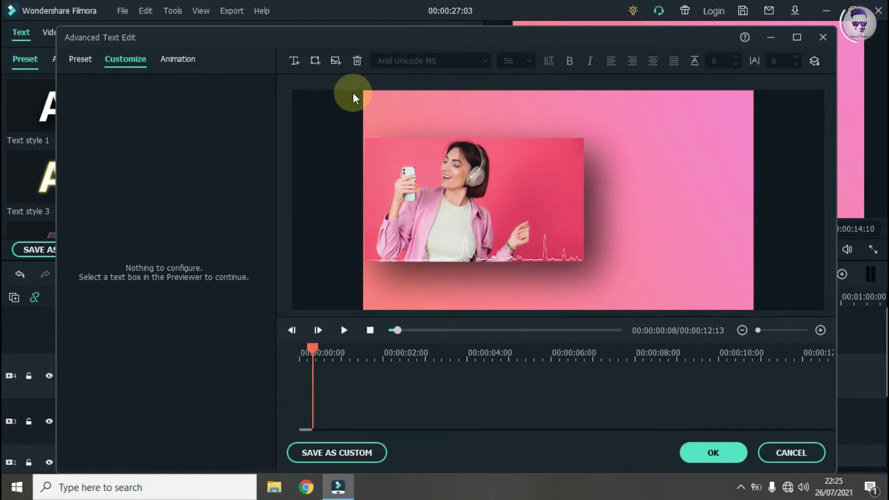
Insert logo ib baru.png, shrink it to a small circle and place it top-right.
left_click(338, 61)
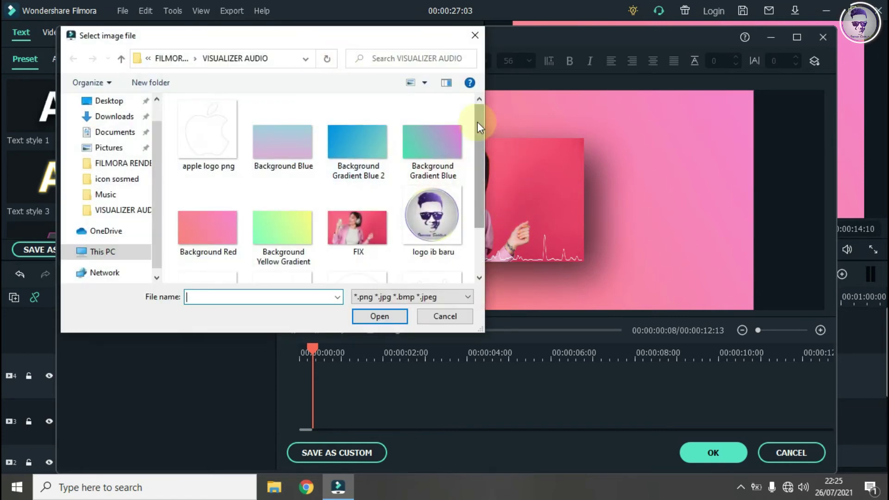
left_click_drag(477, 122, 477, 147)
left_click(438, 176)
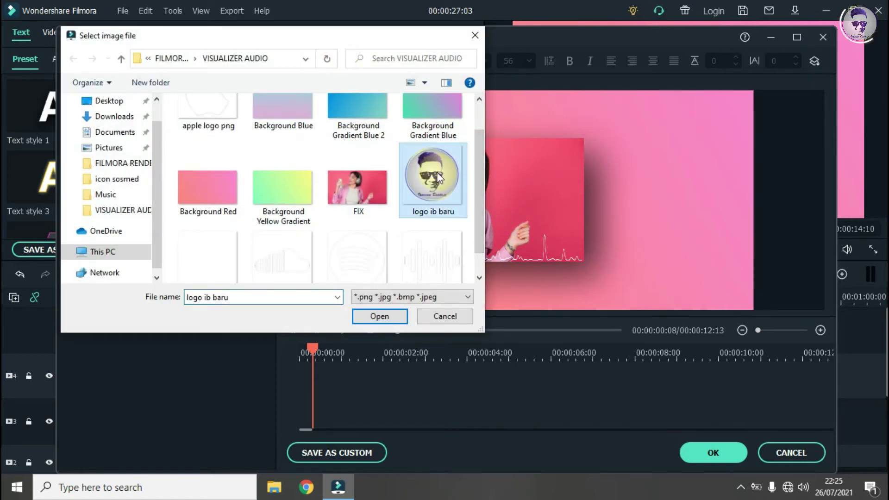
left_click(381, 317)
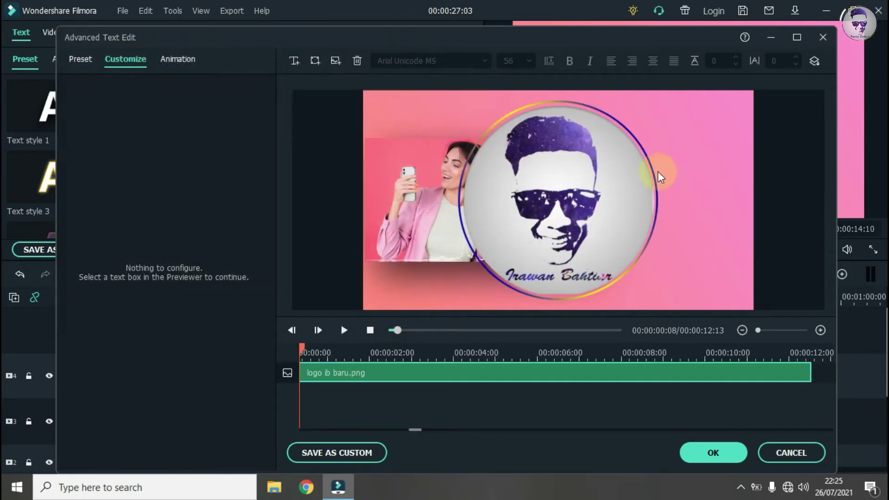
left_click(606, 185)
left_click_drag(669, 91, 485, 303)
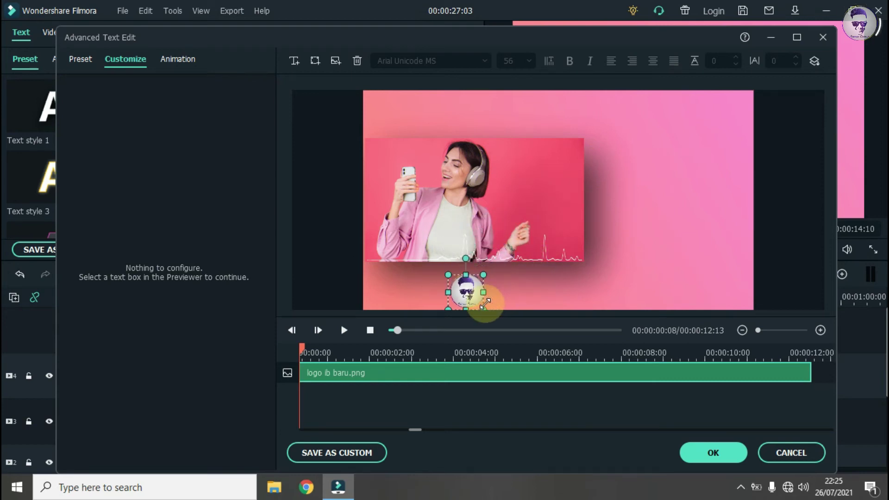
mouse_move(468, 293)
left_mouse_down()
mouse_move(740, 99)
mouse_move(724, 114)
left_mouse_up()
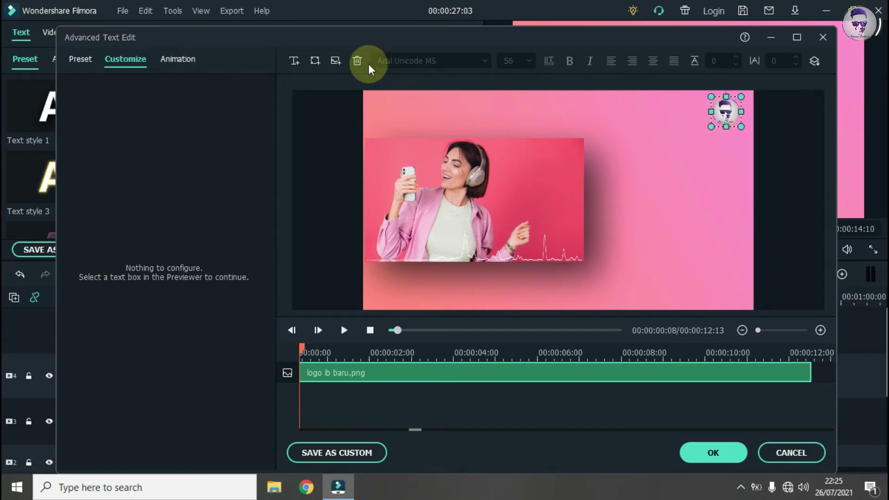
Add a new text box set to NexaBold font at size 20.
left_click(295, 61)
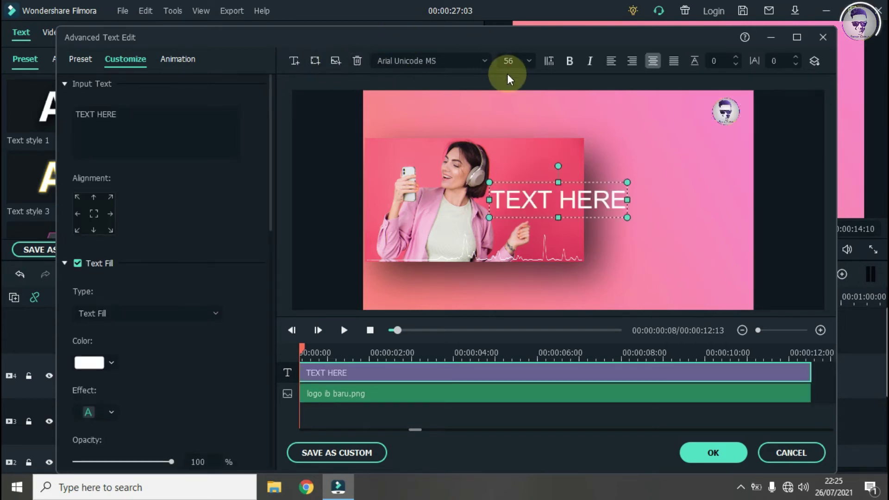
left_click(484, 62)
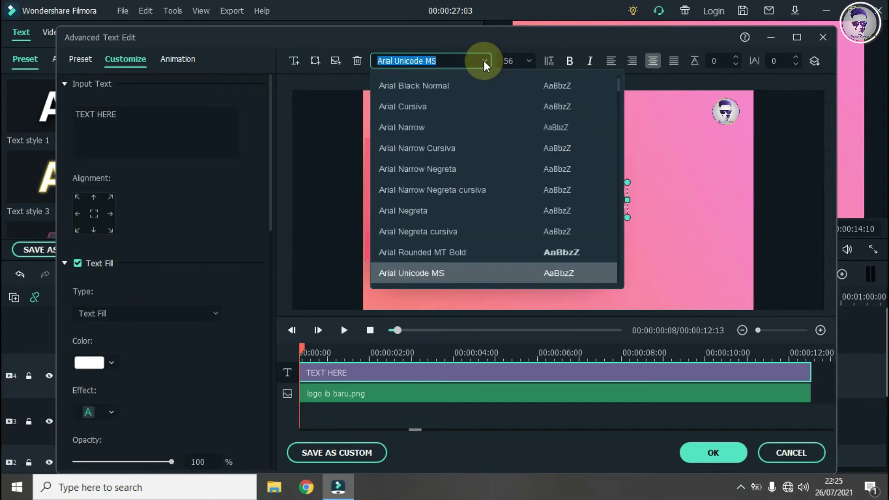
key("n")
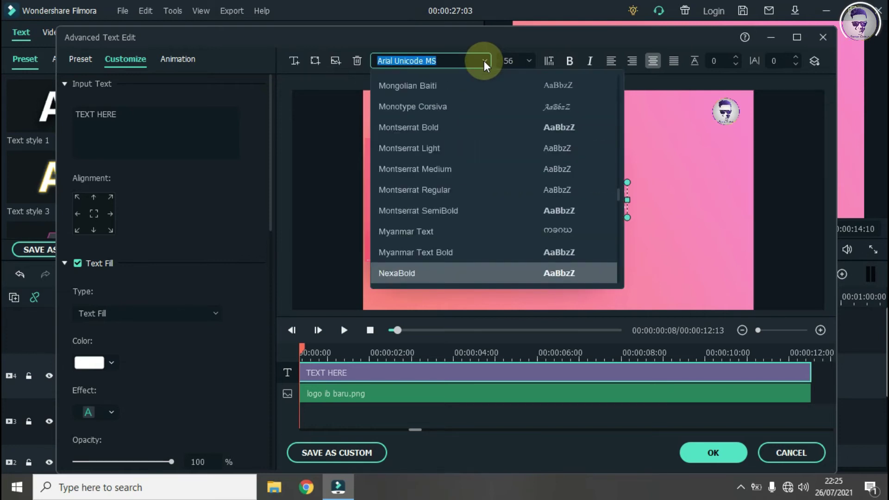
scroll(426, 273, "down", 3)
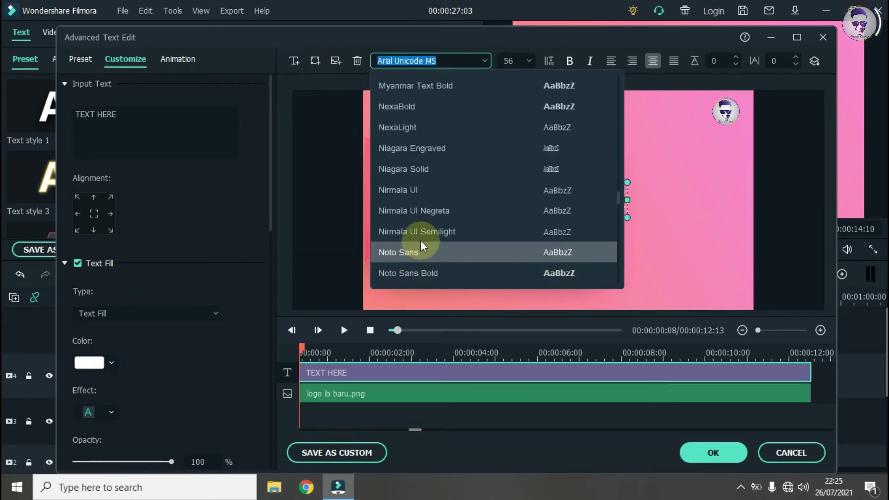
key("Down")
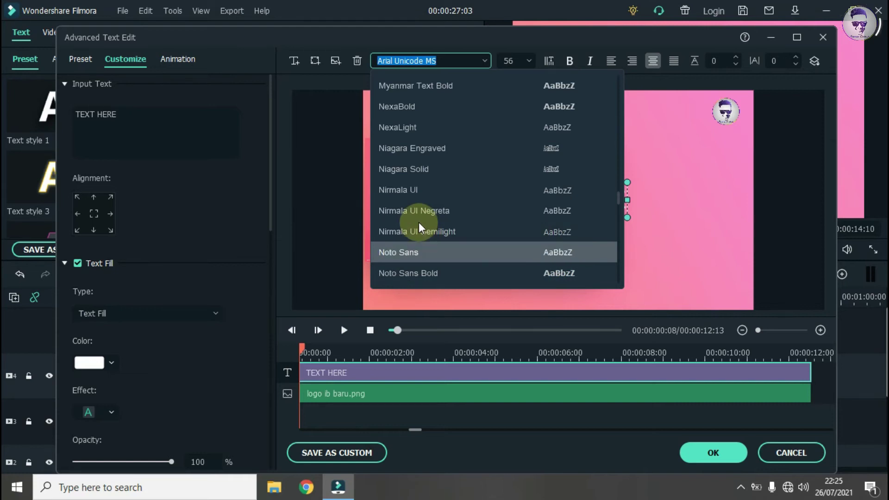
left_click(427, 106)
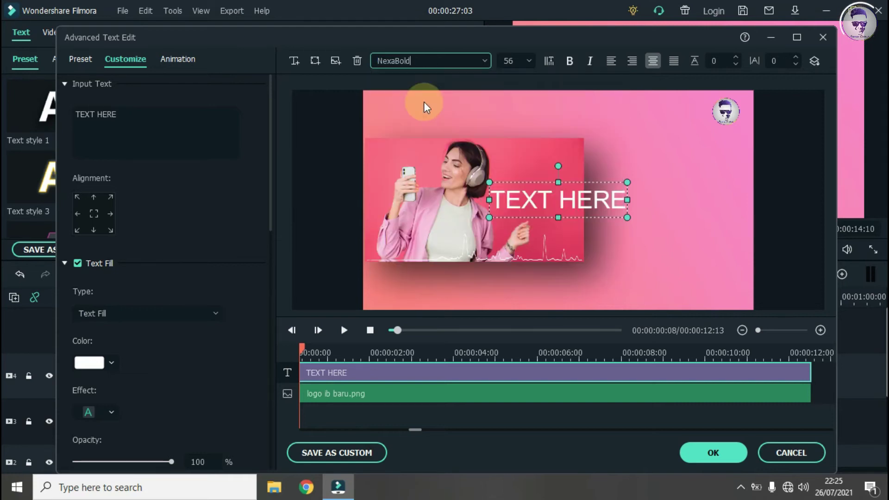
left_click(530, 61)
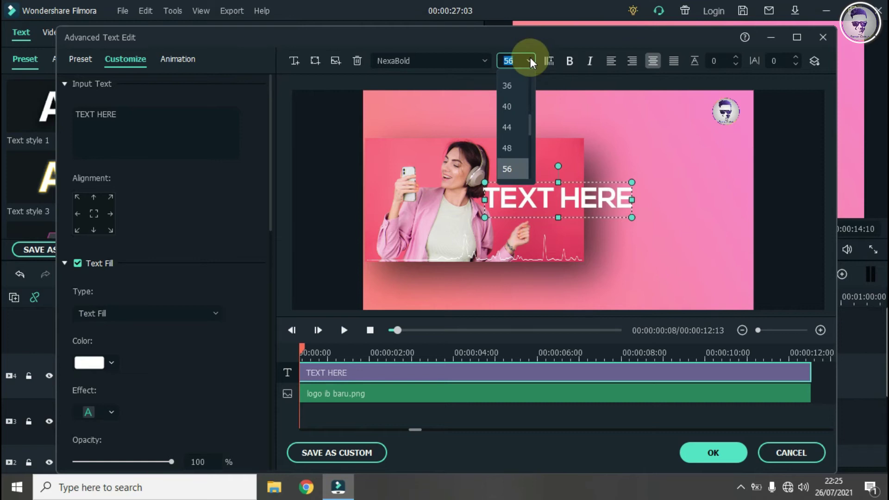
key("Up")
key("Up")
key("Up")
key("Up")
key("Up")
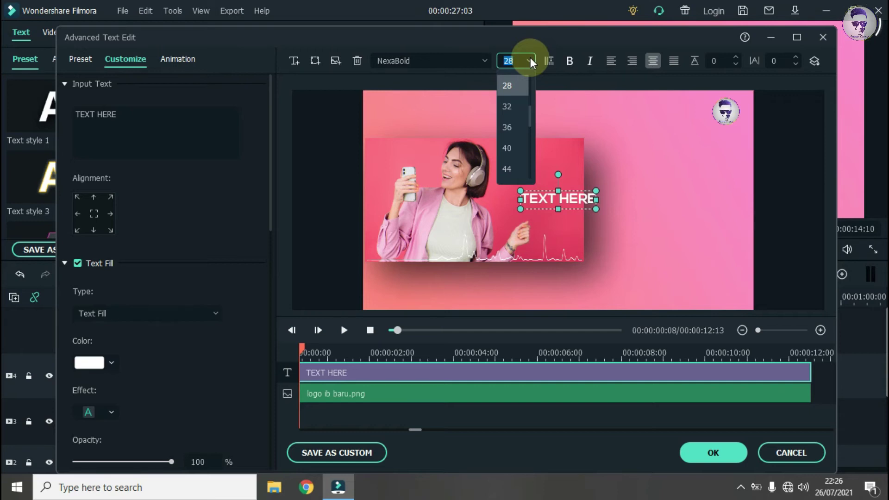
key("Up")
key("Up")
key("Up")
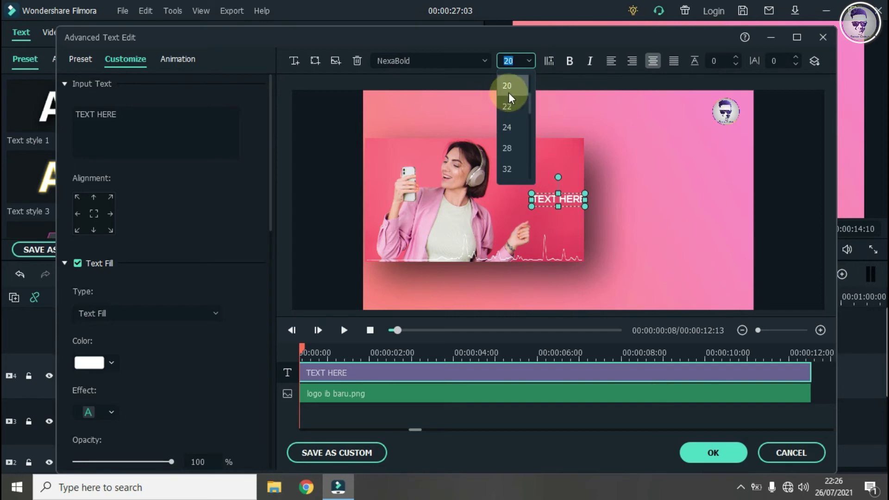
left_click(507, 88)
Replace the placeholder with the creator's name and position it beside the logo.
left_click(187, 121)
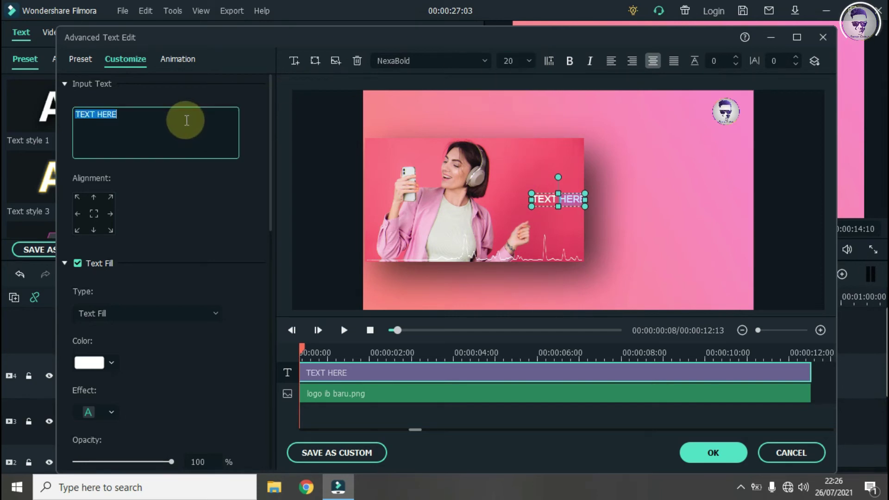
type("Irawan Ba")
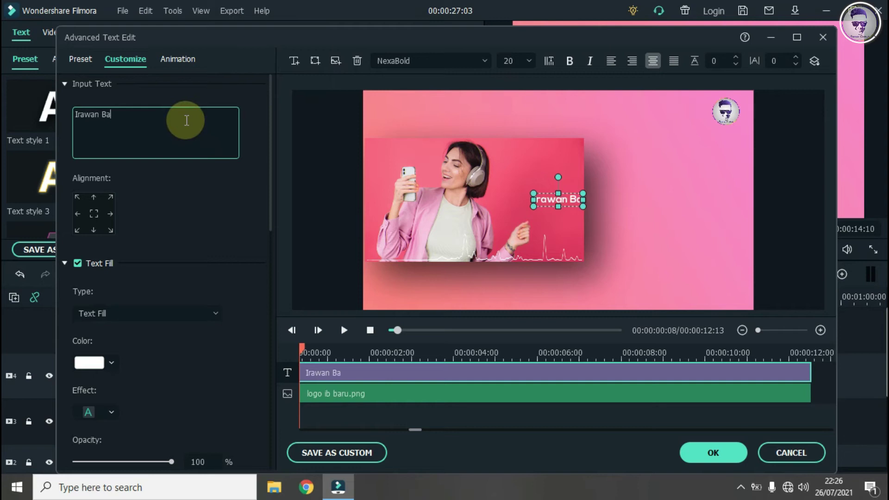
type("htiar")
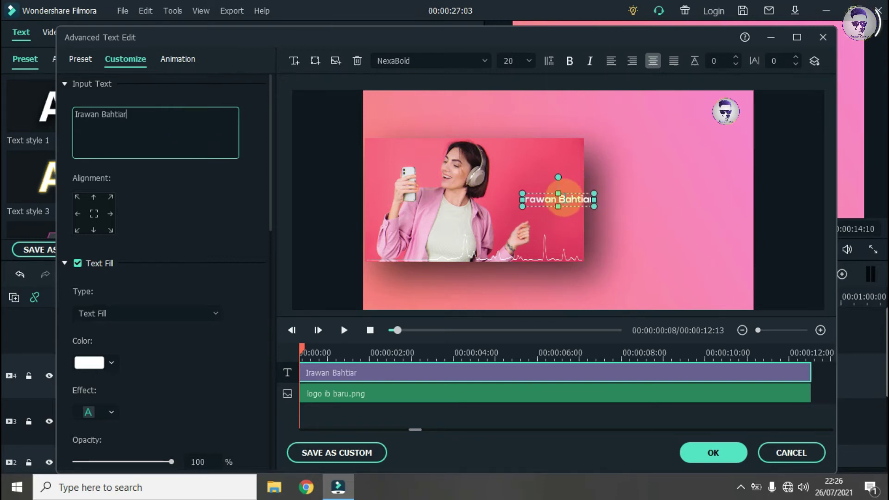
left_click_drag(578, 192, 696, 106)
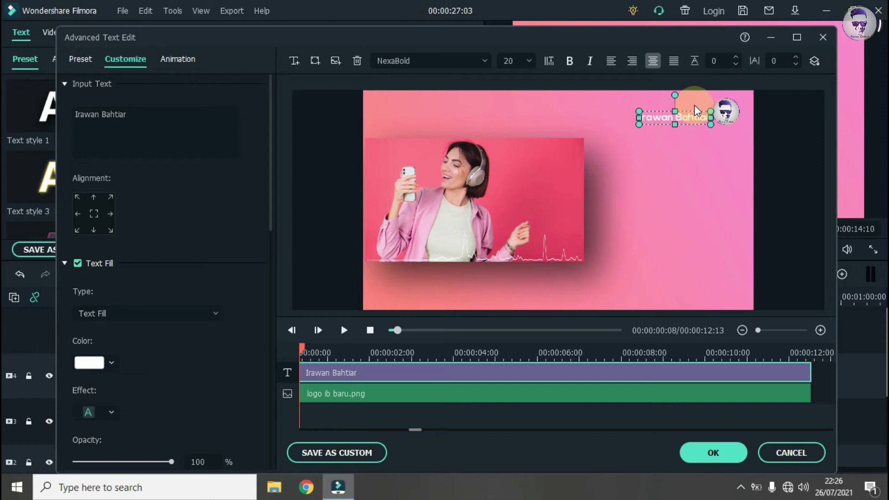
left_click_drag(696, 110, 692, 105)
left_click(707, 149)
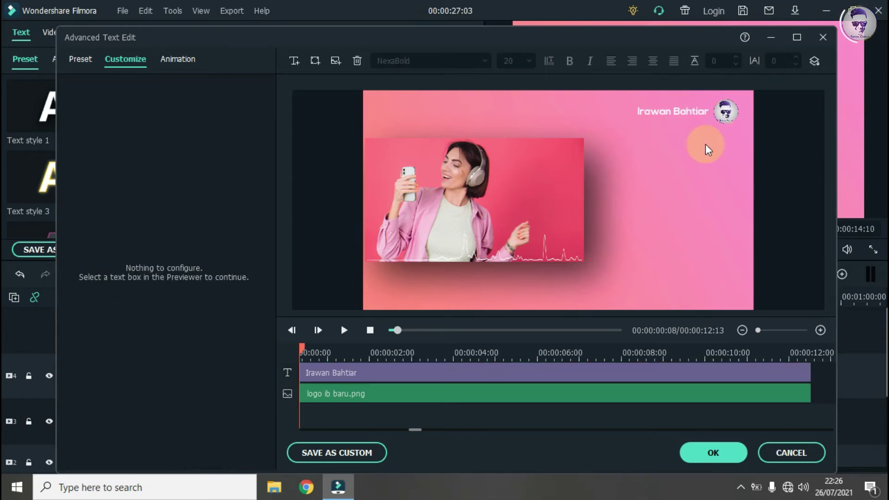
Add another text box reading 'No More Sapajou'.
left_click(293, 63)
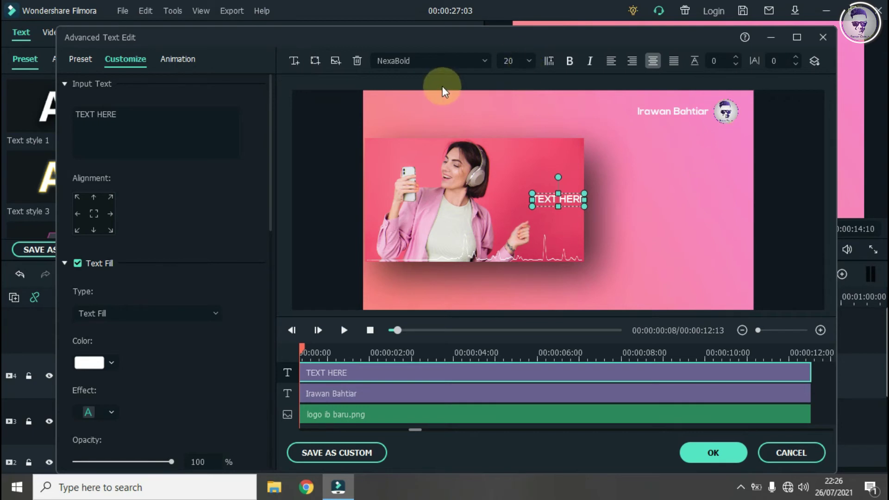
left_click(173, 119)
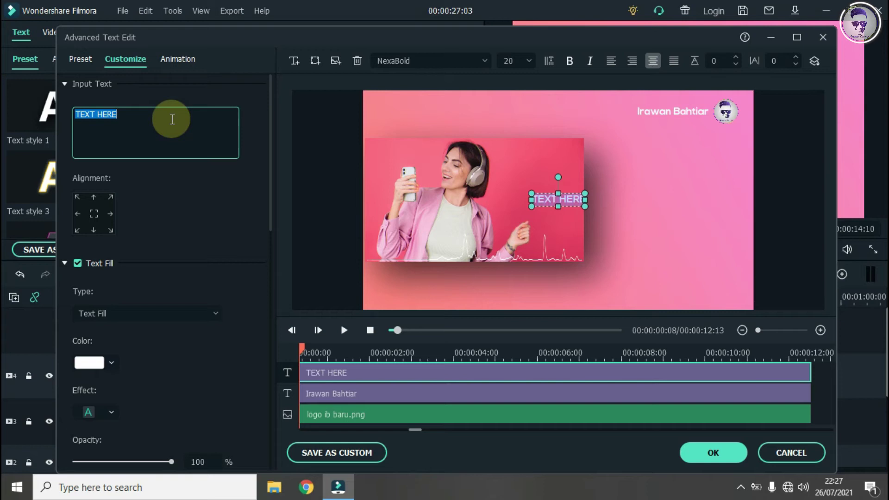
type("No ")
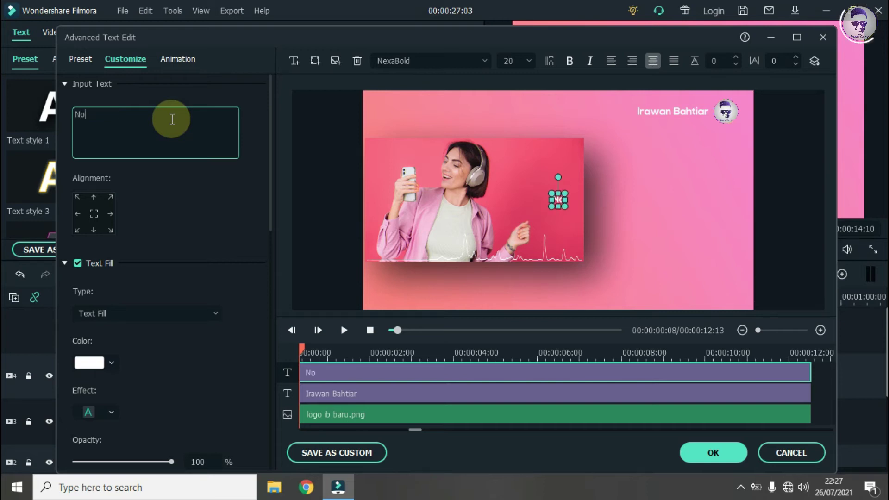
type("More S")
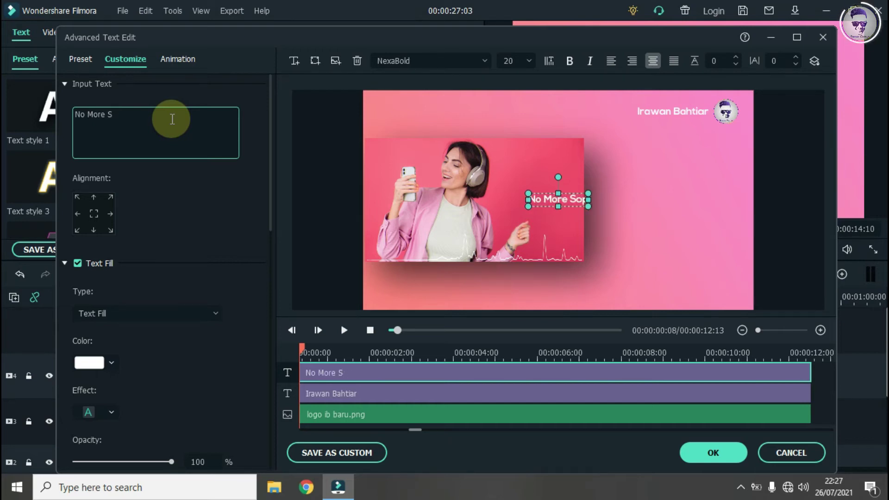
type("opapajou")
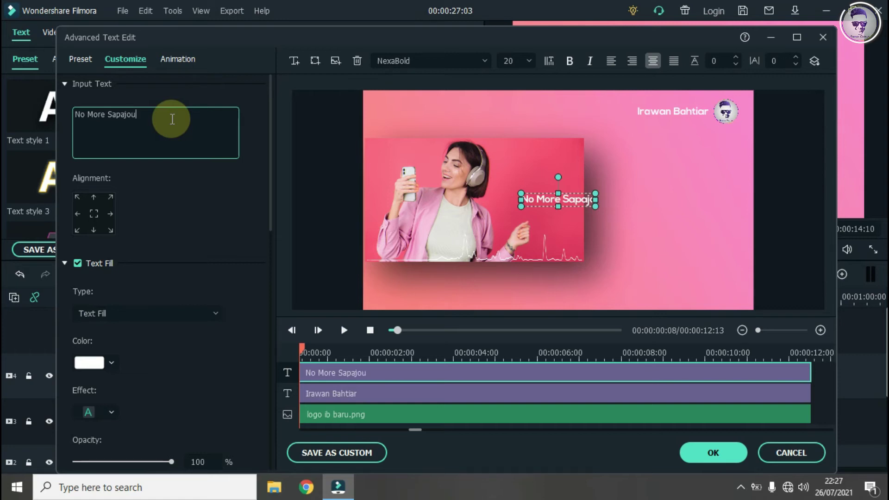
Set the song title to size 36 and move it just below the name caption.
left_click(528, 64)
key("Down")
key("Down")
key("Down")
key("Down")
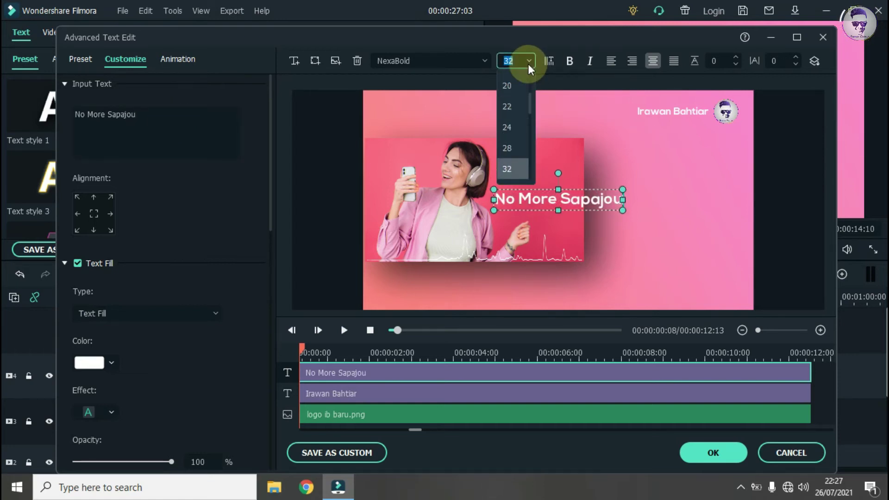
key("Down")
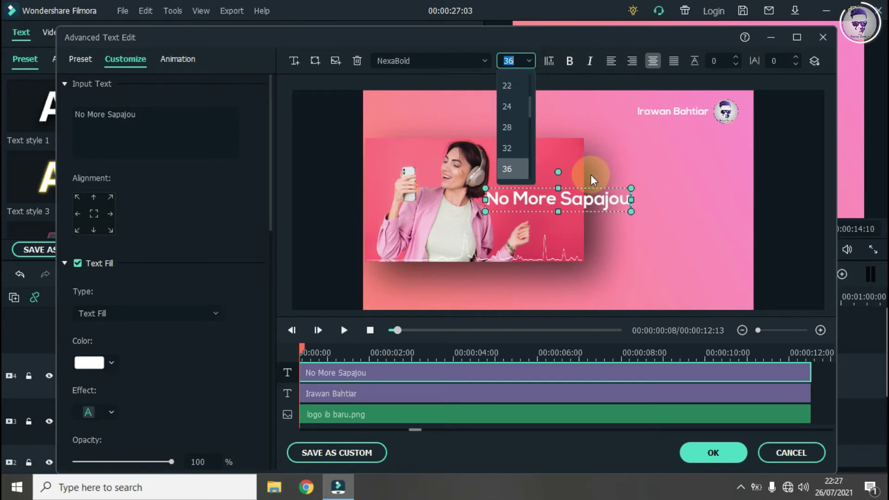
left_click(587, 190)
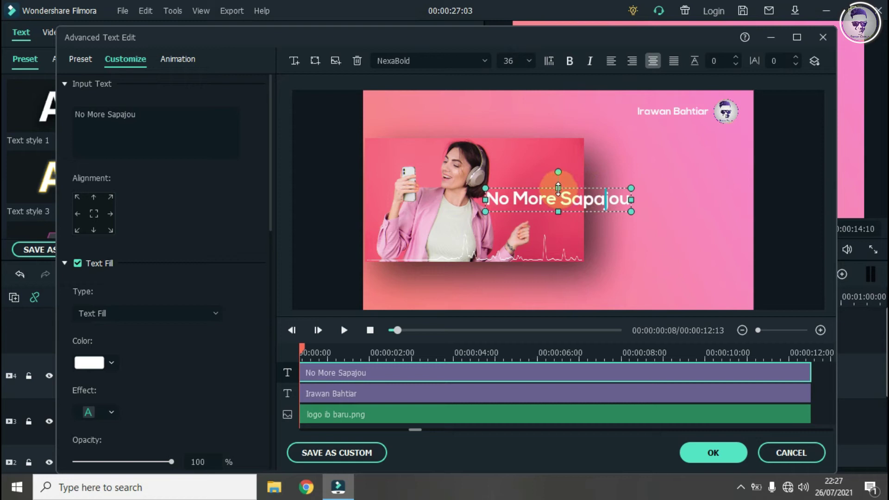
left_click_drag(623, 190, 703, 151)
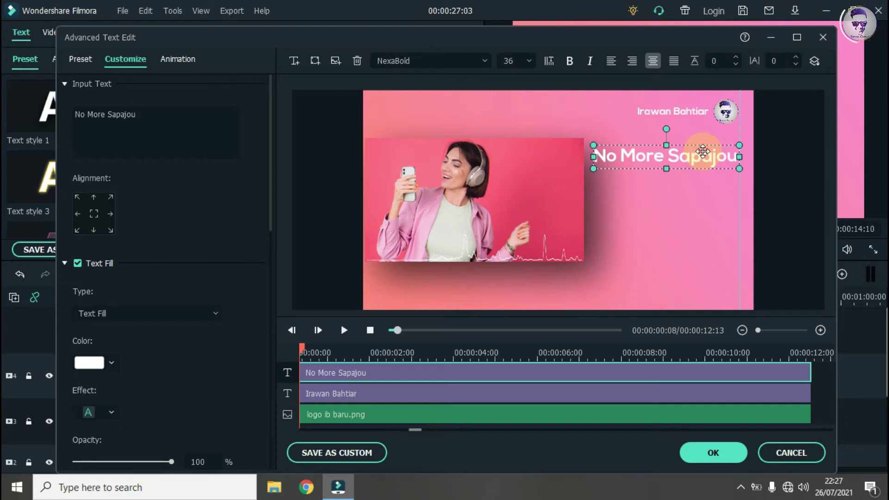
left_click_drag(703, 152, 703, 153)
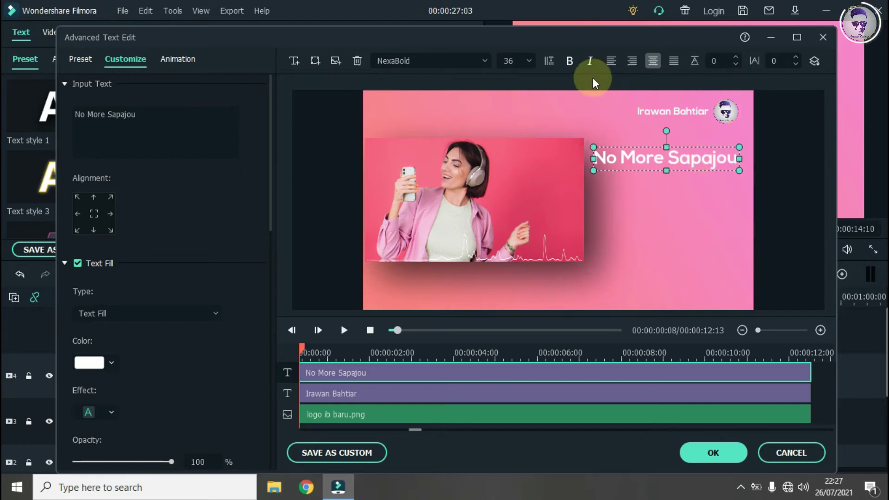
left_click(293, 61)
Replace the placeholder with 'Sunlight Cascading + NCS' at size 20, placed under the song title.
double_click(194, 116)
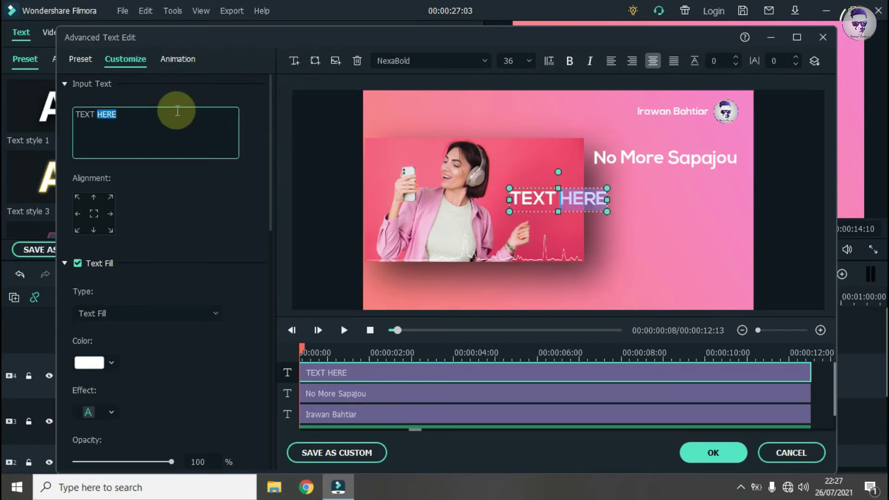
key("ctrl+a")
key("BackSpace")
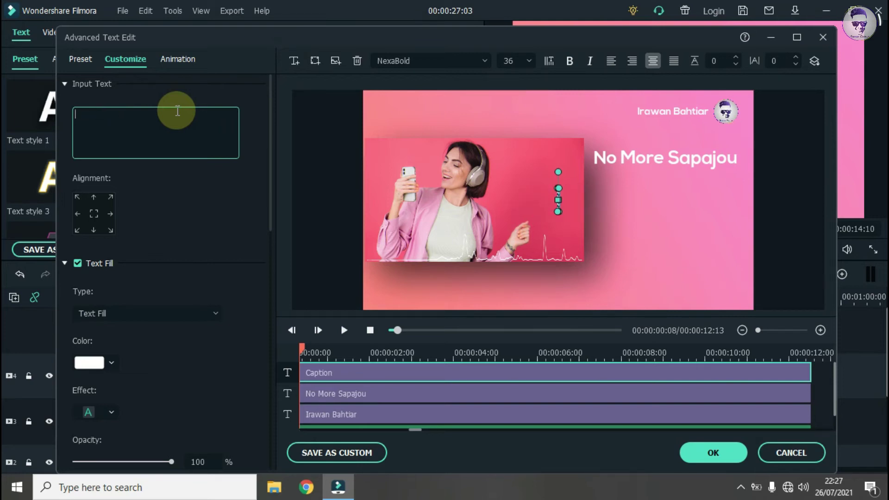
type("Sunlight Cascading + NCS")
left_click(526, 65)
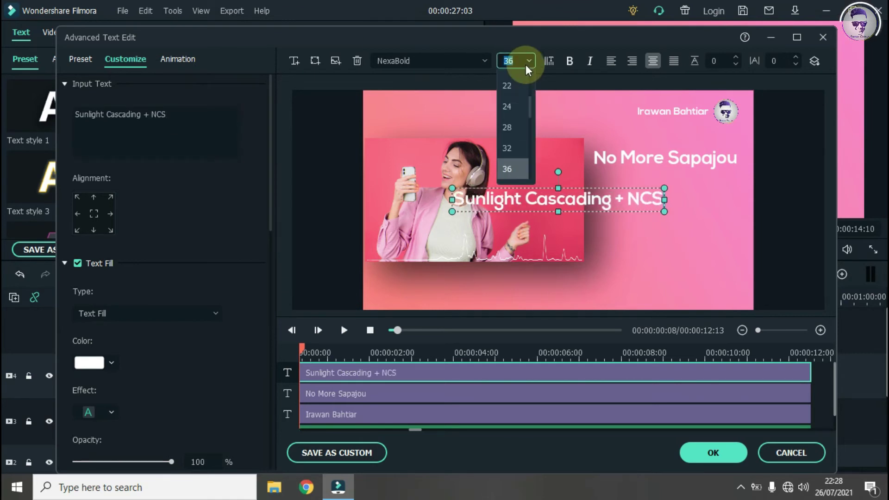
scroll(526, 64, "up", 8)
scroll(526, 64, "down", 1)
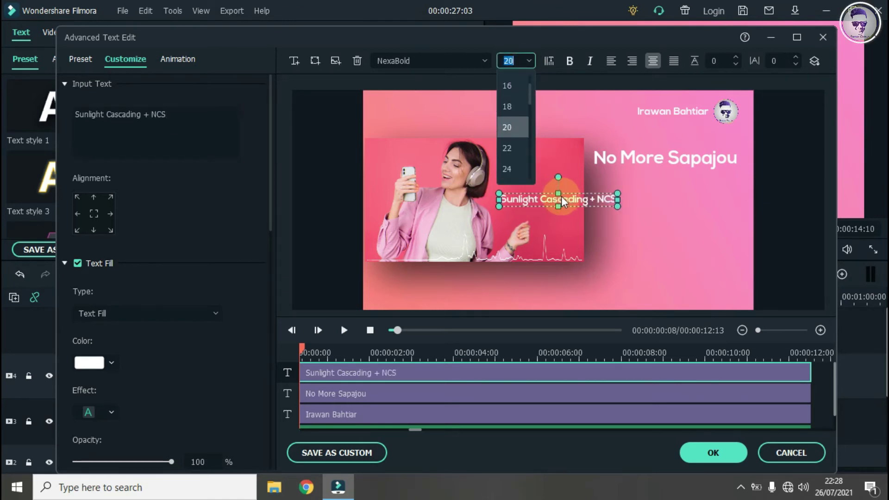
left_click_drag(595, 198, 703, 182)
left_click(647, 224)
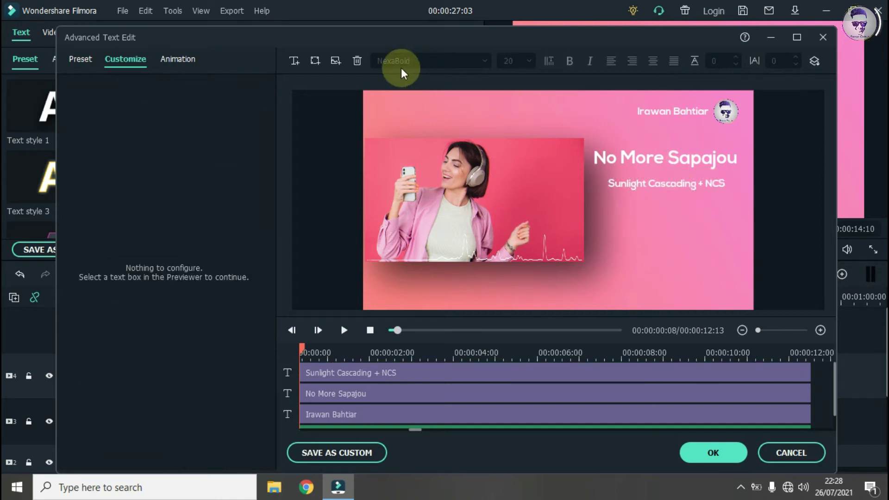
Add a new text box reading 'Available in'.
left_click(291, 65)
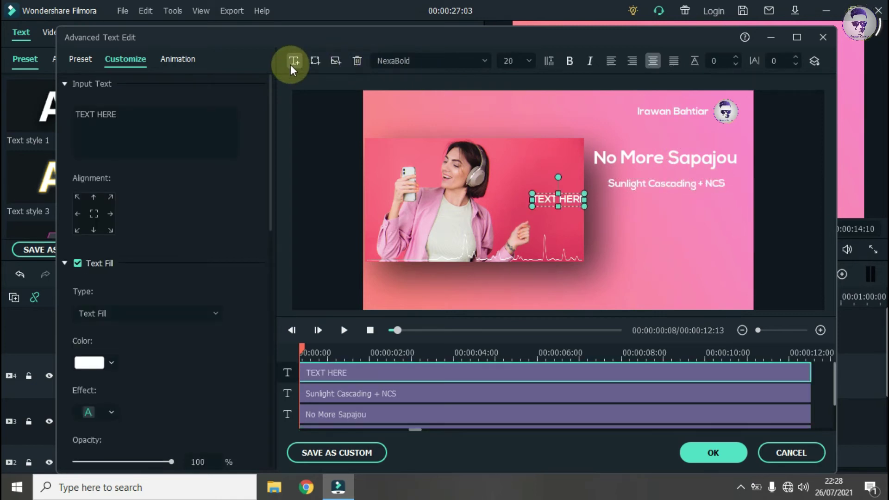
left_click(158, 116)
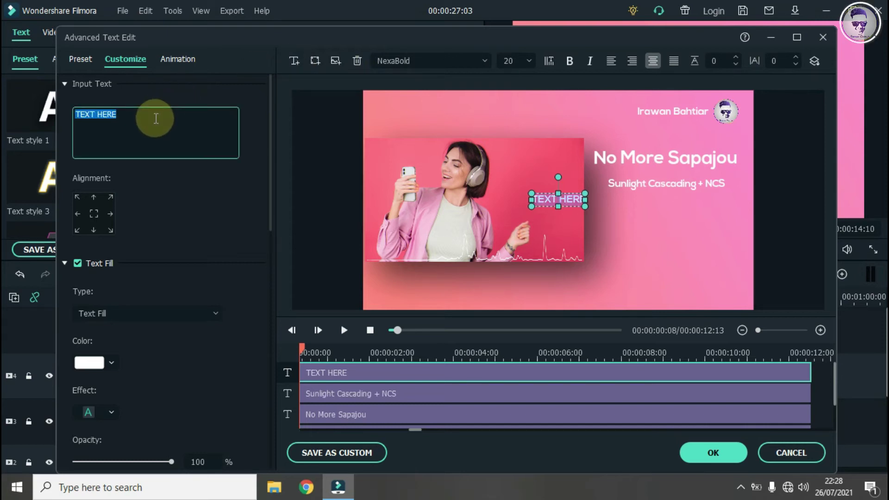
type("A")
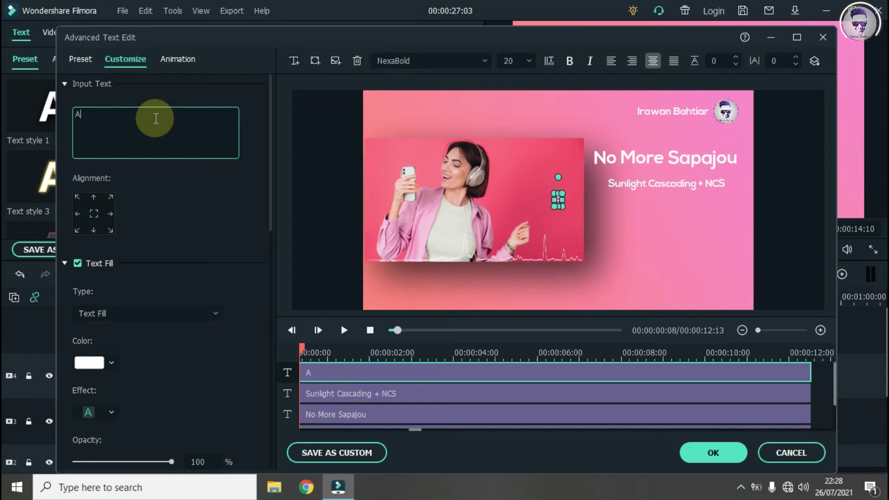
type("vailable in")
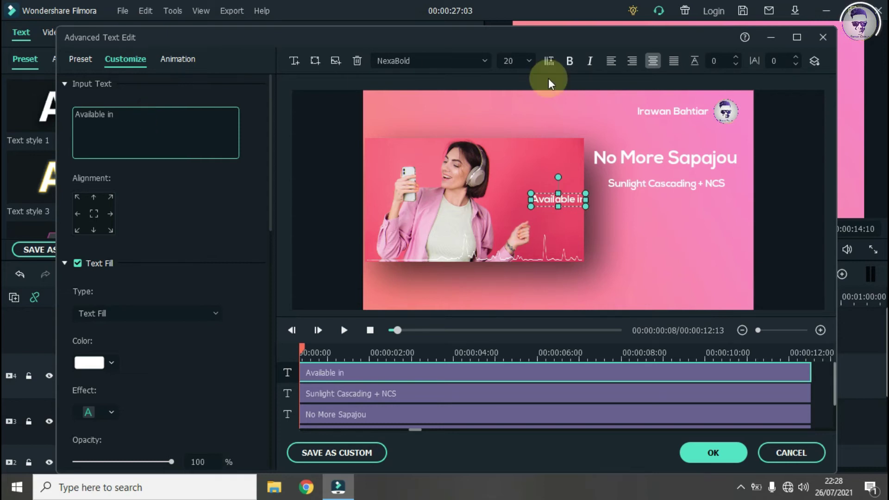
Set 'Available in' to size 16 and move it below the Sunlight Cascading + NCS line.
left_click(532, 65)
key("Up")
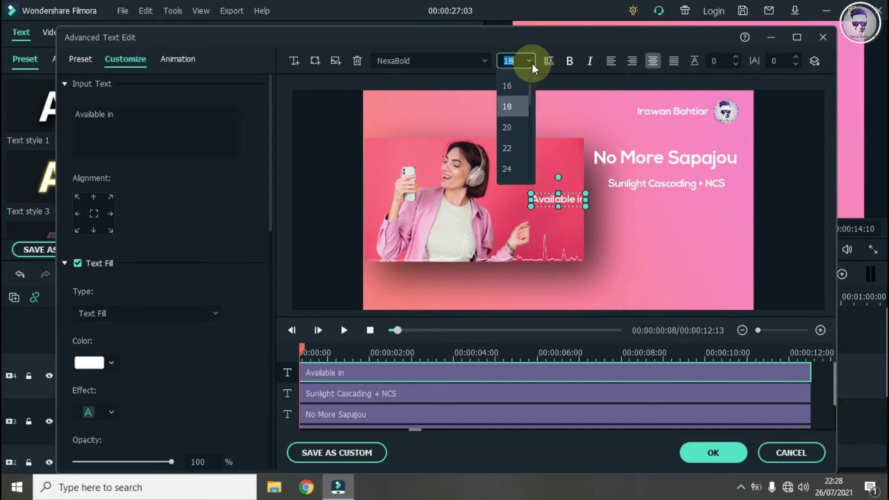
key("Up")
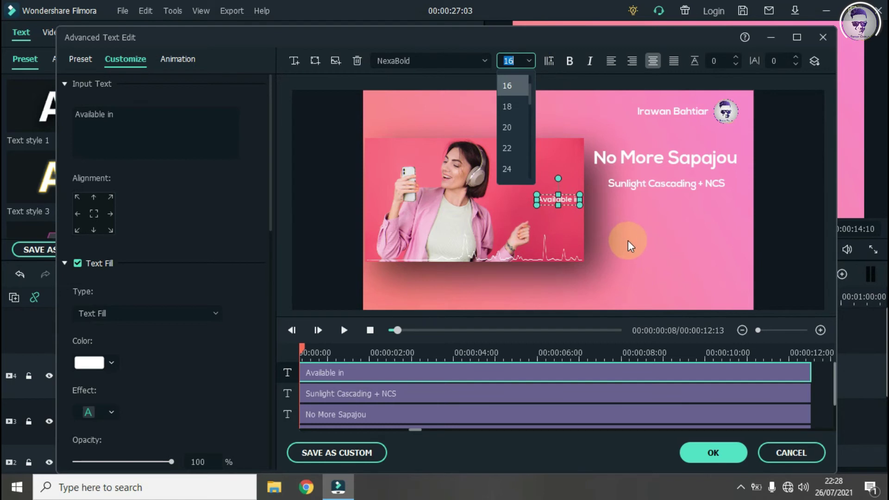
left_click(628, 240)
left_click(574, 208)
left_click_drag(565, 204, 724, 208)
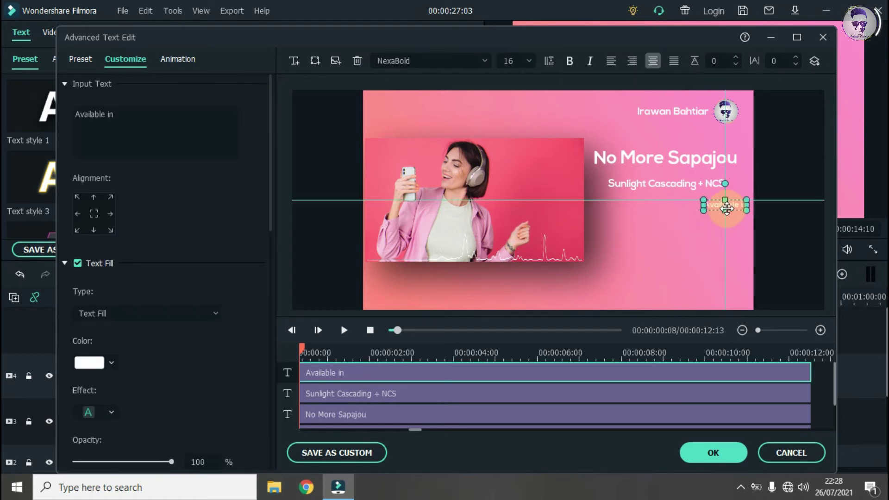
left_click(650, 247)
left_click(712, 229)
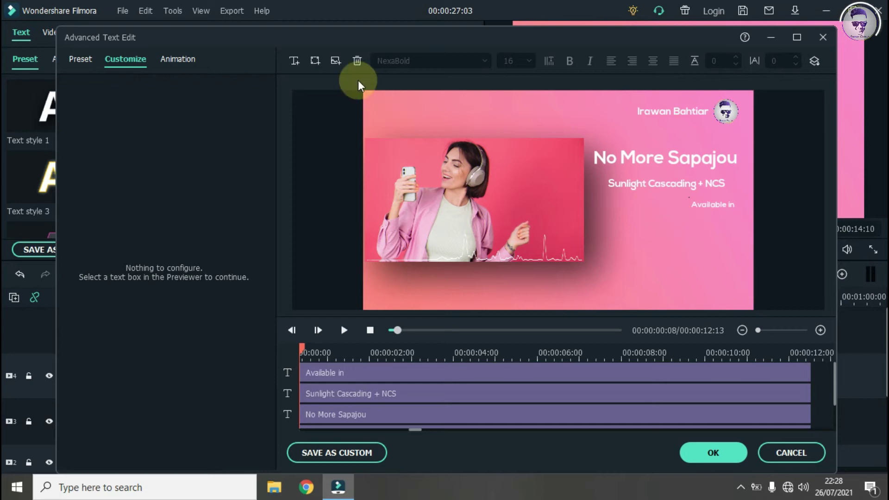
Insert the apple logo PNG and shrink it to a small icon under 'Available in'.
left_click(341, 67)
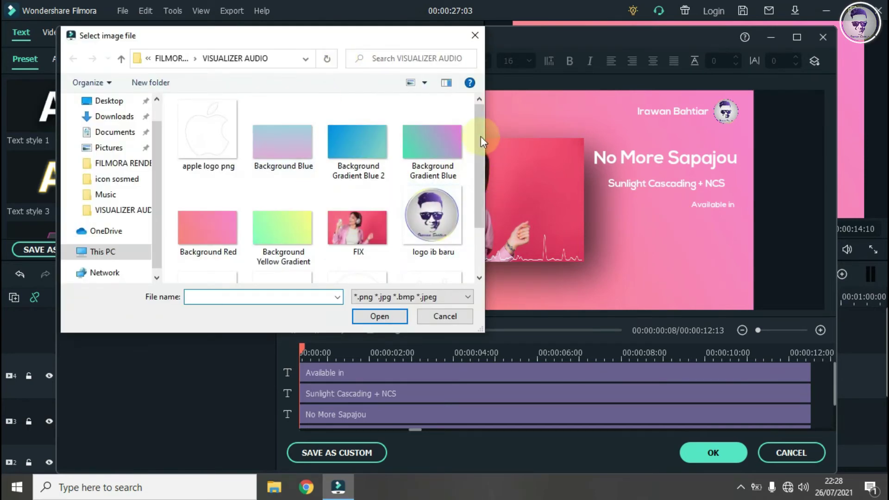
left_click_drag(478, 128, 436, 240)
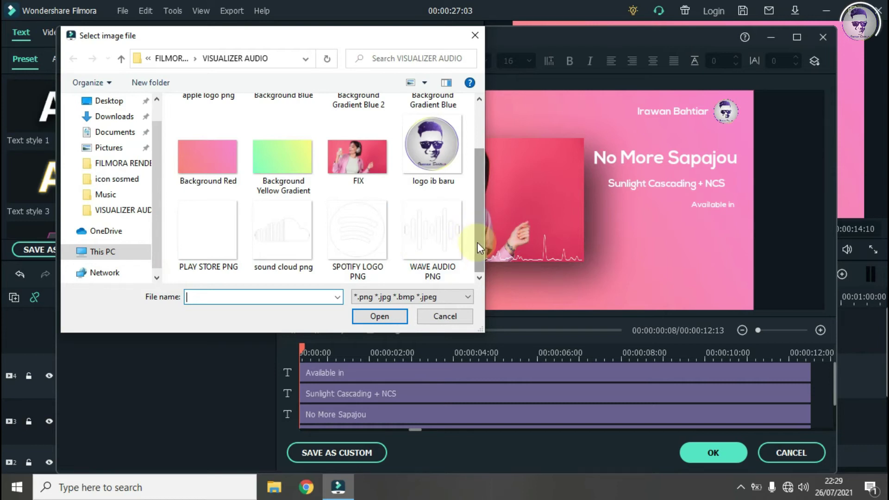
left_click_drag(477, 242, 471, 166)
left_click(213, 134)
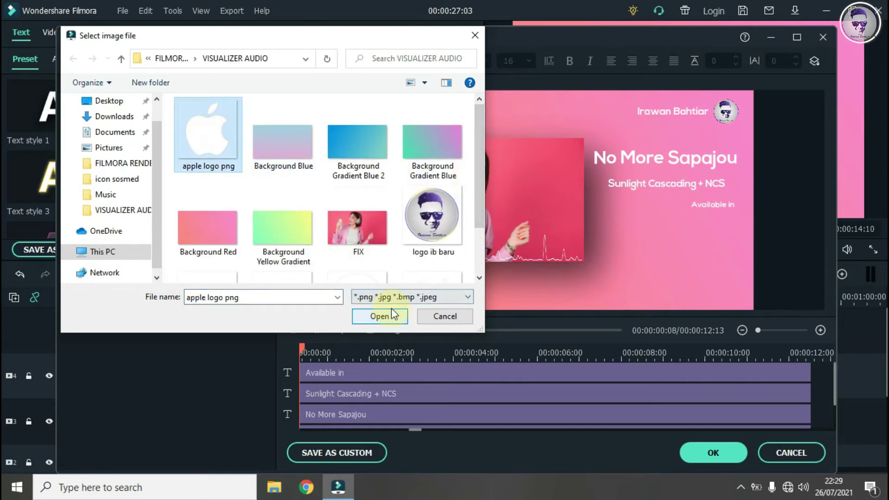
left_click(390, 312)
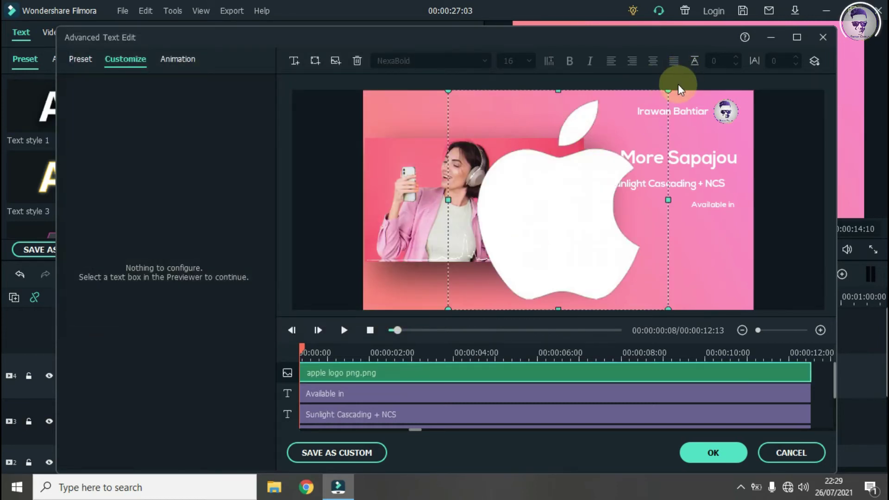
mouse_move(673, 89)
left_mouse_down()
mouse_move(530, 274)
mouse_move(514, 278)
mouse_move(682, 233)
left_mouse_up()
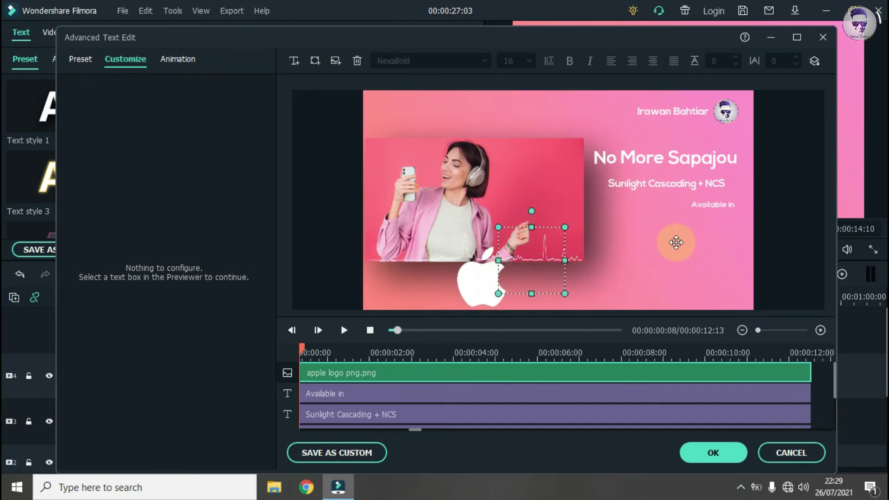
left_click_drag(703, 200, 657, 237)
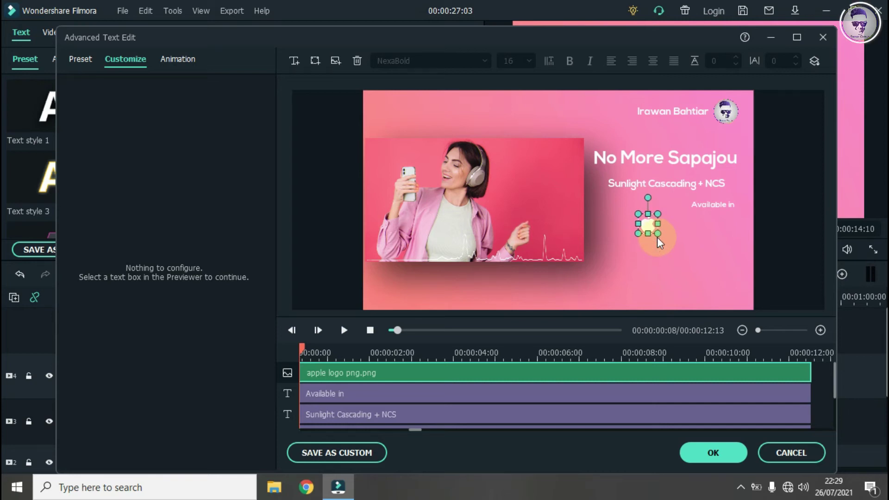
key("Left")
key("Left")
key("Left")
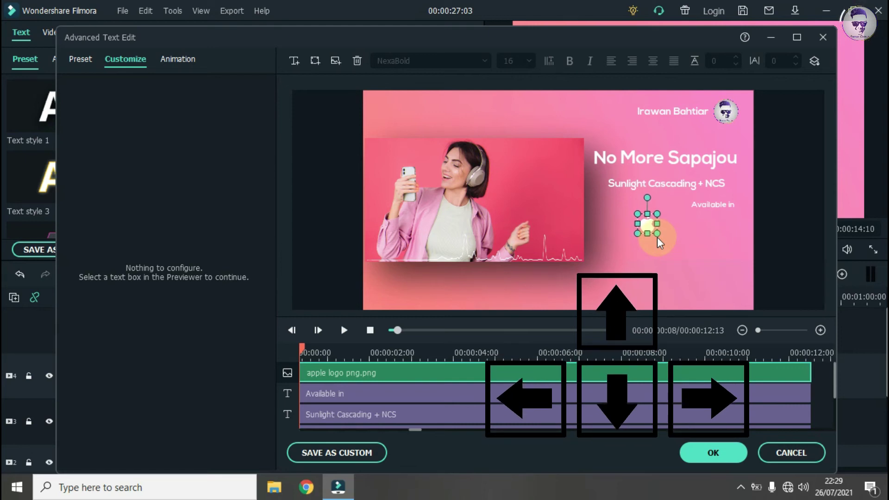
left_click_drag(657, 214, 655, 216)
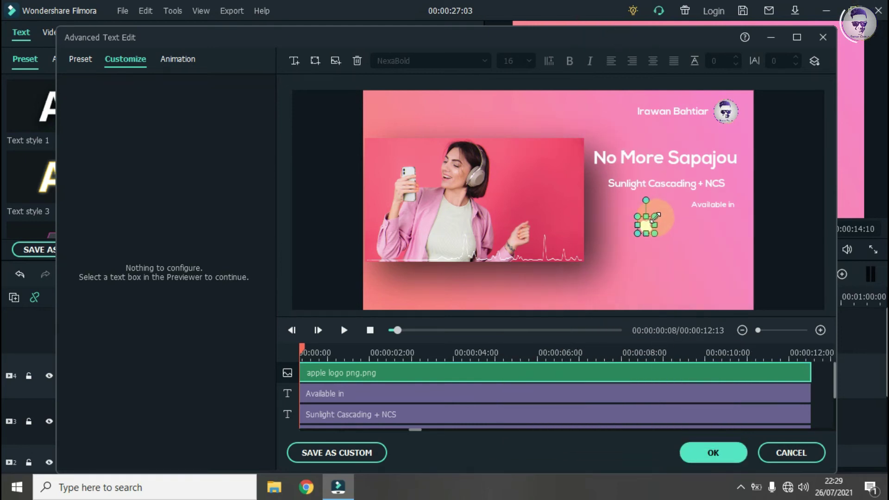
left_click(648, 251)
Insert the PLAY STORE PNG, shrunk and placed beside the apple icon.
left_click(335, 61)
scroll(435, 231, "down", 2)
left_click(433, 231)
left_click(209, 232)
left_click(380, 316)
mouse_move(616, 88)
left_mouse_down()
mouse_move(482, 276)
mouse_move(674, 213)
left_mouse_up()
Insert the SPOTIFY LOGO PNG, shrunk and placed after the Play Store icon.
left_click(336, 60)
left_click(357, 231)
left_click(380, 316)
left_click_drag(673, 90, 532, 215)
left_click_drag(486, 258, 688, 226)
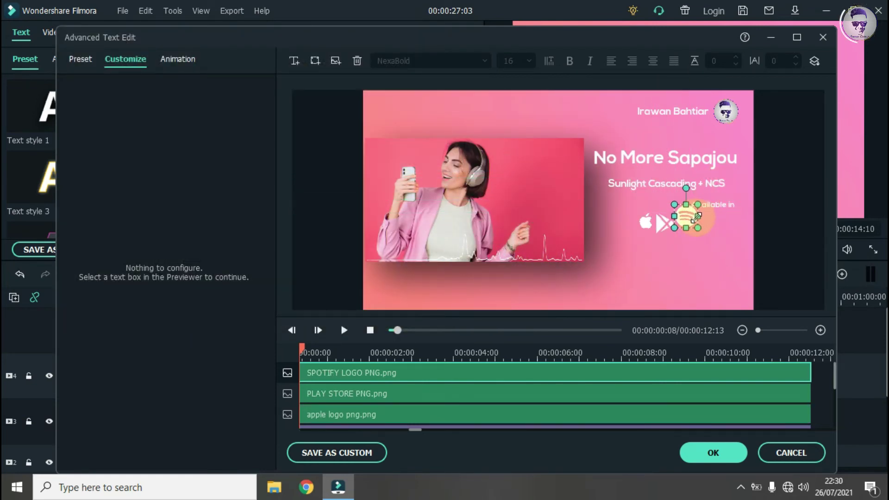
Insert the WAVE AUDIO PNG, shrunk and placed in the icon row after Spotify.
left_click(650, 263)
left_click(336, 60)
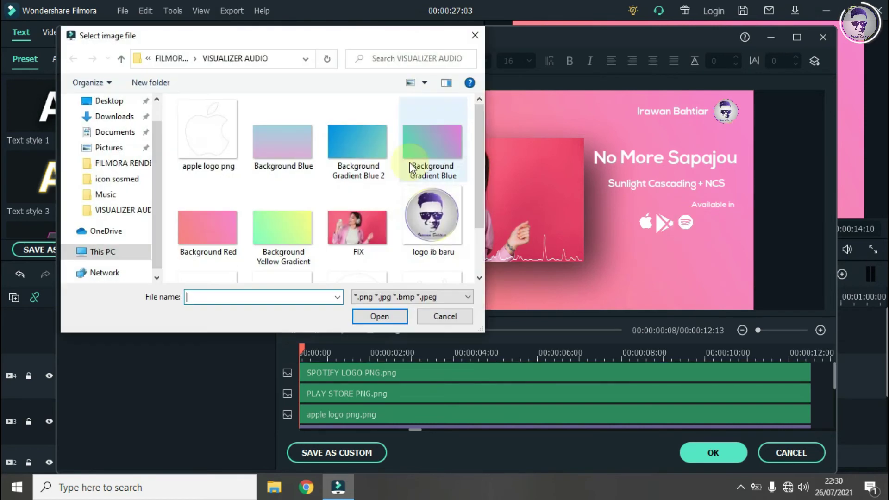
scroll(405, 232, "down", 2)
left_click(405, 234)
double_click(404, 234)
mouse_move(644, 120)
left_mouse_down()
mouse_move(472, 282)
mouse_move(703, 223)
mouse_move(711, 232)
left_mouse_up()
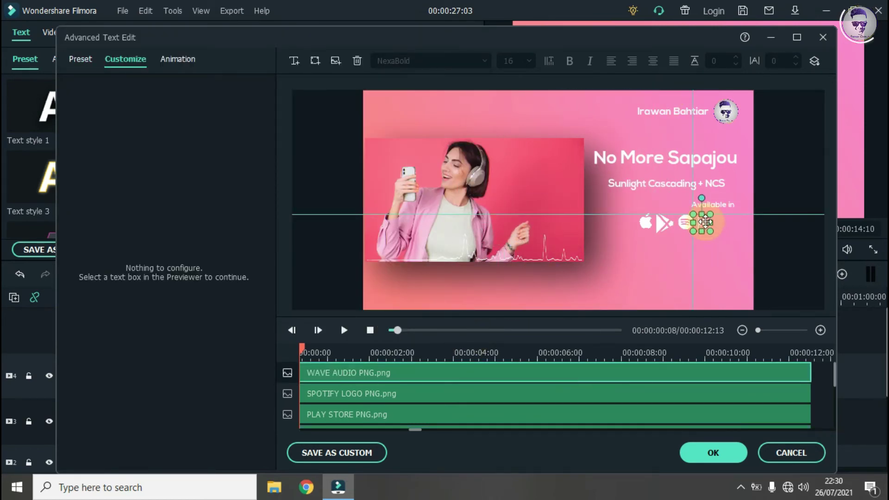
Insert the sound cloud PNG, shrunk and moved to the end of the icon row.
left_click(336, 61)
scroll(471, 198, "down", 2)
left_click(308, 240)
double_click(309, 241)
mouse_move(666, 109)
left_mouse_down()
mouse_move(473, 259)
mouse_move(747, 208)
mouse_move(735, 221)
left_mouse_up()
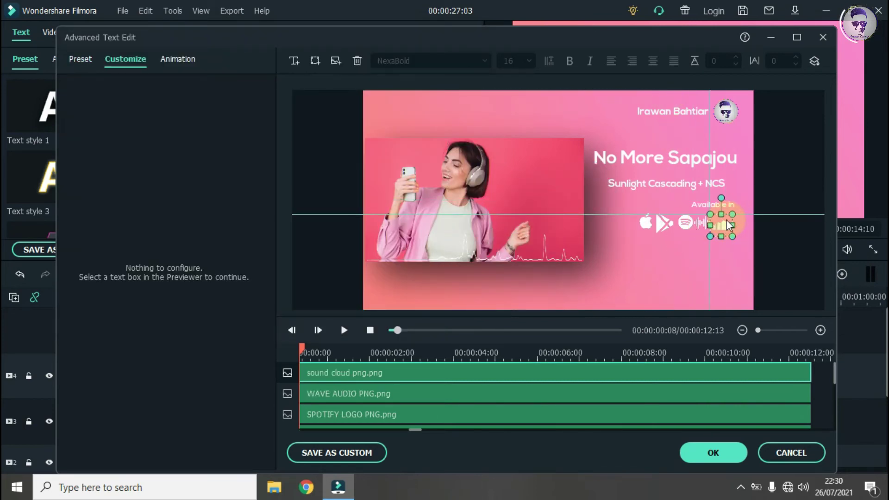
Check the five platform icons and the 'Available in' text for even alignment.
left_click(706, 225)
left_click(704, 263)
left_click(689, 223)
left_click(699, 285)
left_click(682, 214)
left_click(682, 273)
left_click(663, 226)
left_click(676, 262)
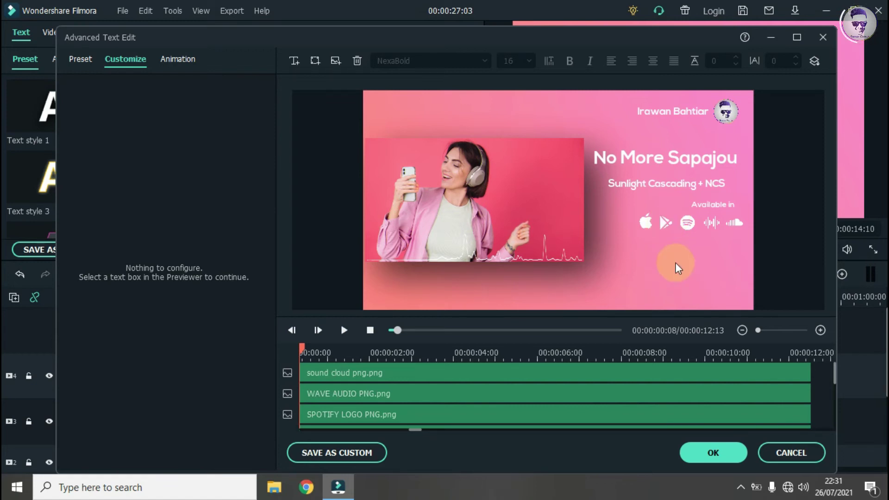
left_click(646, 217)
left_click(668, 222)
left_click(699, 263)
left_click(687, 224)
left_click(713, 224)
left_click(736, 224)
left_click(702, 265)
left_click(707, 204)
left_click(711, 268)
left_click(662, 227)
left_click(673, 257)
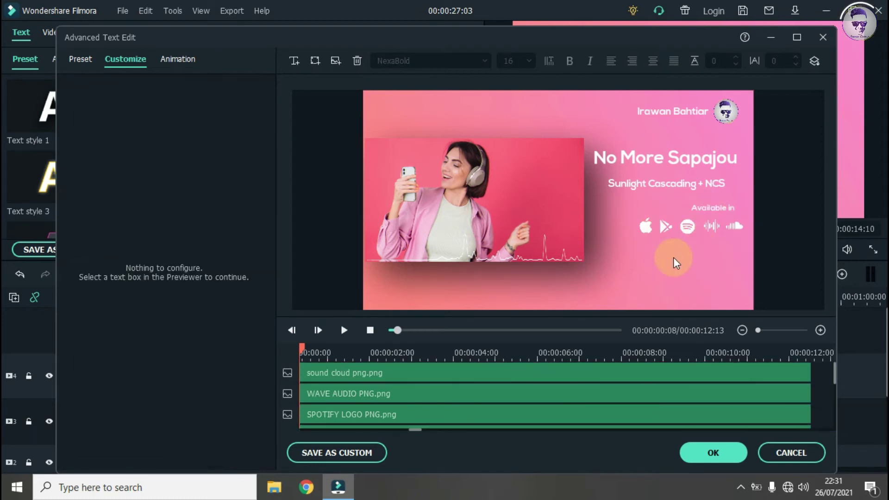
Add a new 'Download' text and place it at lower right under the icons.
left_click(299, 58)
left_click(123, 123)
type("Download")
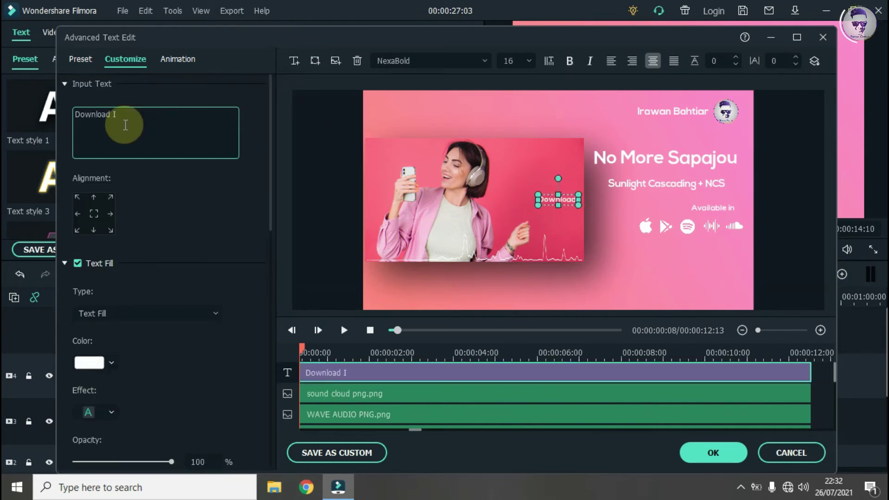
mouse_move(560, 199)
left_mouse_down()
mouse_move(727, 258)
mouse_move(726, 249)
left_mouse_up()
left_click(657, 283)
left_click(317, 60)
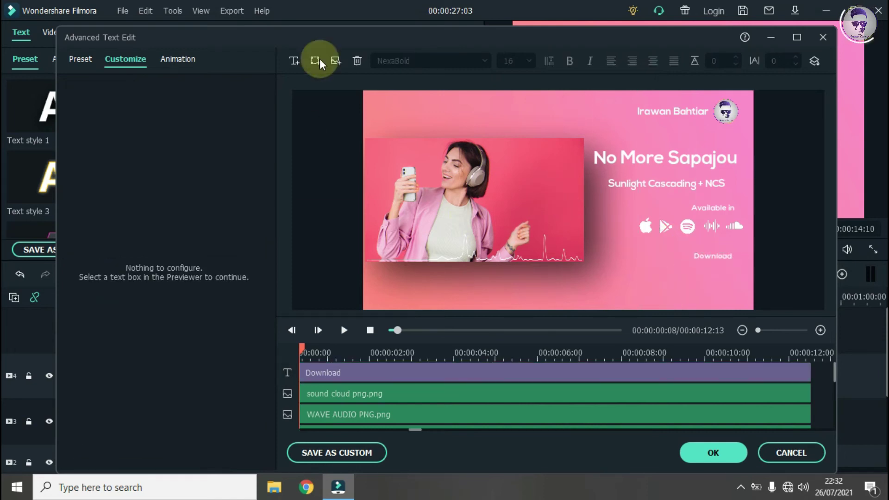
type("www.Gudang Lagu.com .co")
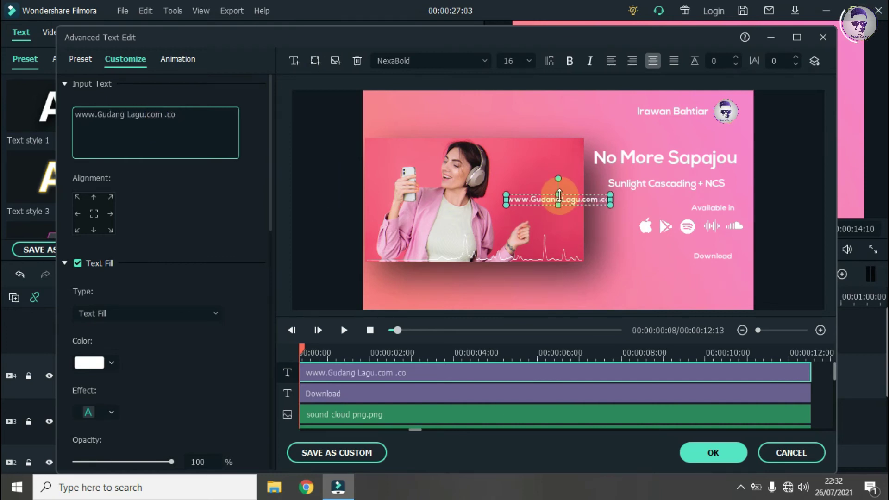
left_click_drag(584, 193, 715, 272)
left_click(620, 287)
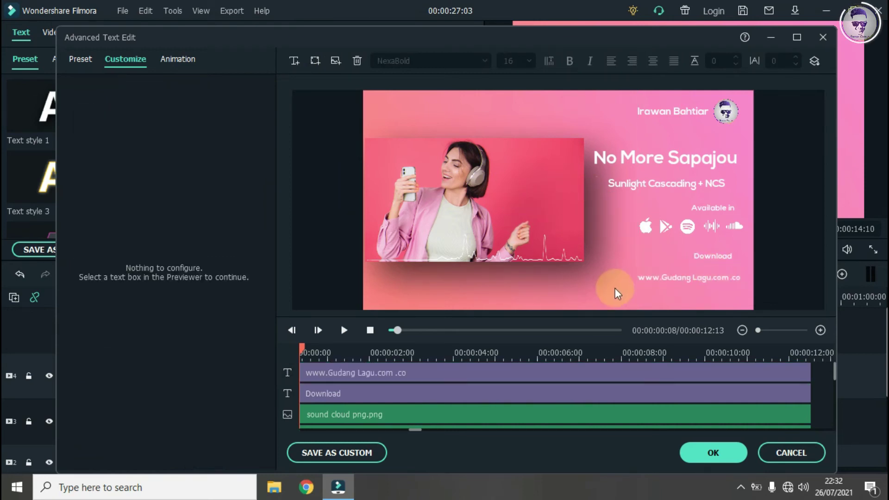
left_click(344, 330)
Shrink the No More Sapajou title slightly from its corner handle.
left_click(731, 287)
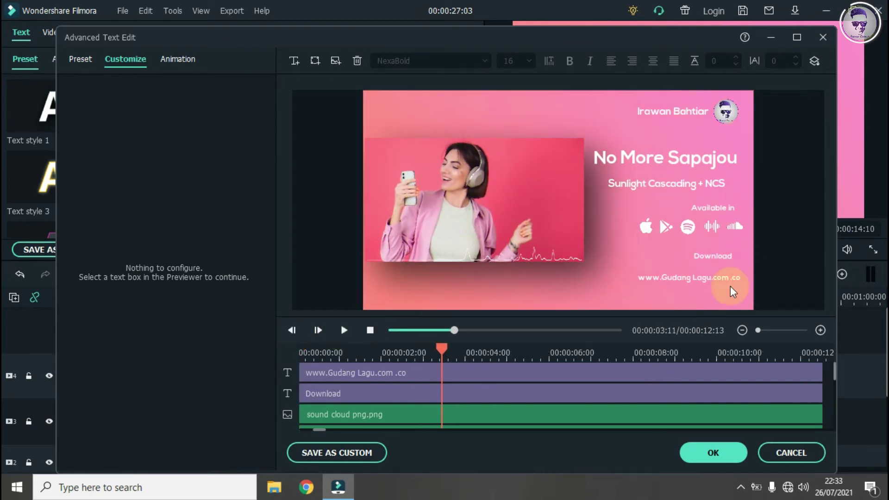
left_click(633, 156)
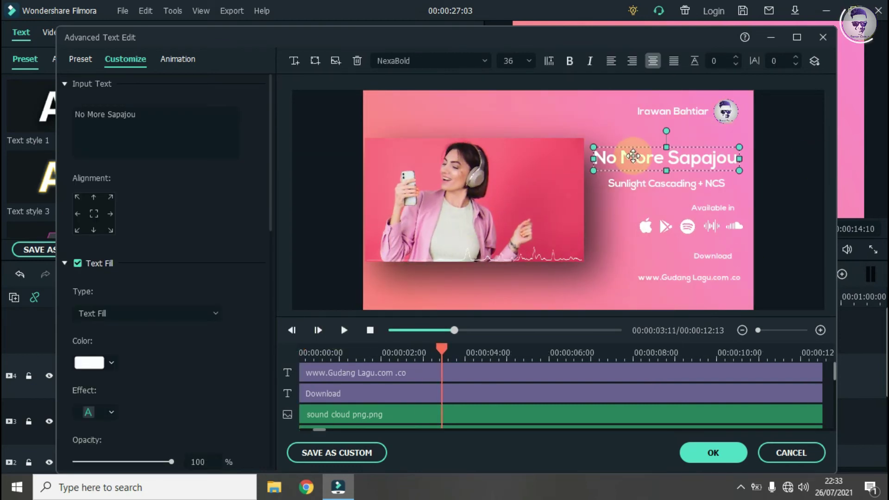
left_click_drag(739, 147, 741, 154)
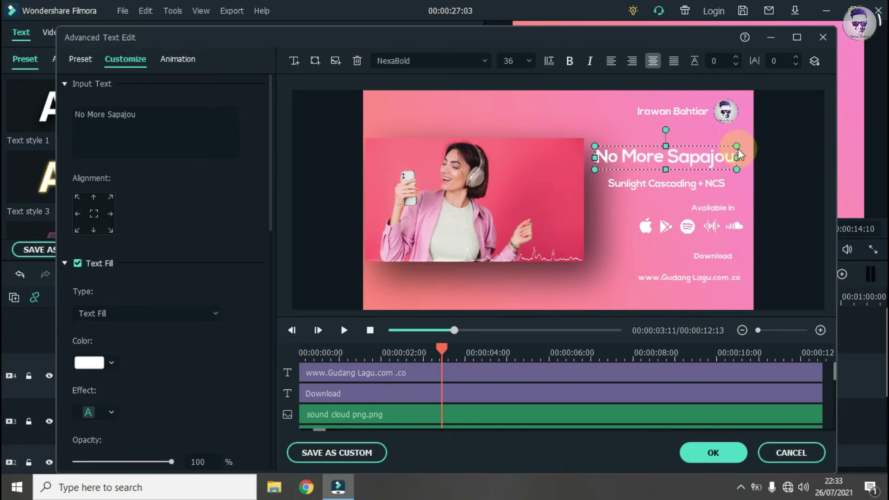
left_click(597, 268)
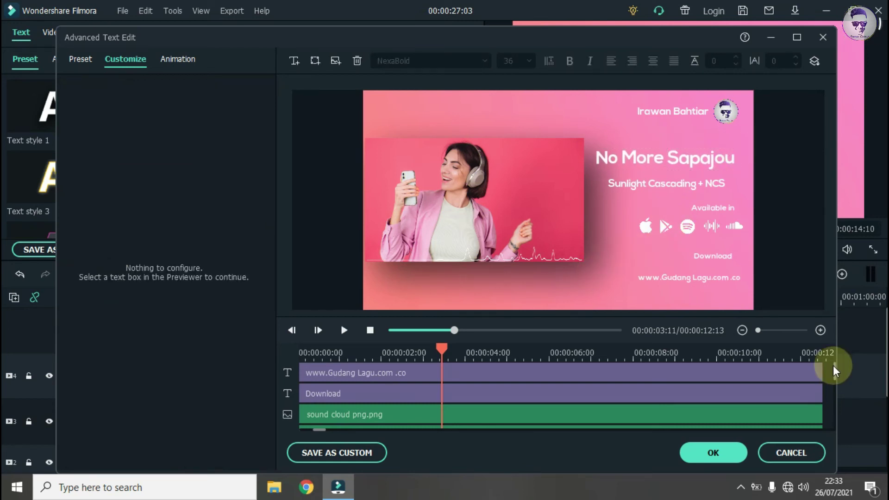
Select the round logo image clip and show its animation presets.
left_click_drag(835, 367, 840, 424)
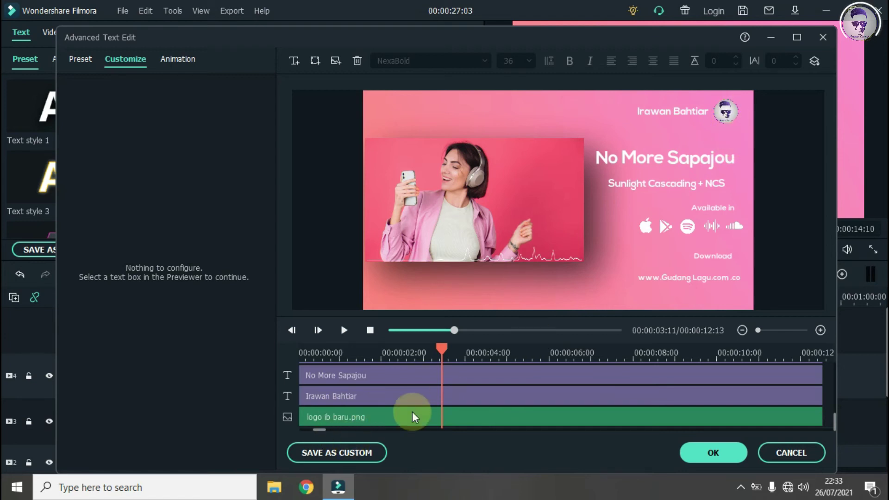
left_click(385, 421)
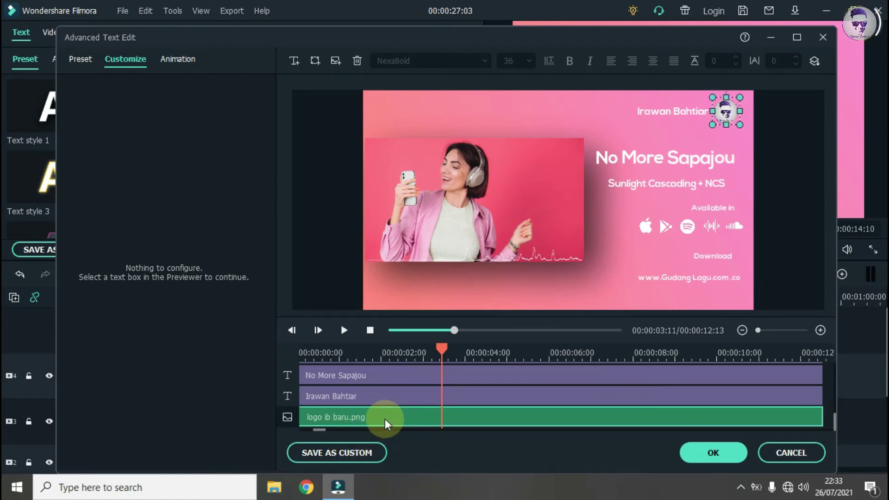
left_click(183, 64)
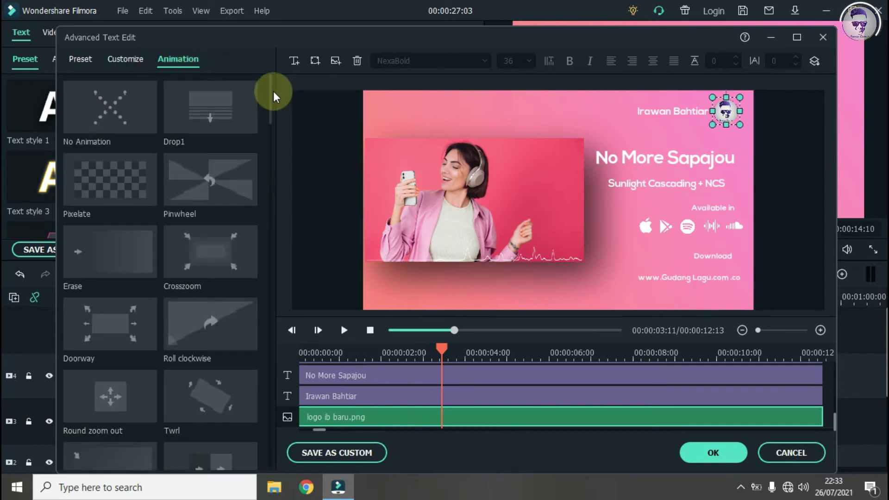
Scroll down the presets and apply Grow Shrink to the round logo image.
left_click_drag(272, 88, 267, 193)
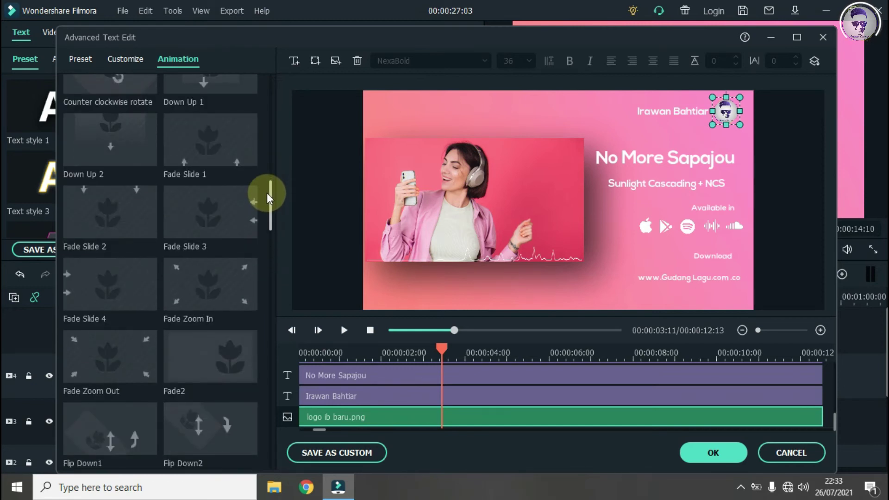
left_click_drag(267, 193, 263, 211)
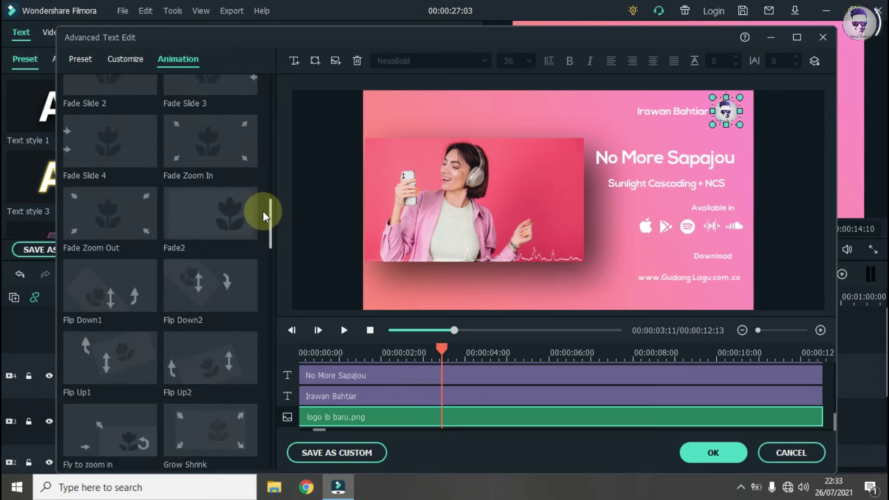
left_click_drag(263, 211, 263, 236)
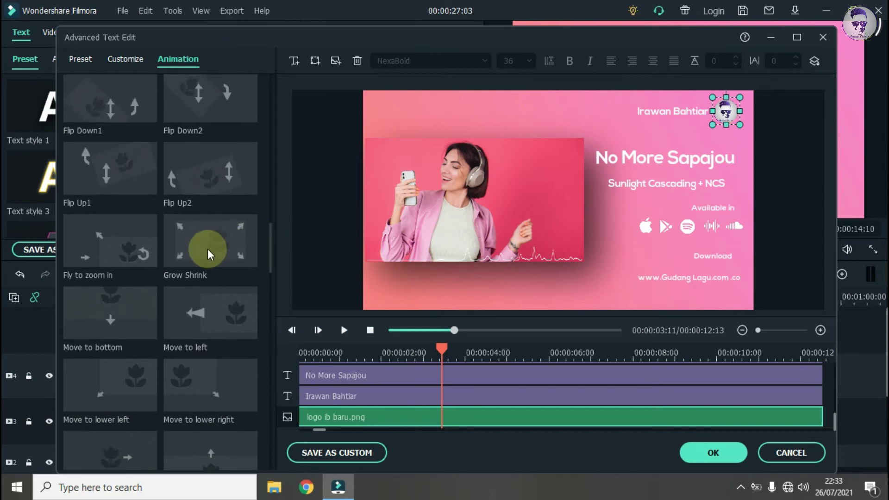
left_click(195, 260)
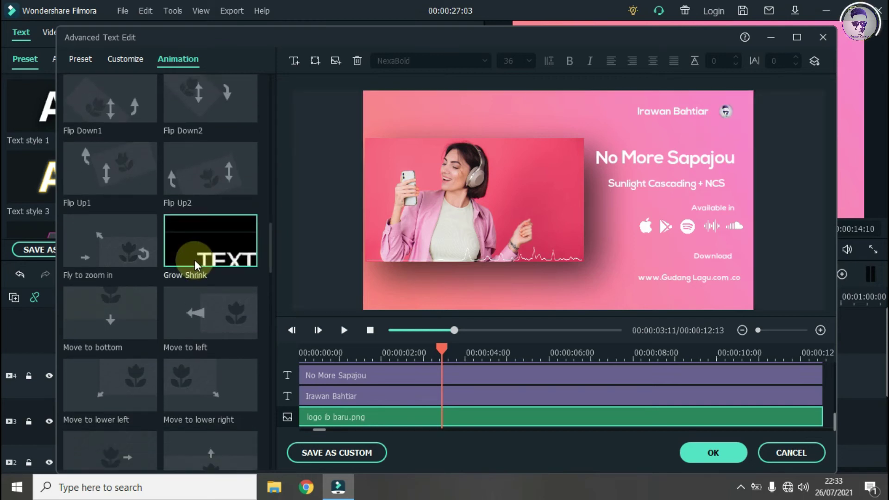
left_click(549, 385)
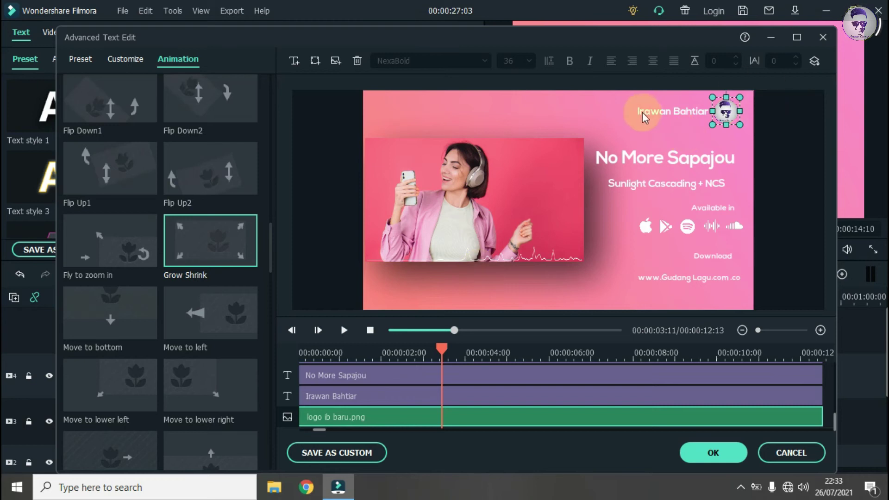
Apply Type Writer to the Irawan Bahtiar name, hold it to the end, and shorten its typing-in.
left_click(336, 401)
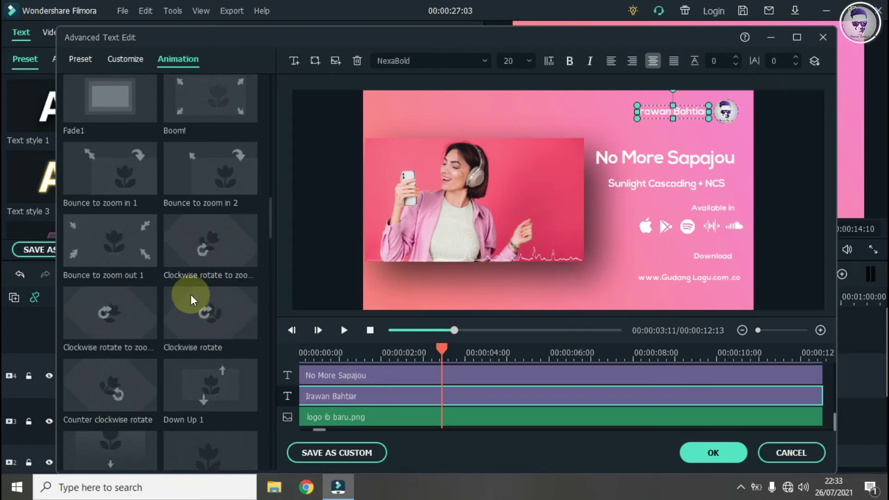
left_click_drag(269, 219, 277, 88)
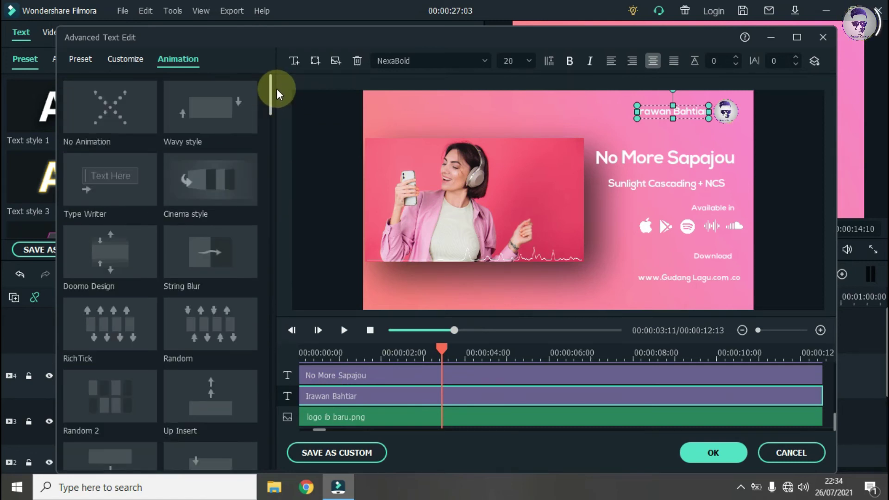
left_click(123, 182)
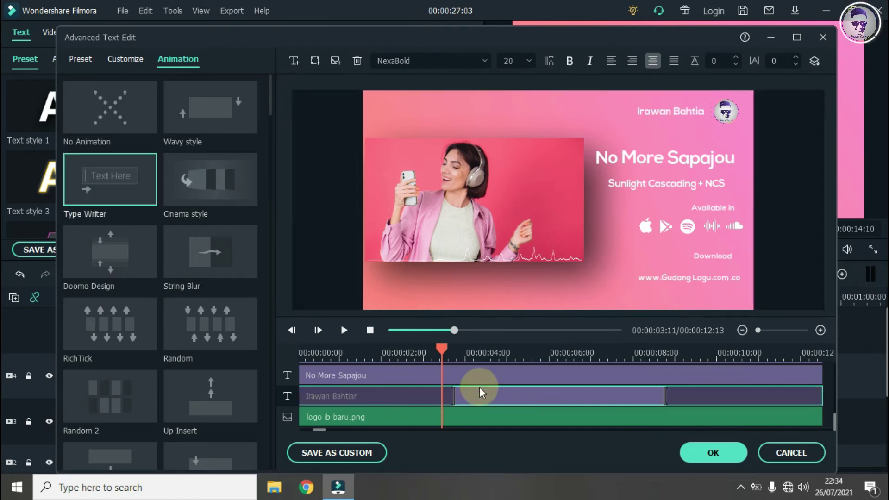
left_click_drag(664, 395, 825, 399)
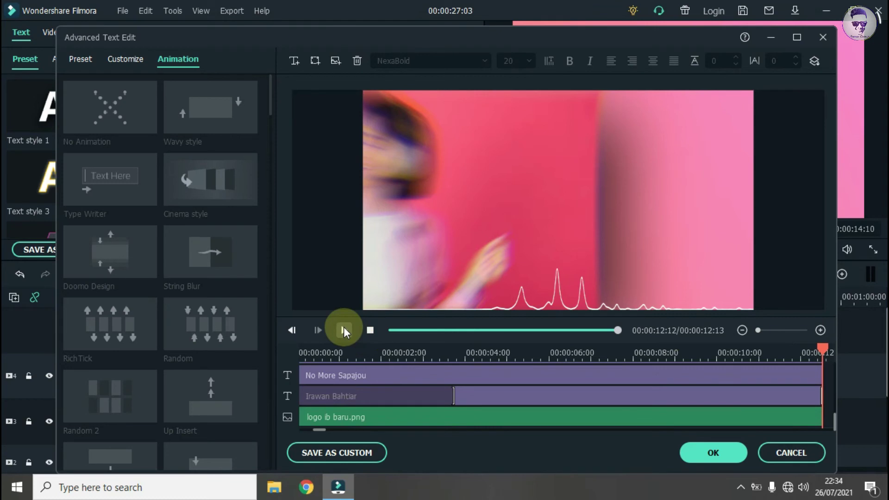
left_click(344, 330)
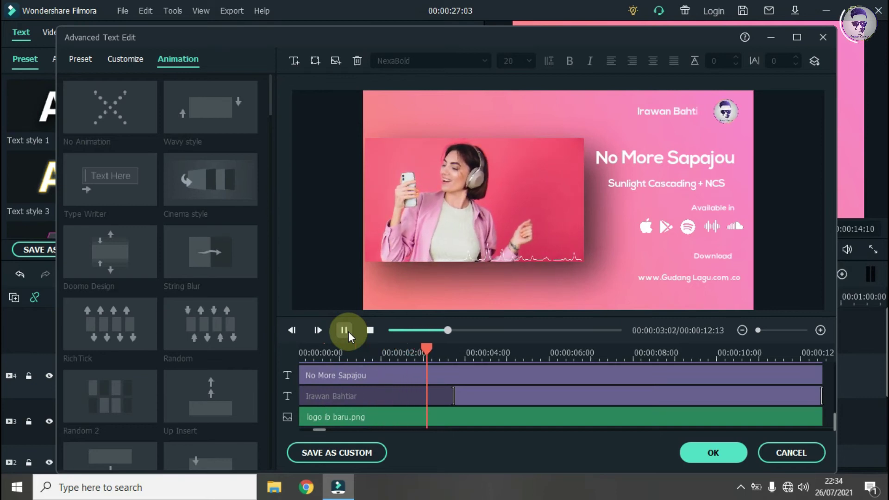
left_click(344, 330)
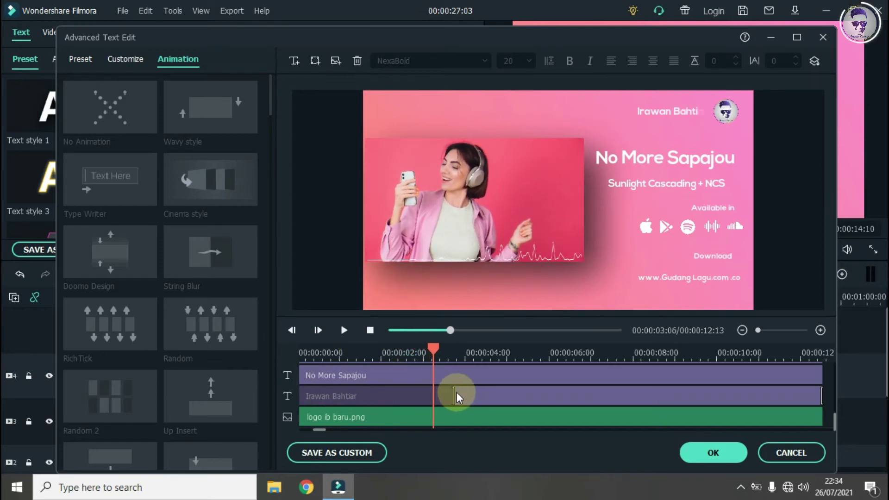
left_click_drag(455, 393, 375, 394)
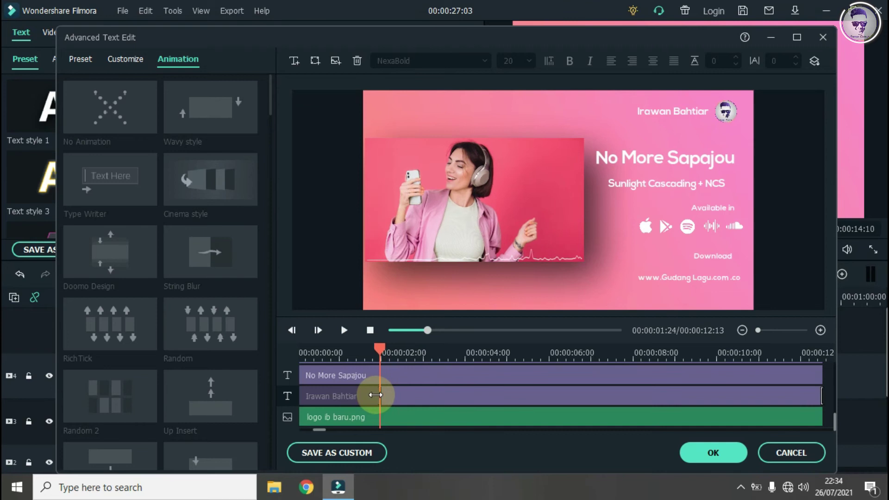
left_click(376, 351)
Apply Type Writer to the No More Sapajou title and scrub the preview to check the typing.
left_click_drag(377, 346, 299, 356)
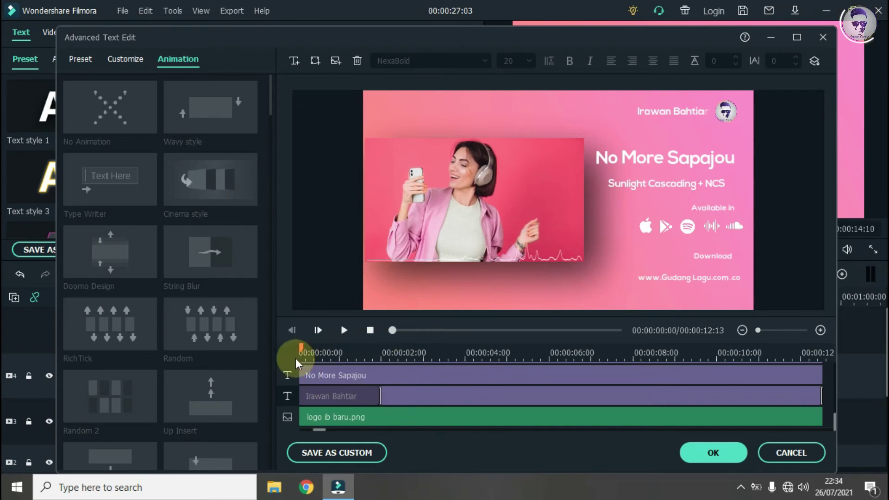
left_click(354, 376)
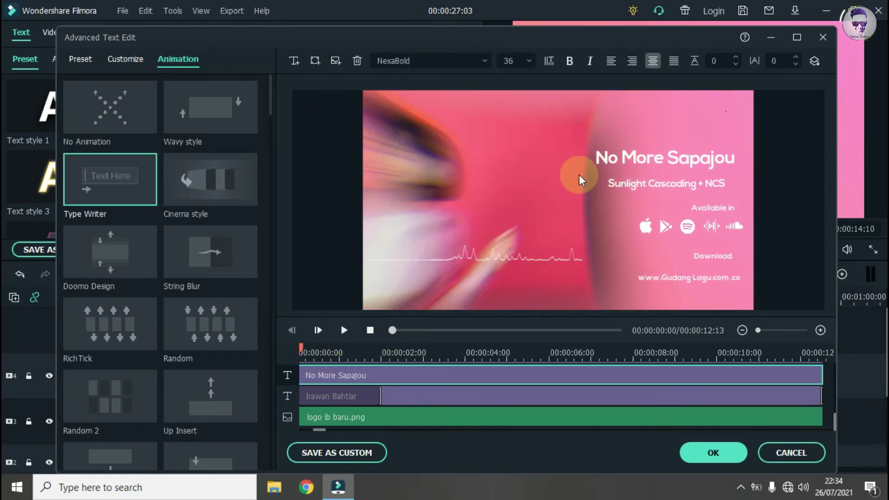
double_click(104, 178)
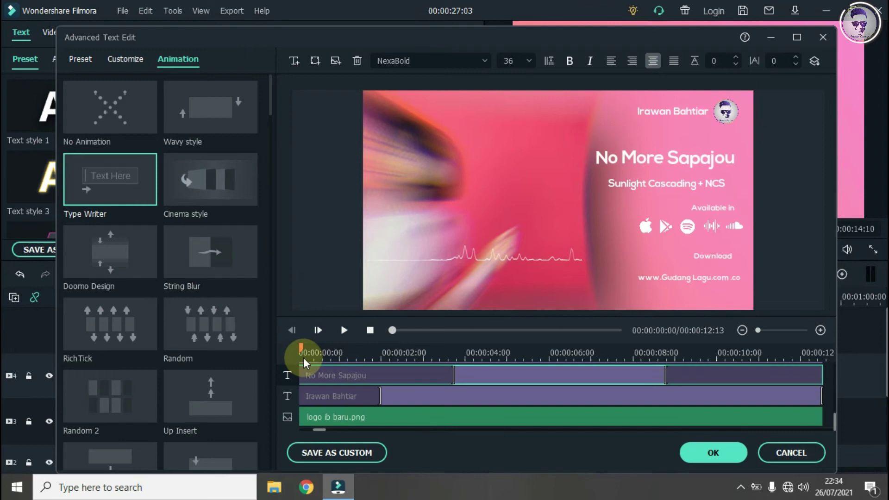
left_click_drag(304, 352, 341, 348)
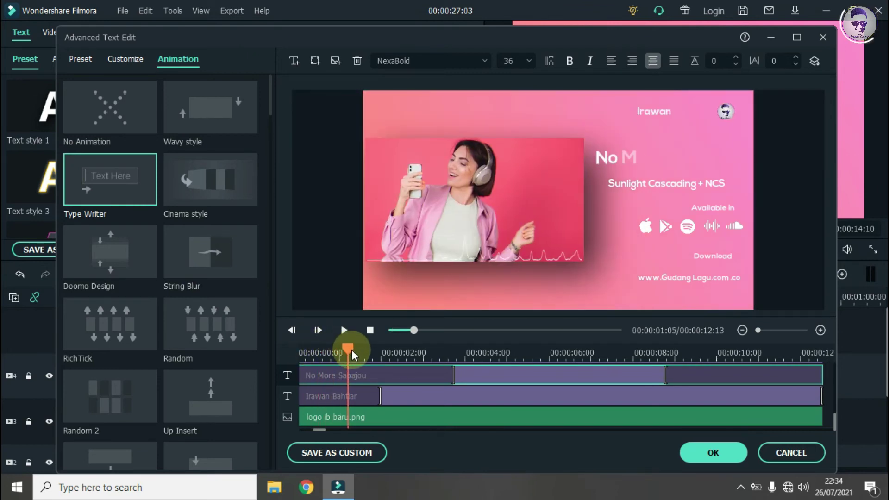
left_click_drag(340, 348, 360, 351)
left_click_drag(268, 349, 248, 349)
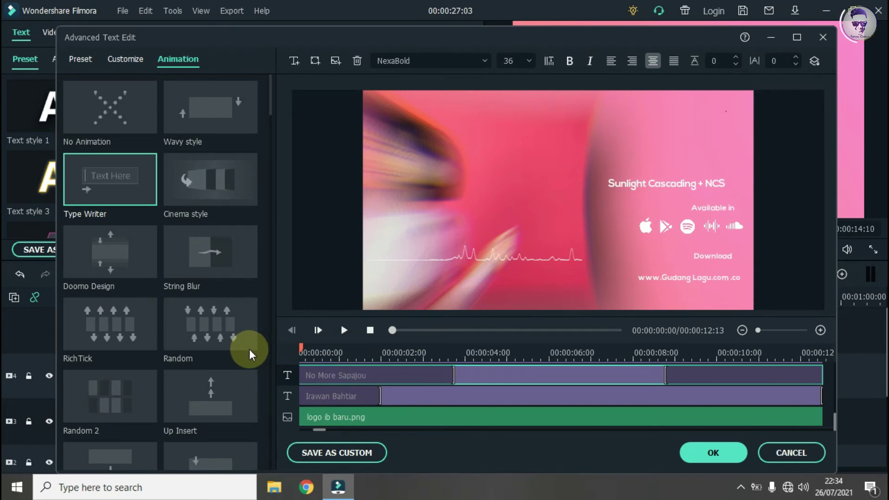
left_click_drag(301, 352, 321, 351)
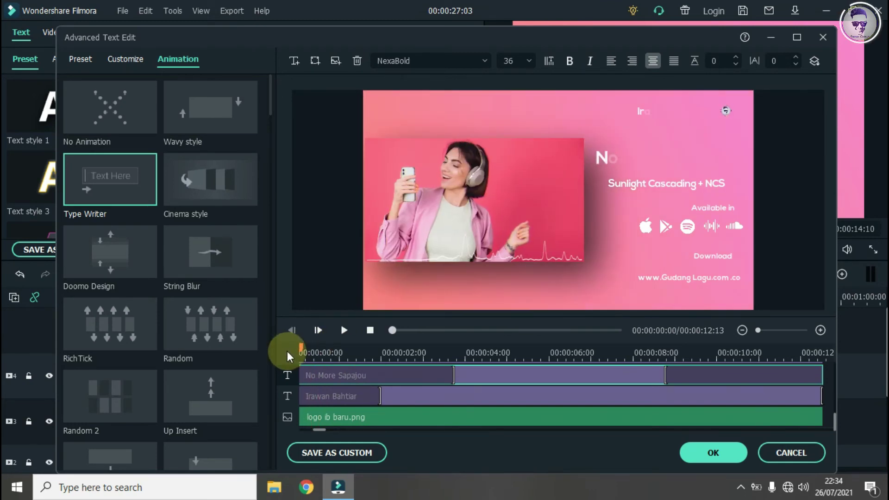
left_click_drag(321, 347, 366, 357)
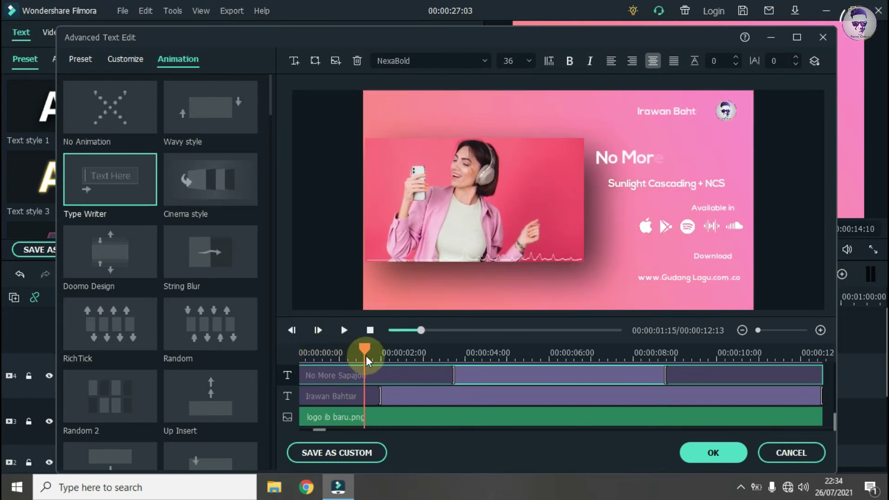
Trim the No More Sapajou clip to start just before 00:00:02, after the name finishes.
left_click(331, 394)
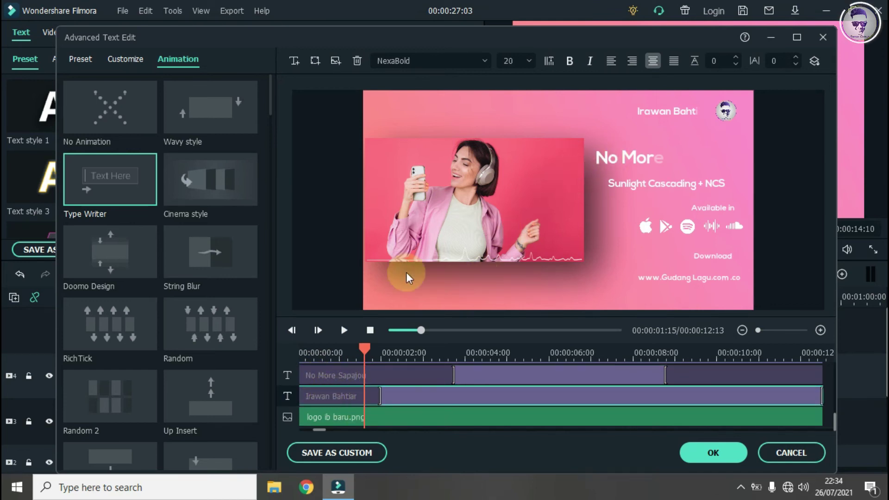
left_click(333, 375)
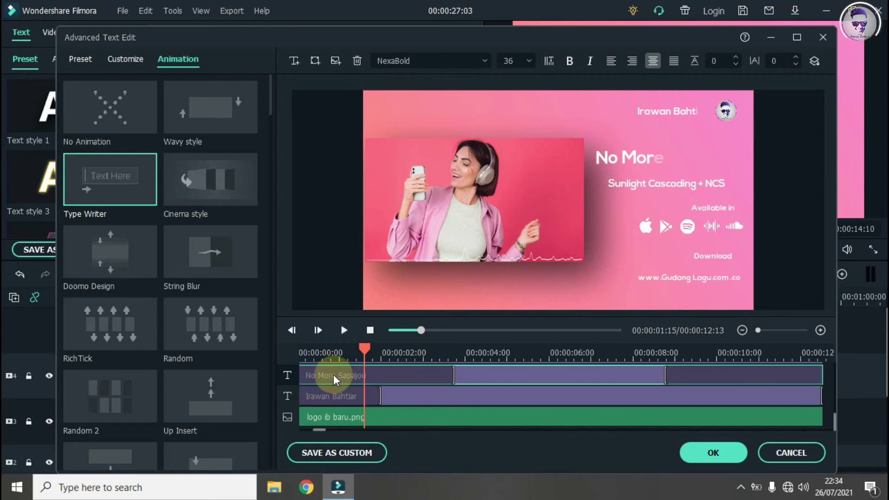
left_click(310, 372)
left_click_drag(369, 372, 380, 354)
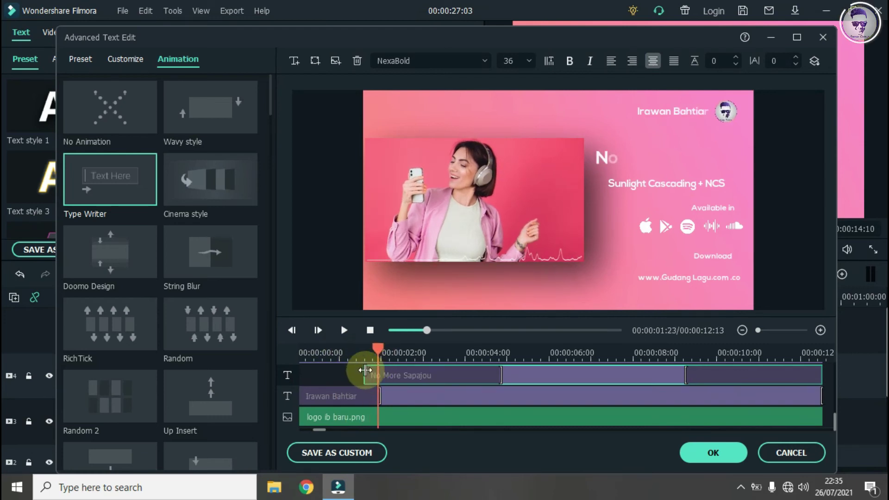
left_click(371, 371)
left_click(376, 372)
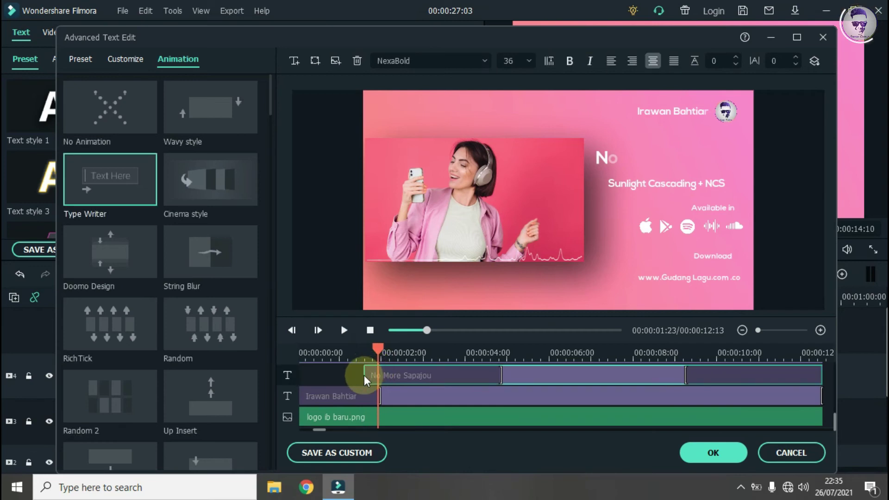
left_click_drag(364, 375, 379, 375)
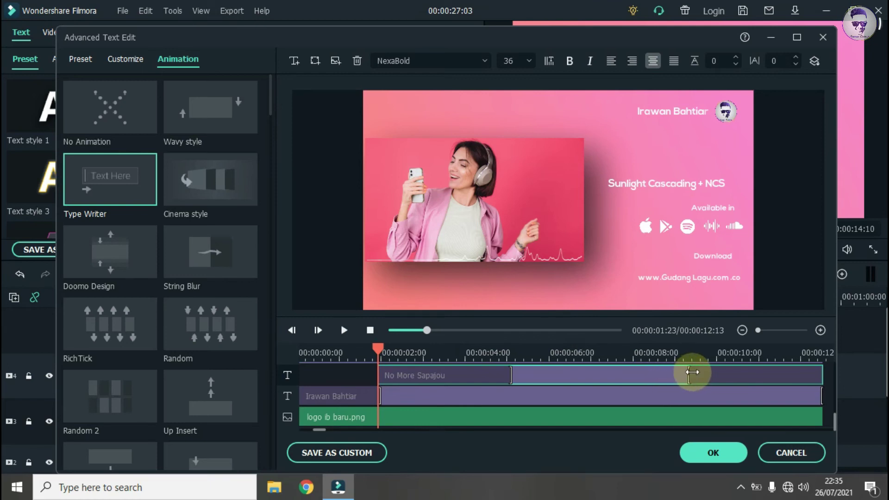
Extend the title's hold to the clip end, shorten its typing-in, and play the card.
left_click_drag(692, 372, 849, 359)
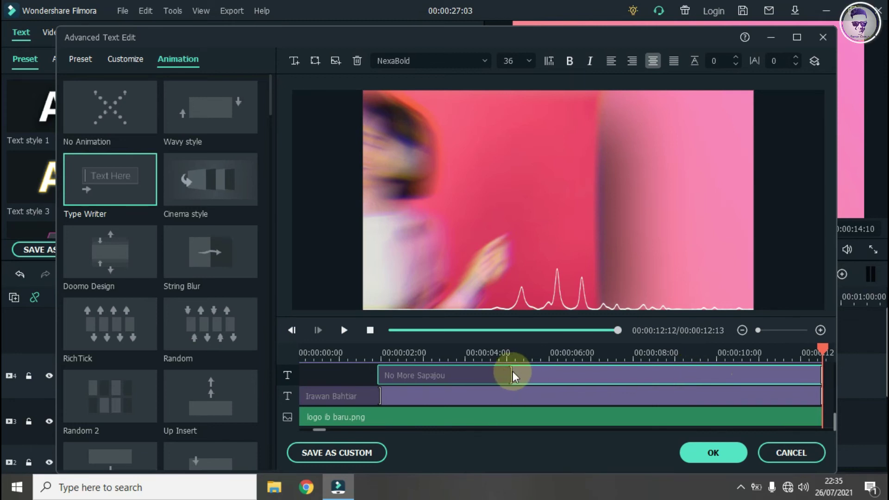
mouse_move(510, 373)
left_mouse_down()
mouse_move(448, 373)
mouse_move(448, 340)
mouse_move(302, 363)
left_mouse_up()
left_click(340, 333)
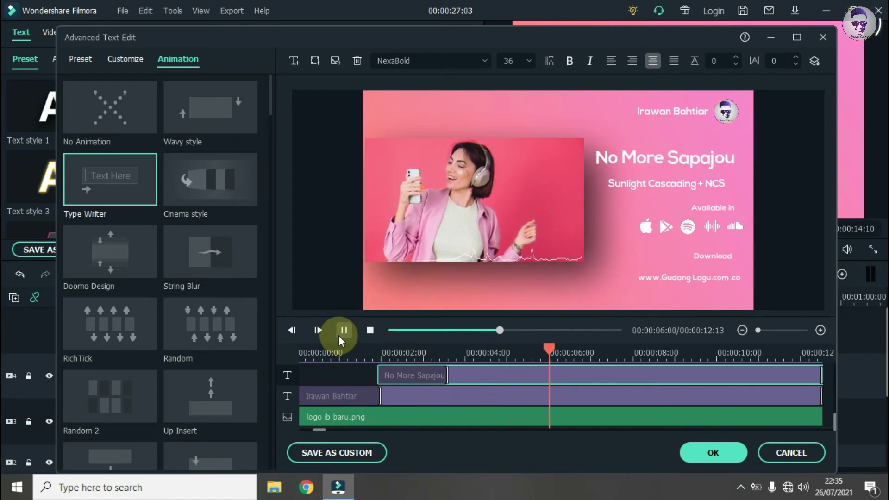
left_click(338, 336)
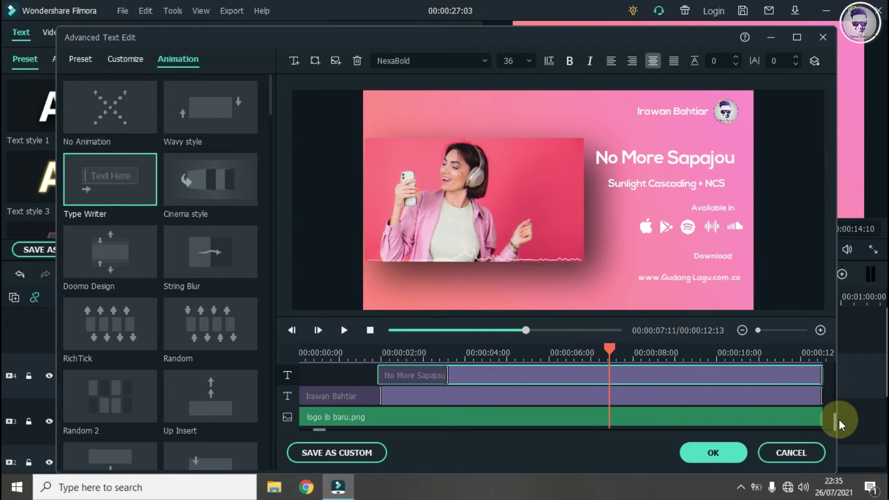
mouse_move(835, 425)
left_mouse_down()
mouse_move(835, 415)
mouse_move(835, 422)
left_mouse_up()
Apply Type Writer to the Sunlight Cascading + NCS line and extend its hold to the end.
left_click(422, 389)
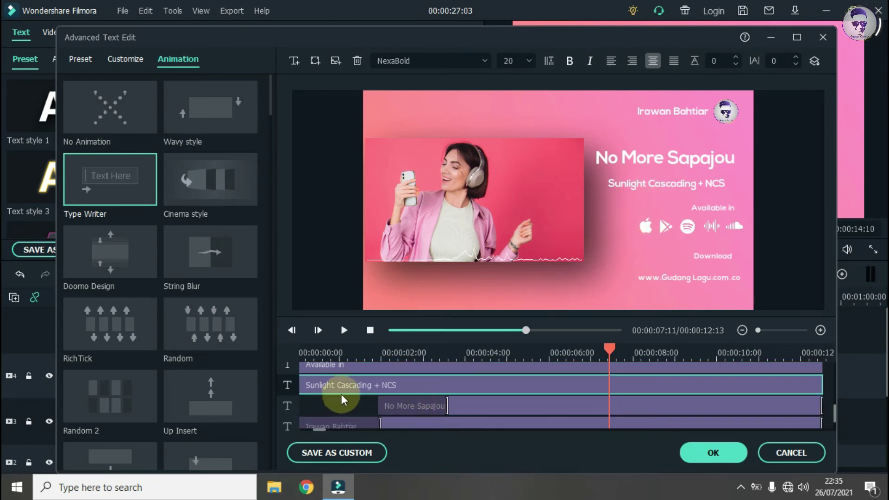
double_click(134, 195)
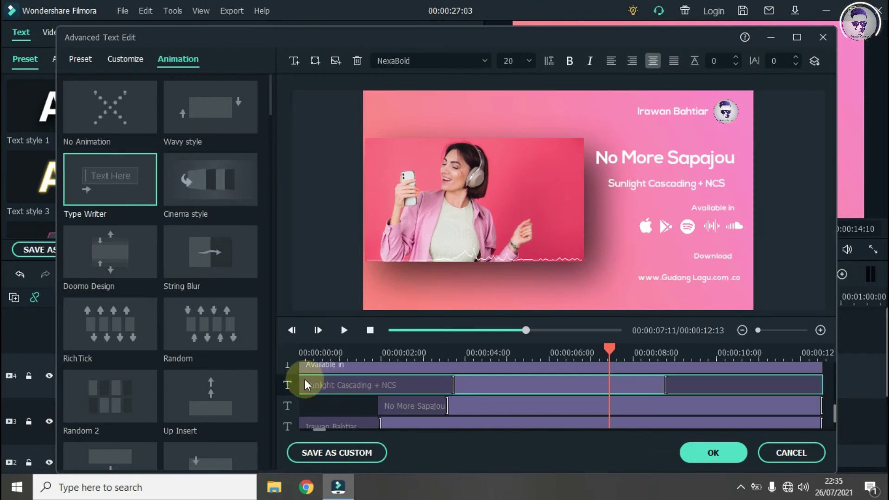
left_click(334, 383)
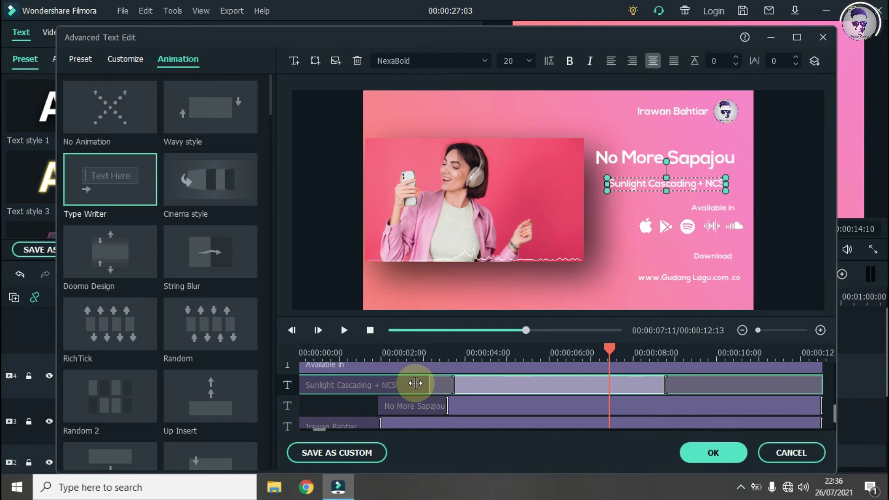
left_click_drag(410, 388, 412, 389)
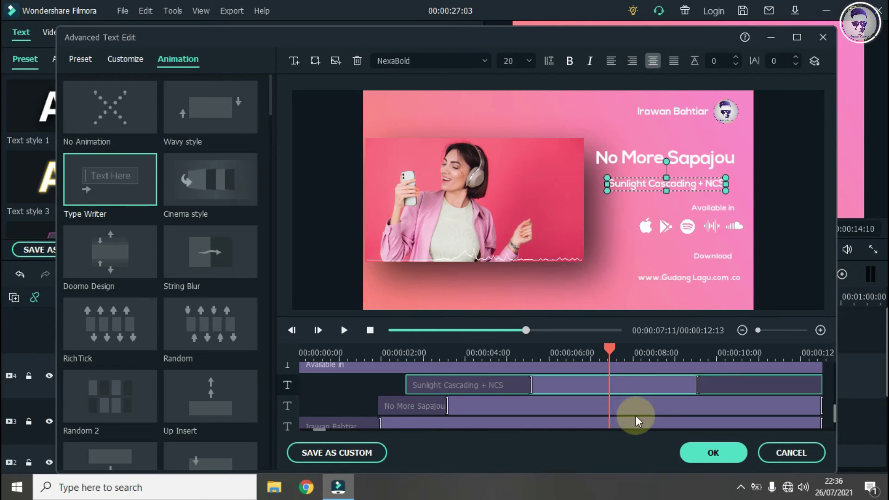
left_click(827, 369)
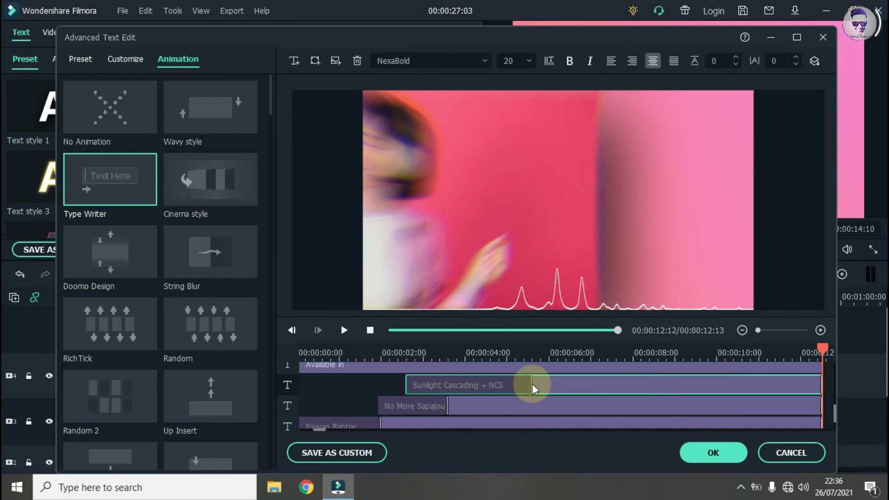
Move the Sunlight line's start to about 00:00:03, where the title finishes typing.
left_click(456, 388)
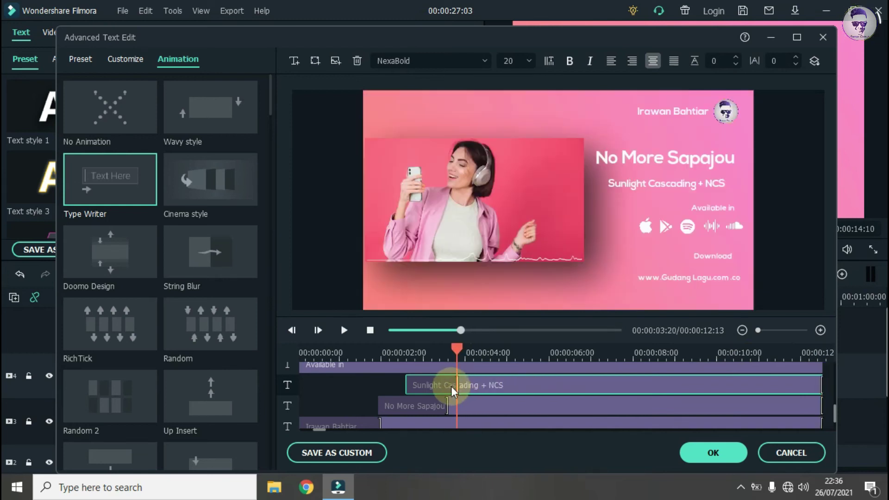
left_click_drag(398, 352, 444, 348)
left_click_drag(418, 385, 443, 386)
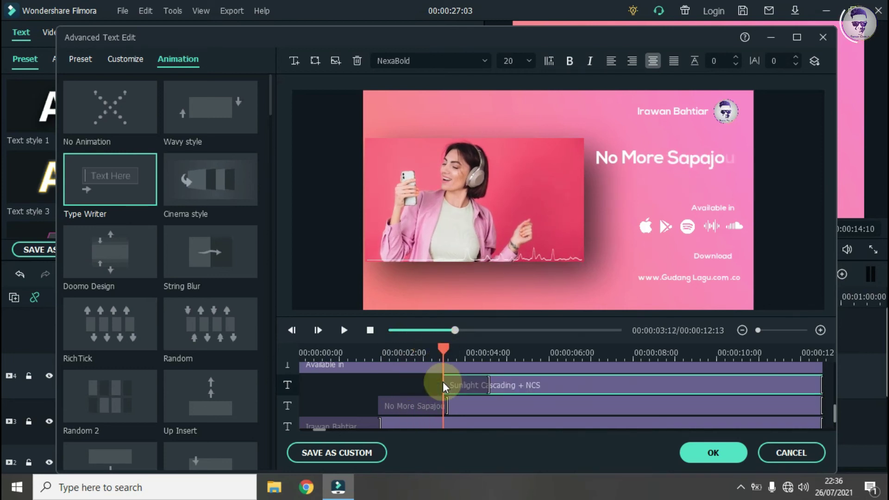
scroll(836, 416, "up", 2)
Trim the Available in clip to start around 00:00:04:12, after the Sunlight credit.
left_click(379, 388)
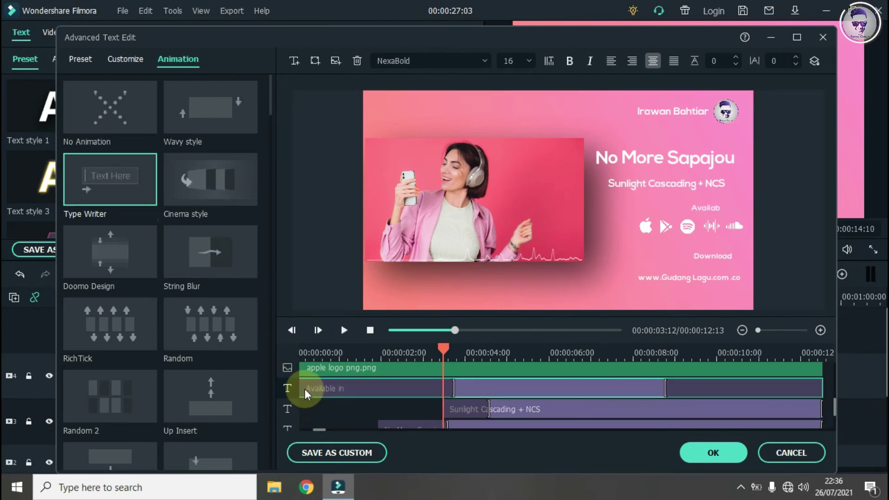
left_click_drag(445, 349, 501, 360)
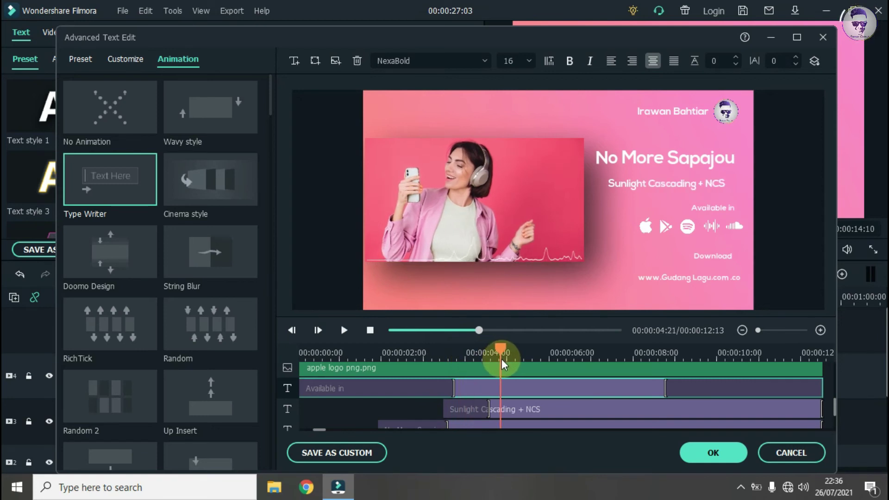
left_click_drag(301, 388, 501, 388)
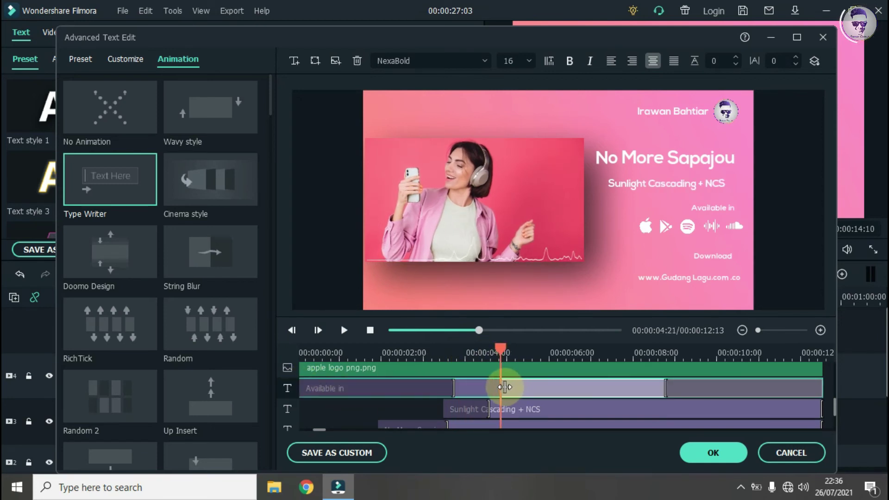
left_click(794, 389)
left_click_drag(594, 389, 532, 392)
mouse_move(836, 406)
left_mouse_down()
mouse_move(837, 394)
mouse_move(838, 405)
left_mouse_up()
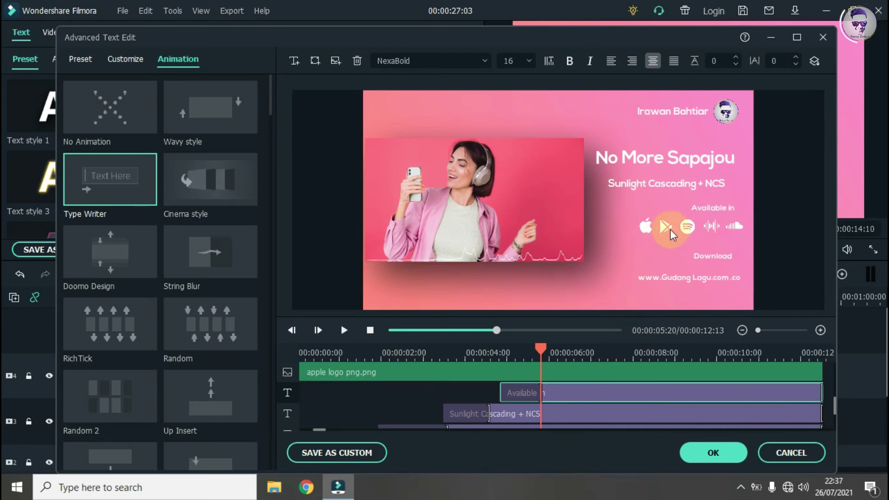
Apply the Erase animation to the apple logo clip.
left_click(347, 372)
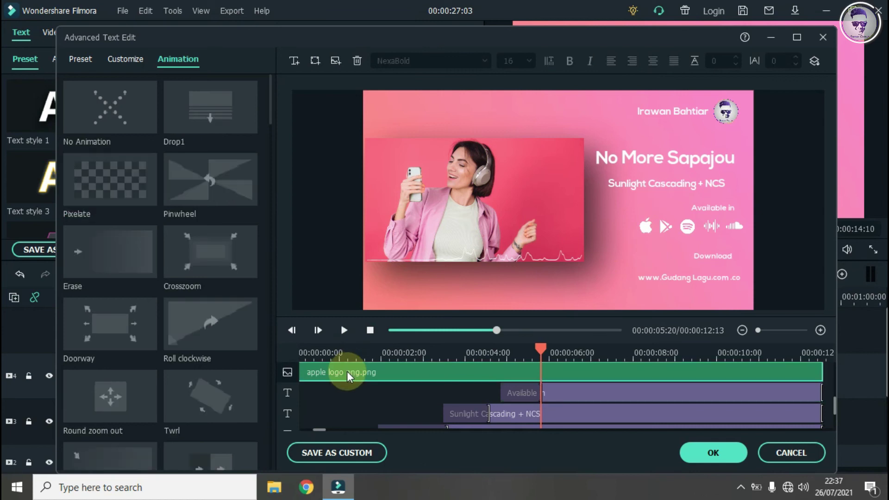
double_click(117, 261)
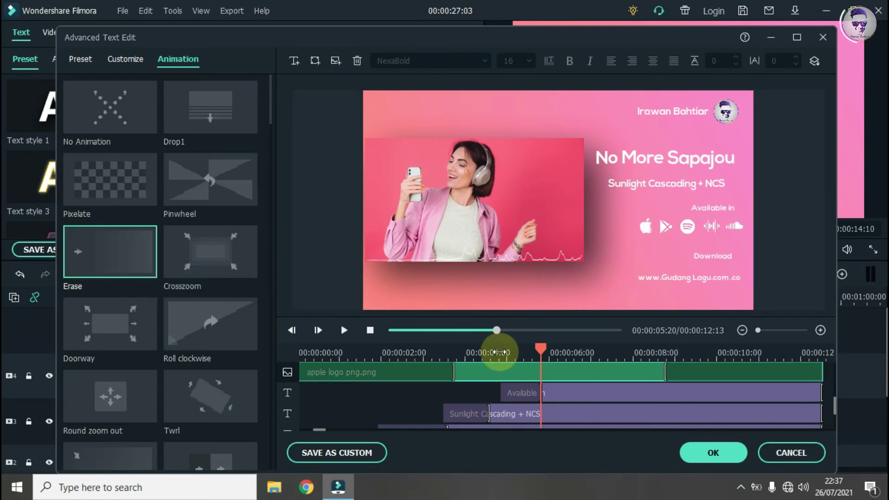
left_click(653, 371)
left_click_drag(669, 373, 829, 375)
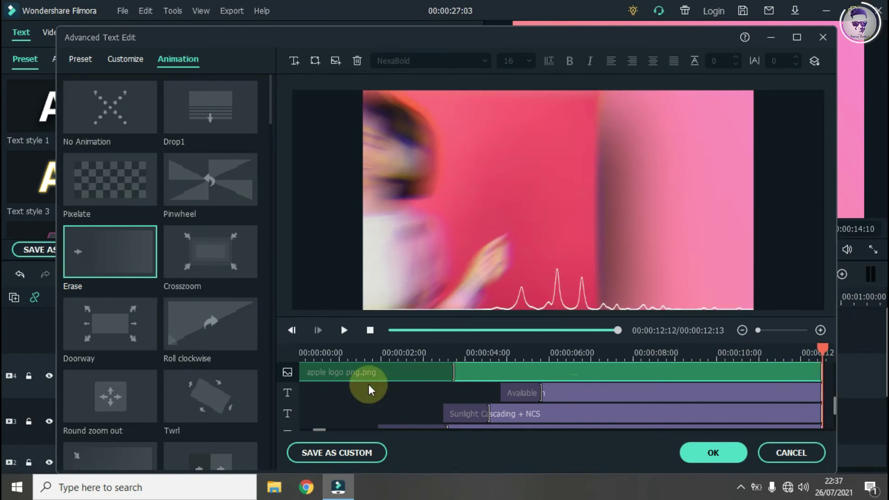
Trim the apple logo to start around 00:00:05:18, after the Available in line.
mouse_move(464, 354)
left_mouse_down()
mouse_move(433, 353)
mouse_move(533, 350)
left_mouse_up()
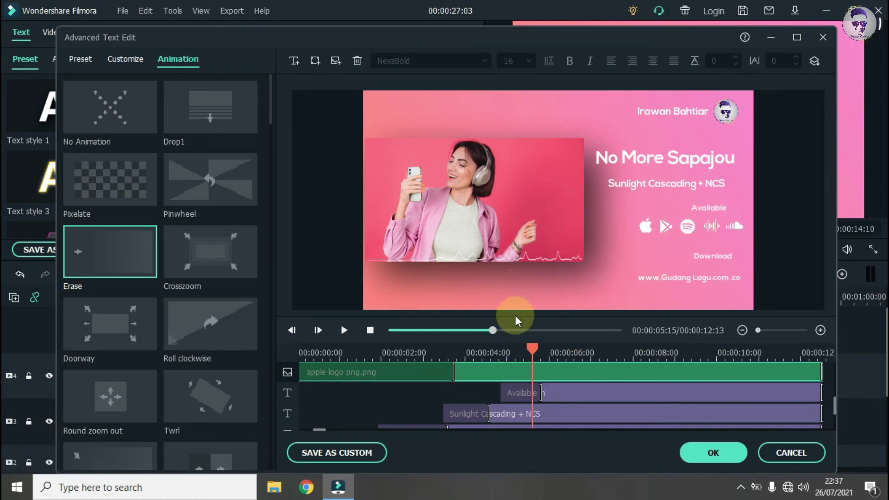
mouse_move(535, 347)
left_mouse_down()
mouse_move(518, 351)
mouse_move(539, 351)
left_mouse_up()
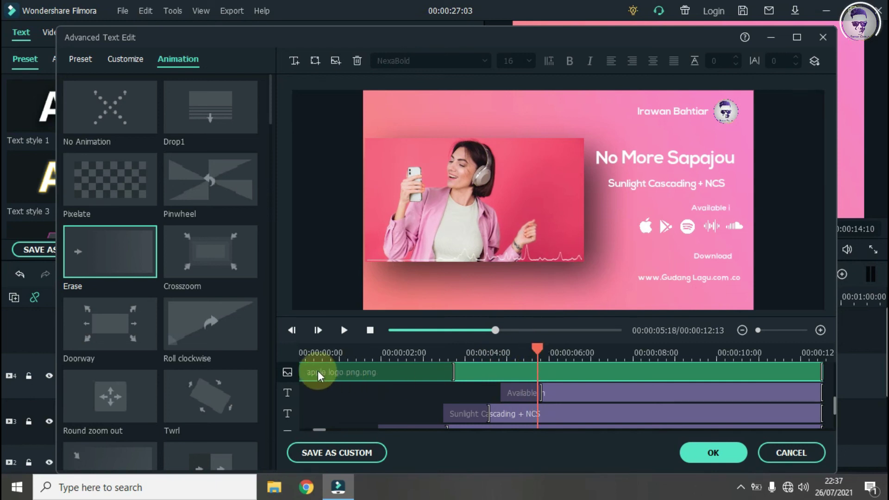
left_click_drag(299, 368, 538, 371)
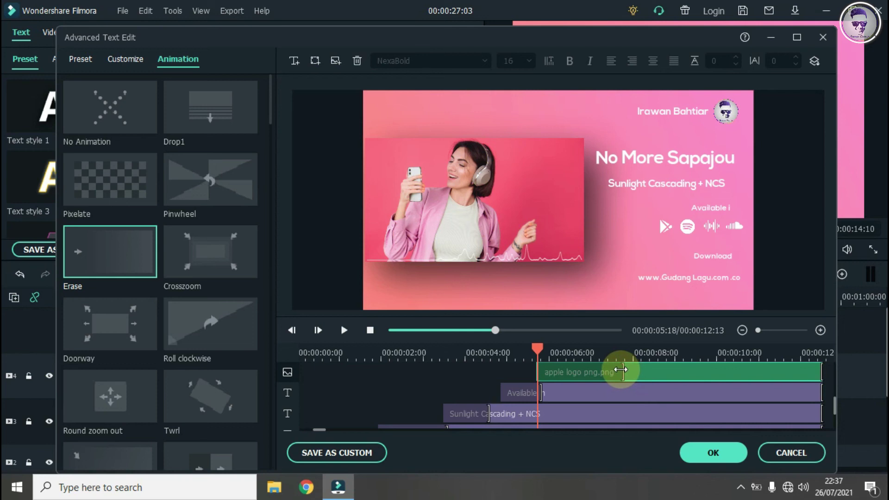
left_click(566, 373)
mouse_move(573, 354)
left_mouse_down()
mouse_move(545, 361)
mouse_move(564, 360)
left_mouse_up()
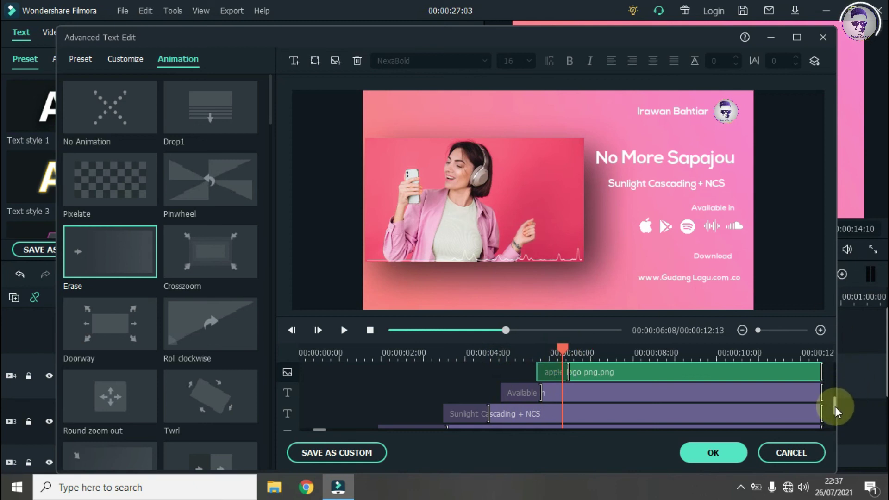
left_click_drag(836, 410, 833, 391)
Apply Erase to the Play Store logo and start it and Spotify with the apple logo.
left_click(486, 402)
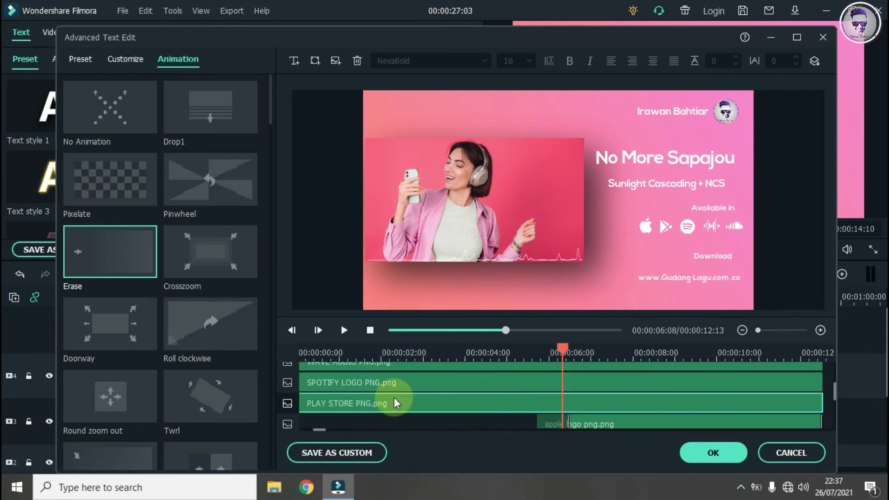
left_click(123, 277)
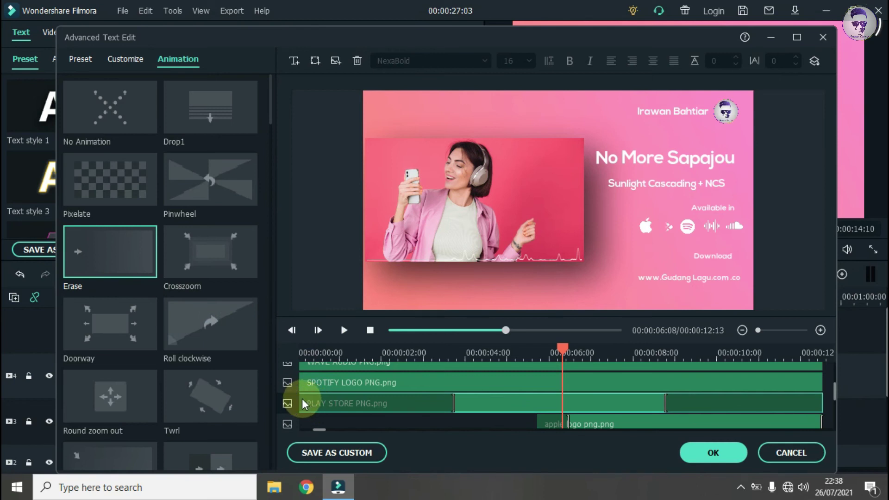
left_click_drag(299, 399, 538, 403)
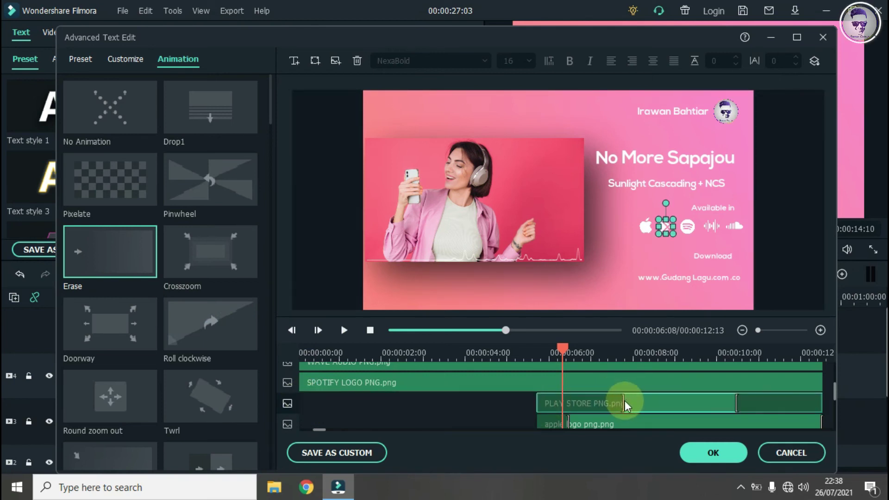
left_click_drag(620, 402, 570, 403)
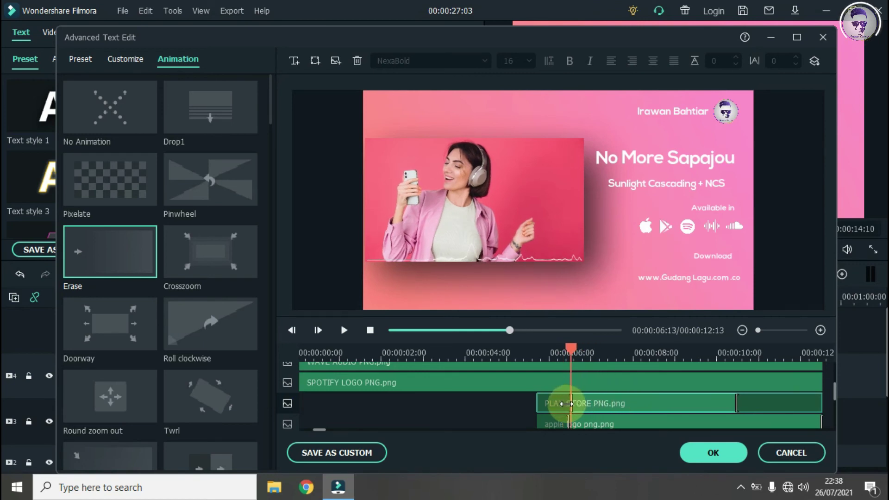
left_click(302, 382)
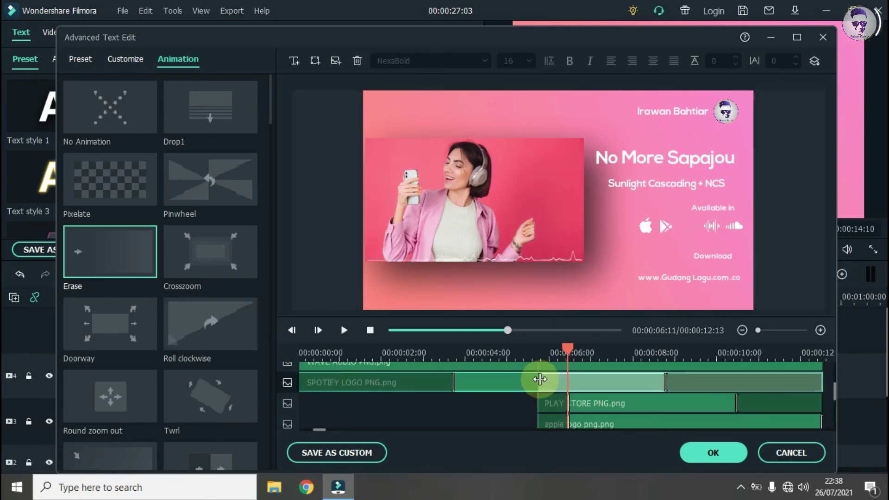
left_click_drag(539, 380, 621, 381)
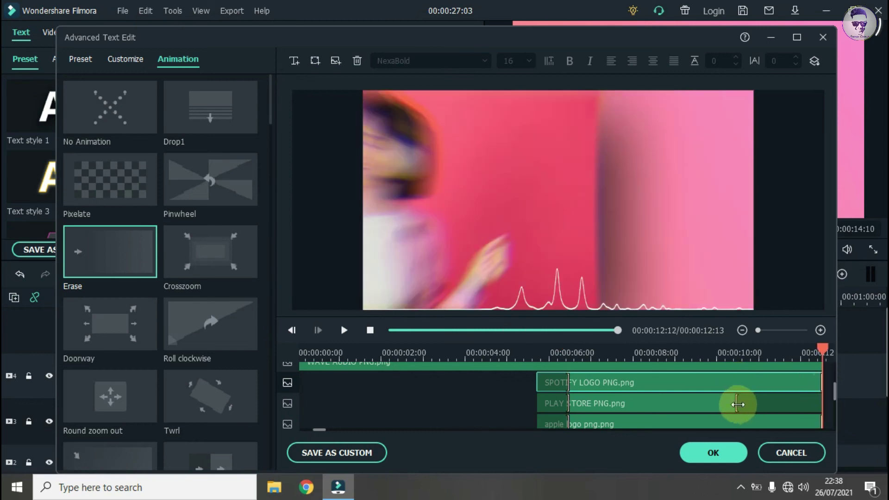
scroll(825, 389, "right", 2)
Align the WAVE AUDIO logo's start with the other logos, just after 00:00:05.
left_click(133, 254)
scroll(818, 407, "up", 1)
left_click(649, 389)
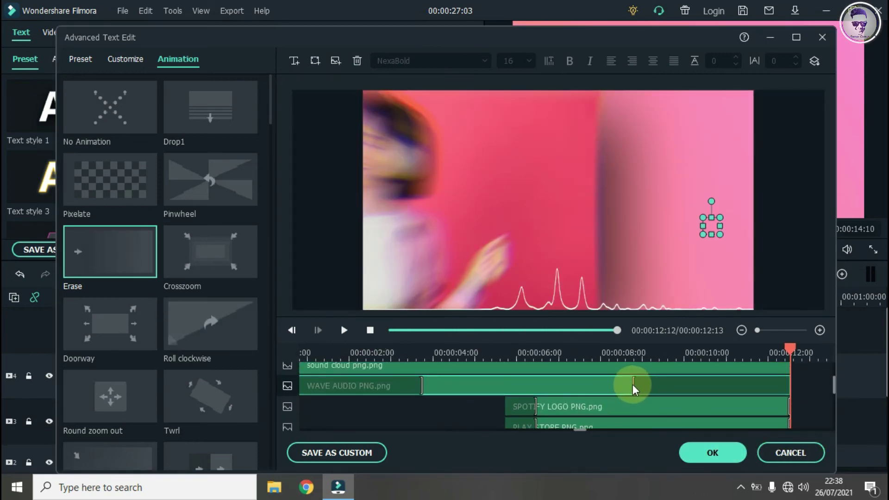
left_click_drag(634, 389, 787, 387)
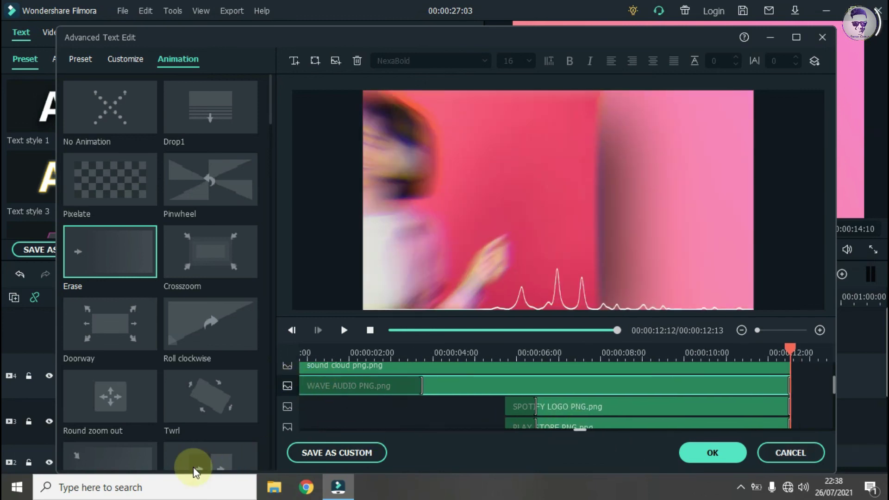
left_click_drag(577, 428, 296, 436)
left_click_drag(367, 387, 607, 385)
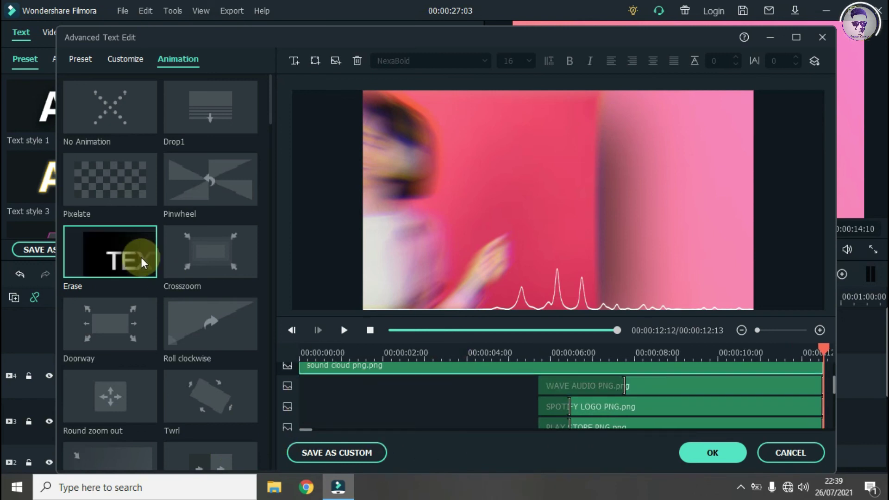
Trim the SoundCloud logo to start with the others and play the title card.
left_click(569, 389)
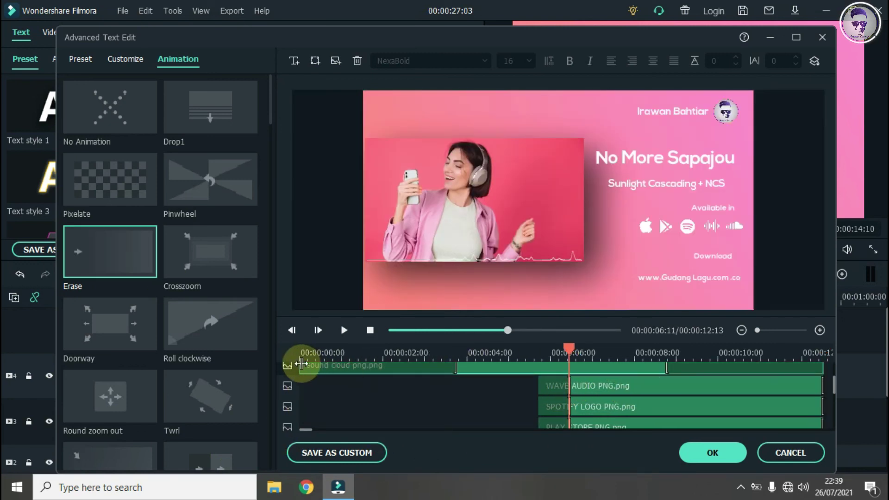
left_click_drag(301, 364, 539, 365)
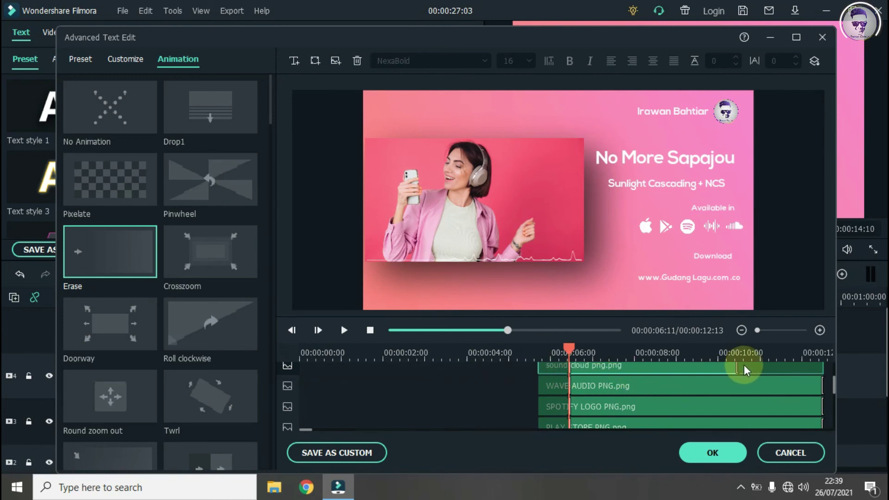
left_click(826, 371)
scroll(833, 378, "up", 2)
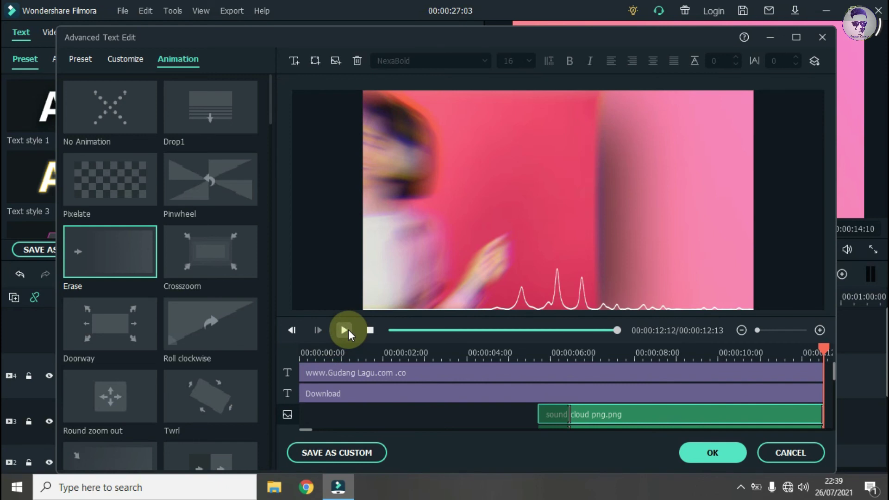
left_click(345, 330)
Give the Download text clip a Type Writer animation.
left_click(738, 271)
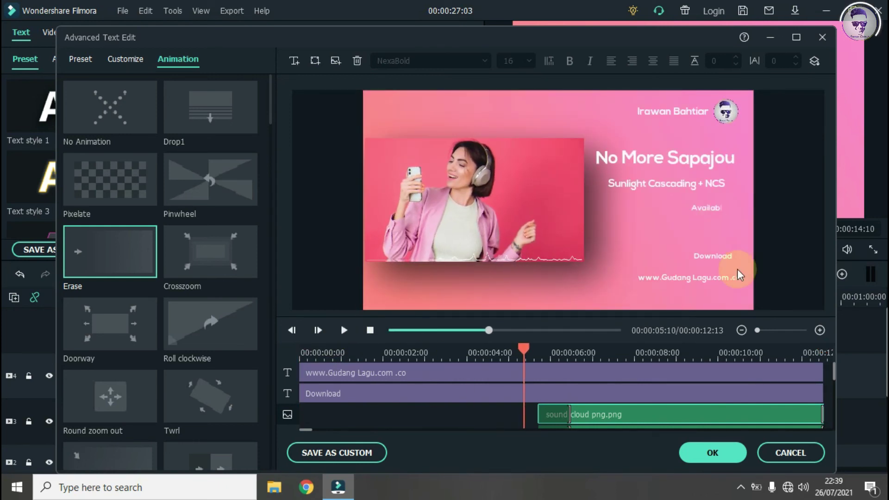
left_click(345, 397)
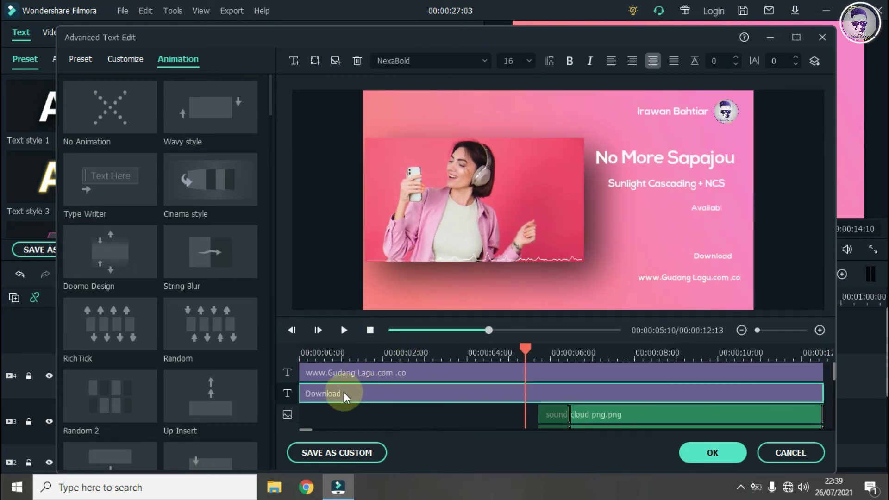
left_click(123, 184)
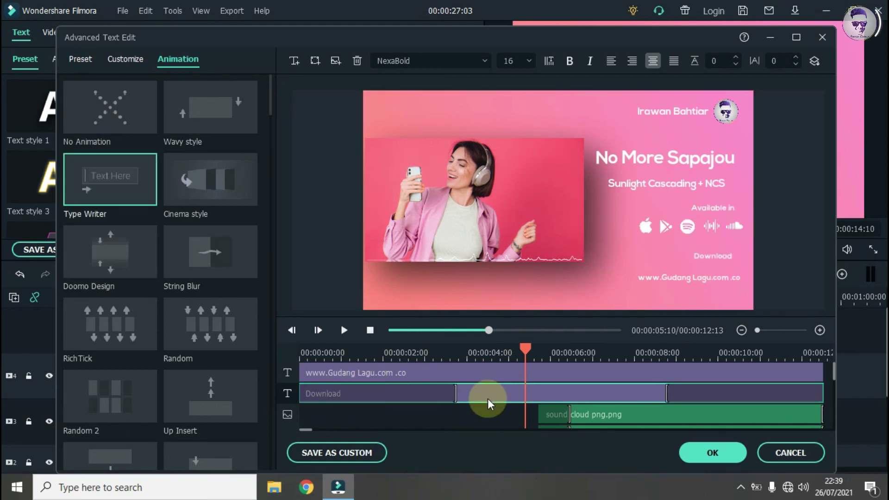
Trim the Download and website address clips to start near 6 seconds, then replay from the start.
left_click_drag(526, 353, 577, 358)
left_click(649, 280)
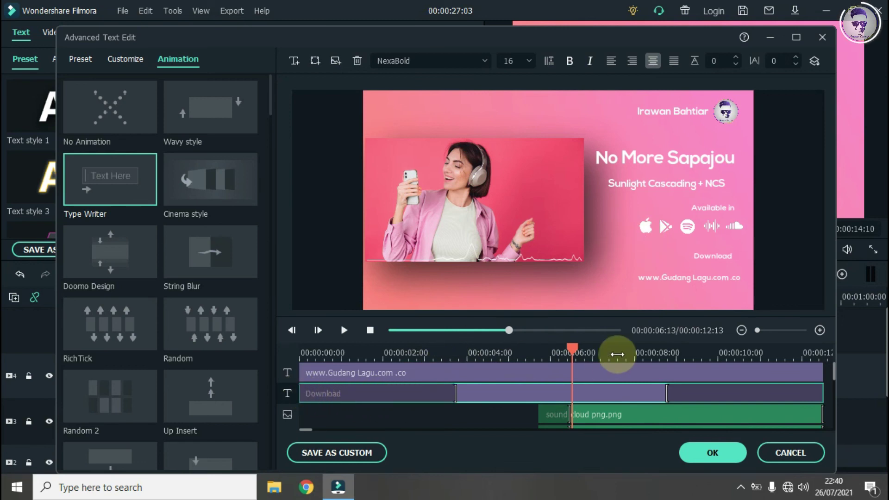
left_click_drag(557, 358, 573, 358)
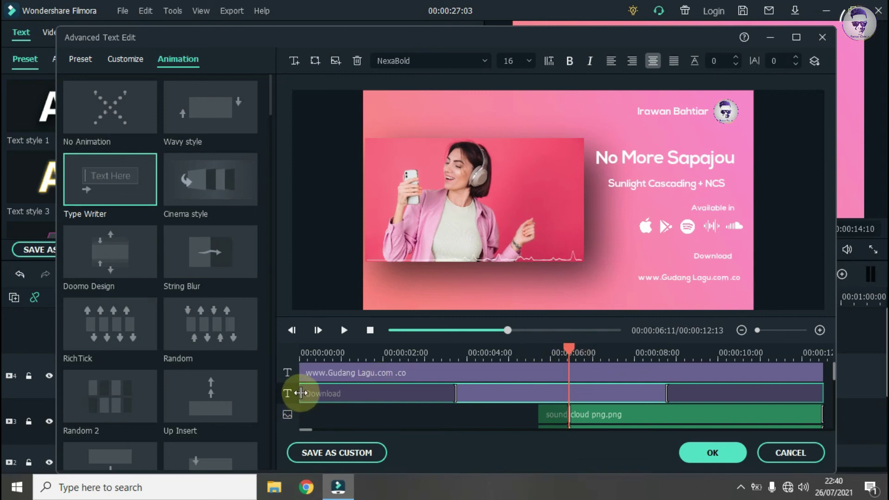
left_click_drag(301, 393, 569, 394)
mouse_move(823, 391)
left_mouse_down()
mouse_move(836, 389)
mouse_move(604, 394)
left_mouse_up()
left_click(602, 373)
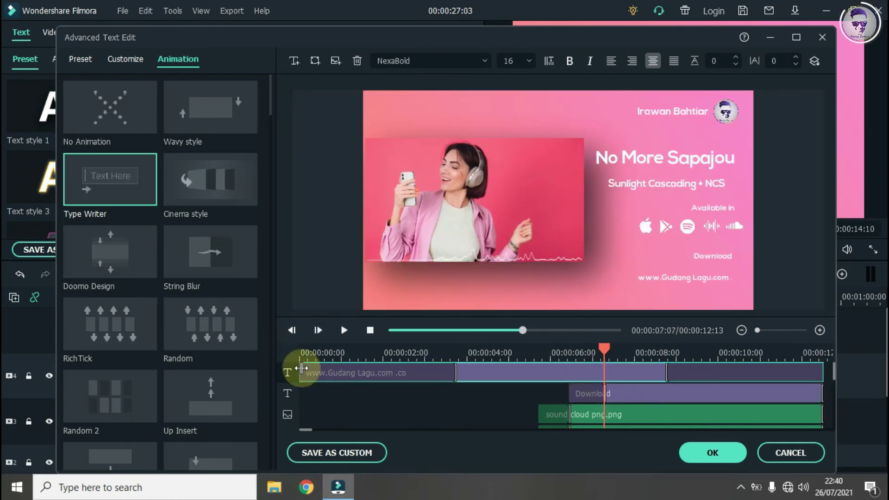
left_click_drag(301, 369, 568, 372)
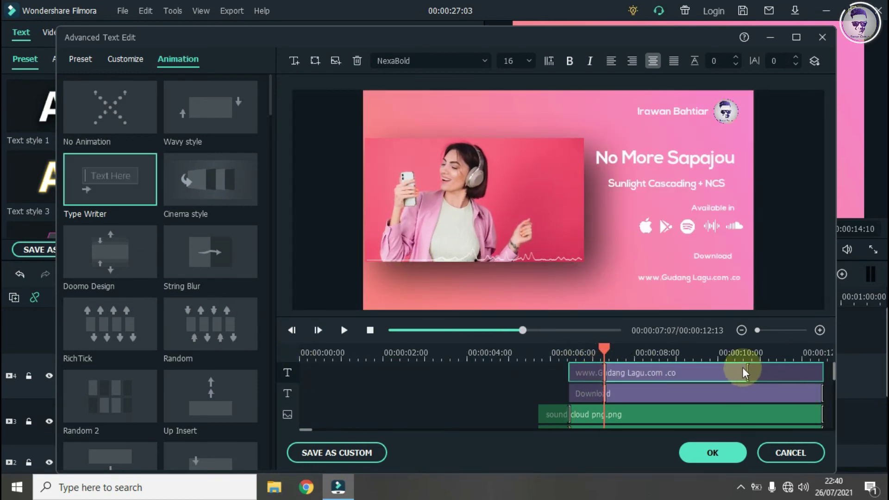
left_click(370, 330)
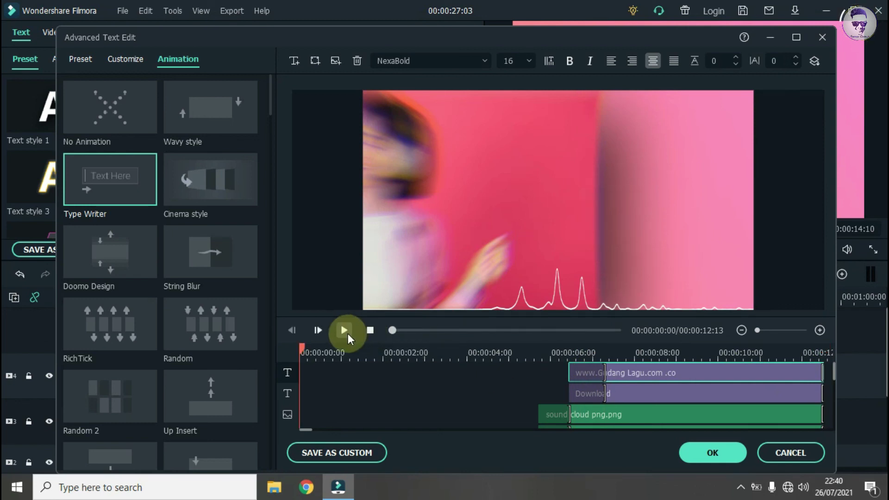
left_click(348, 333)
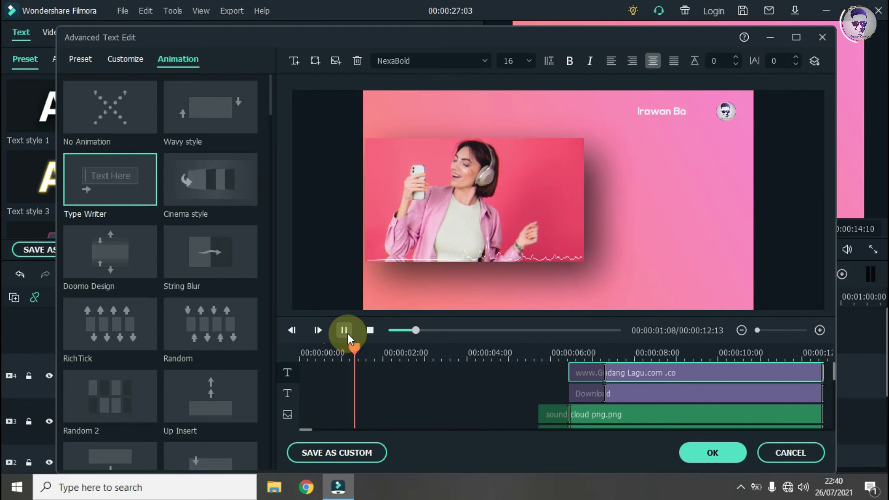
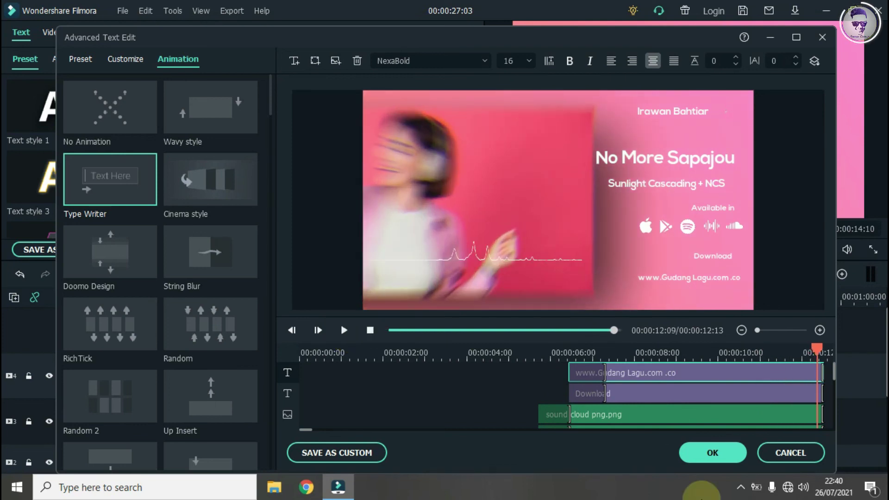
Apply the text animation and import the Revolving Circle video into the media library.
left_click(695, 463)
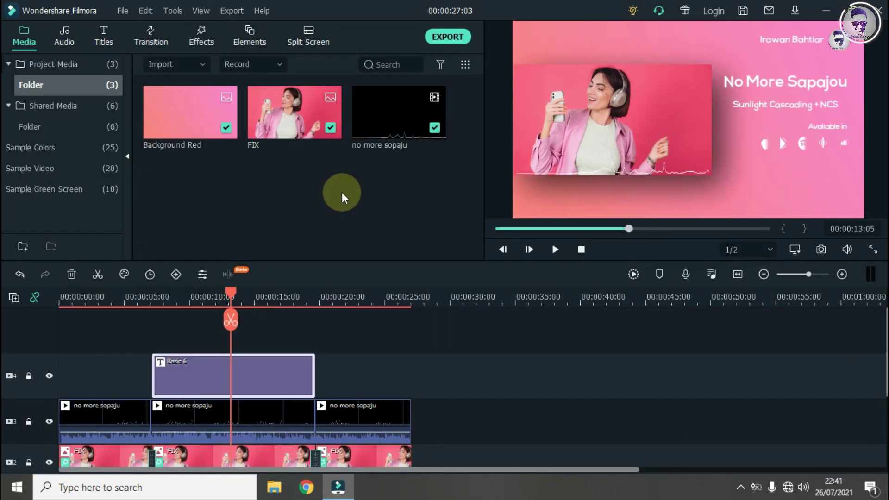
right_click(342, 197)
left_click(369, 205)
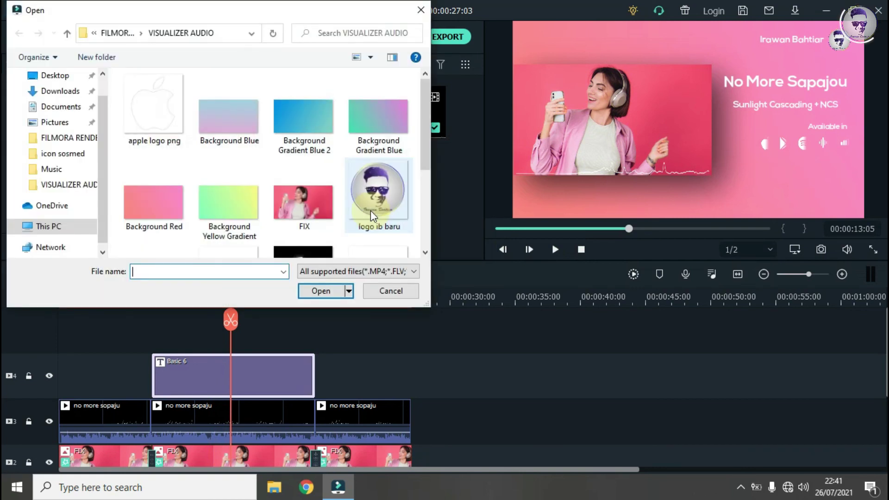
left_click_drag(429, 112, 421, 187)
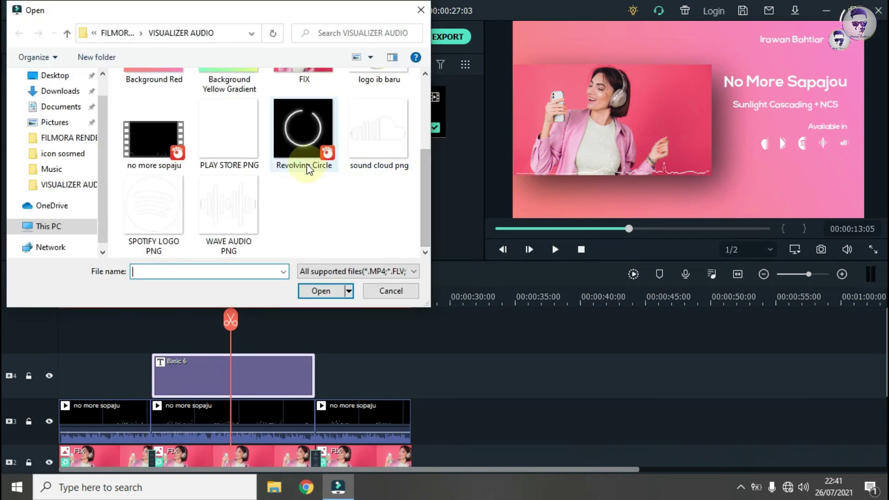
left_click(300, 148)
left_click(314, 294)
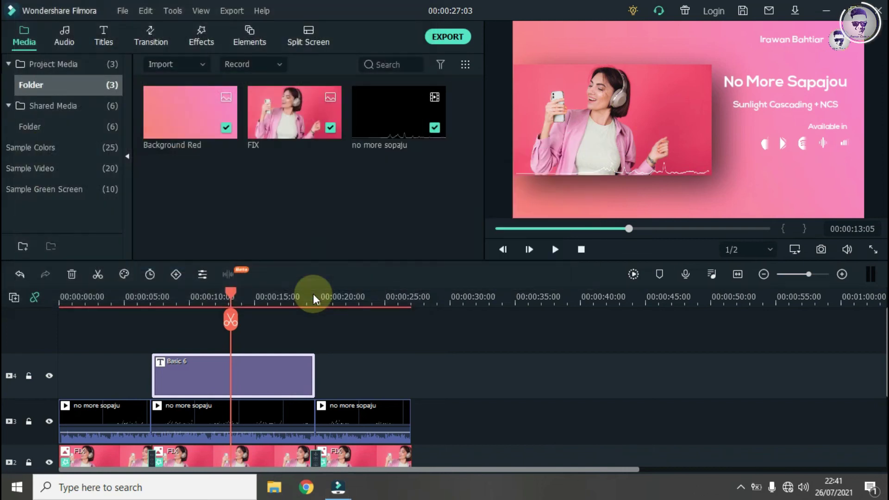
Put Revolving Circle on a new track above the title, trimmed to end with the title.
left_click_drag(211, 195, 160, 345)
left_click_drag(231, 295, 316, 317)
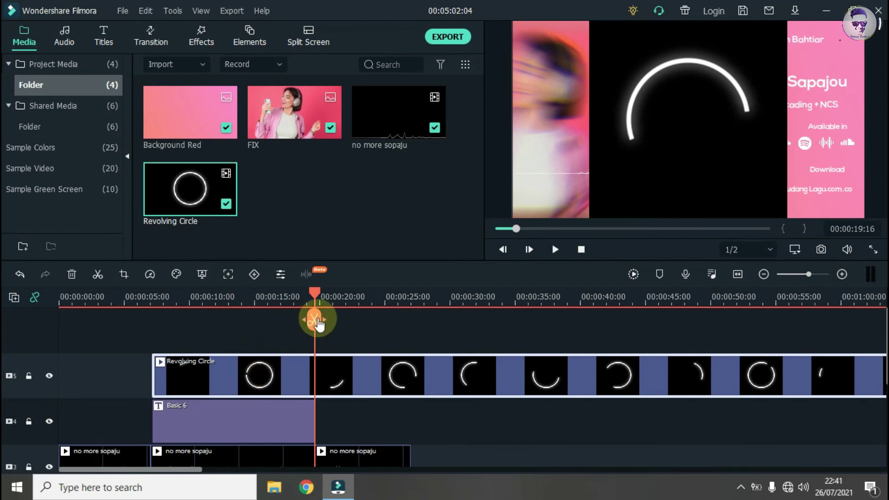
left_click(315, 320)
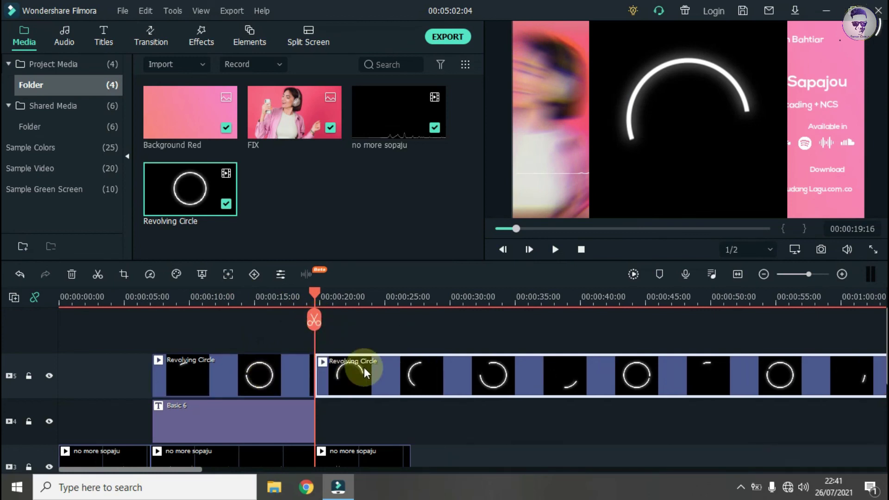
left_click(71, 274)
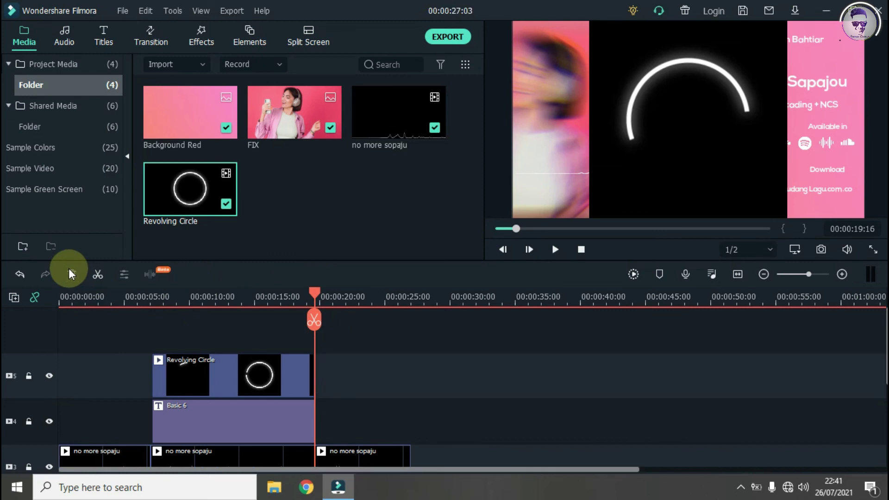
left_click(225, 381)
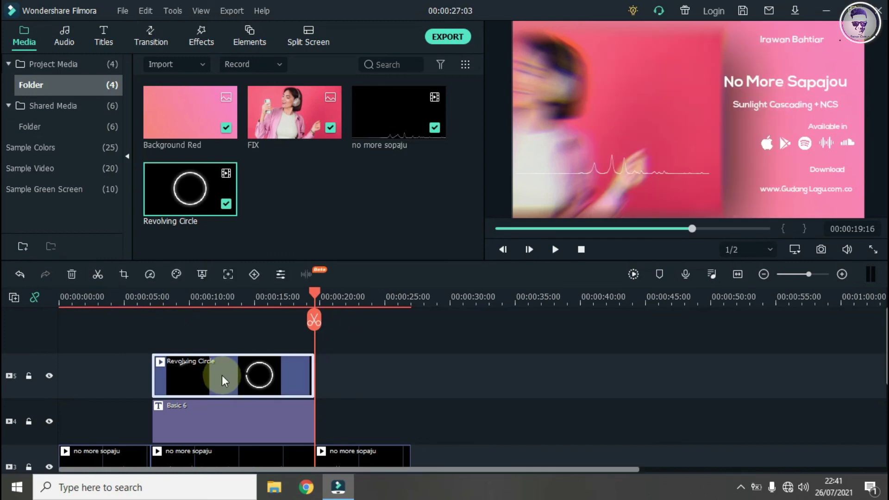
Set the Revolving Circle clip's blending mode to Lighten.
double_click(225, 381)
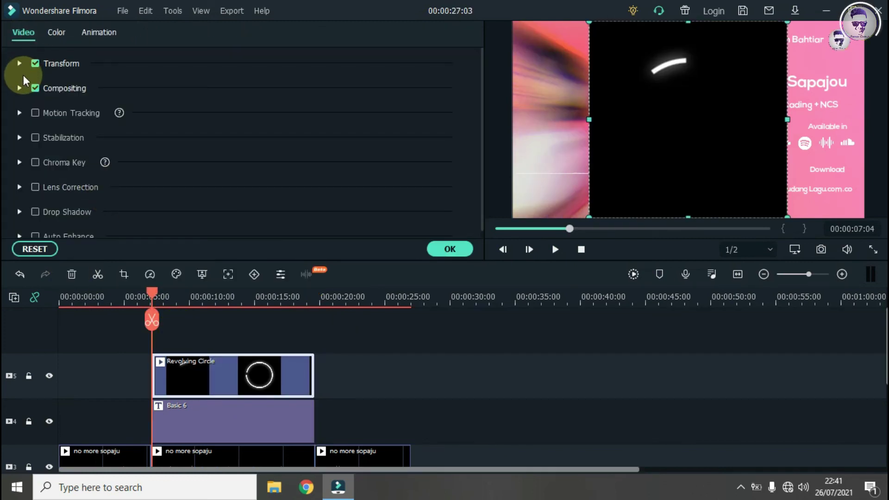
left_click(20, 87)
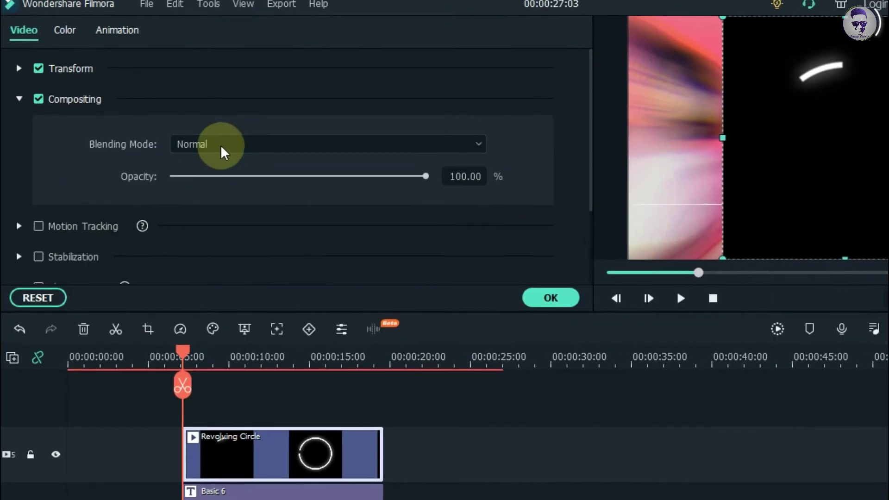
left_click(181, 126)
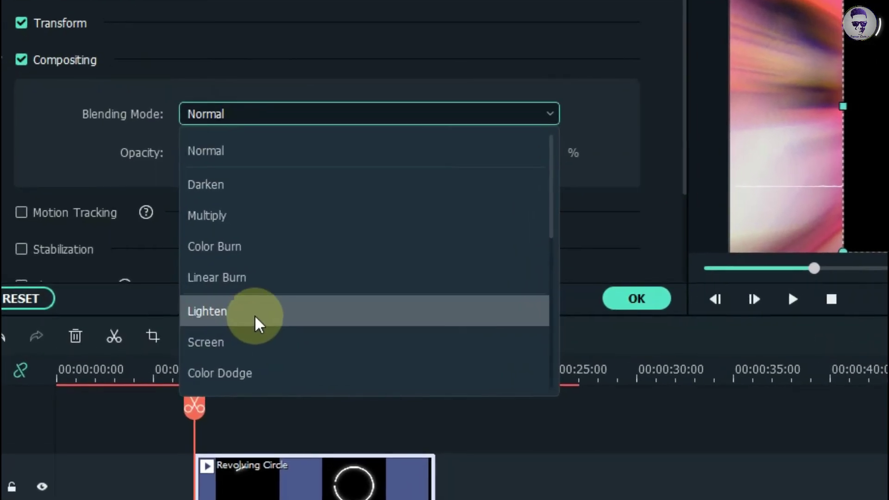
left_click(250, 309)
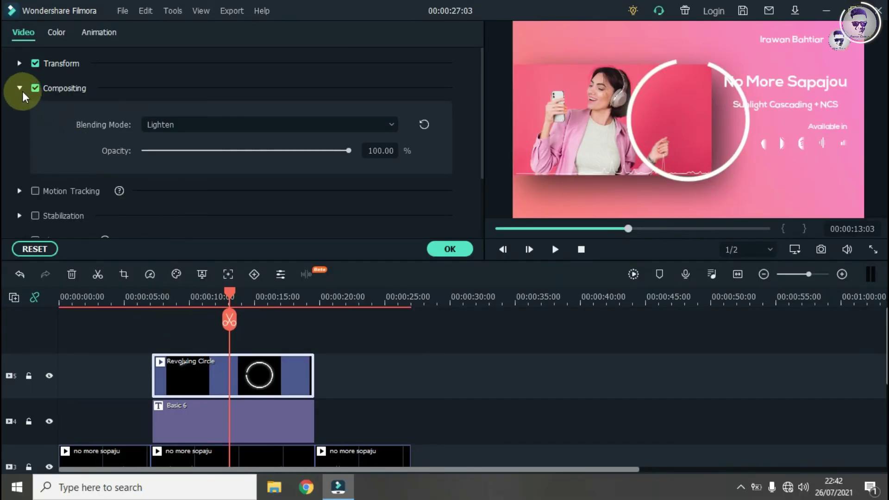
left_click(20, 88)
Scale the ring to 20.38% and position it at X 232.0, Y 123.4 around the logo.
left_click(20, 63)
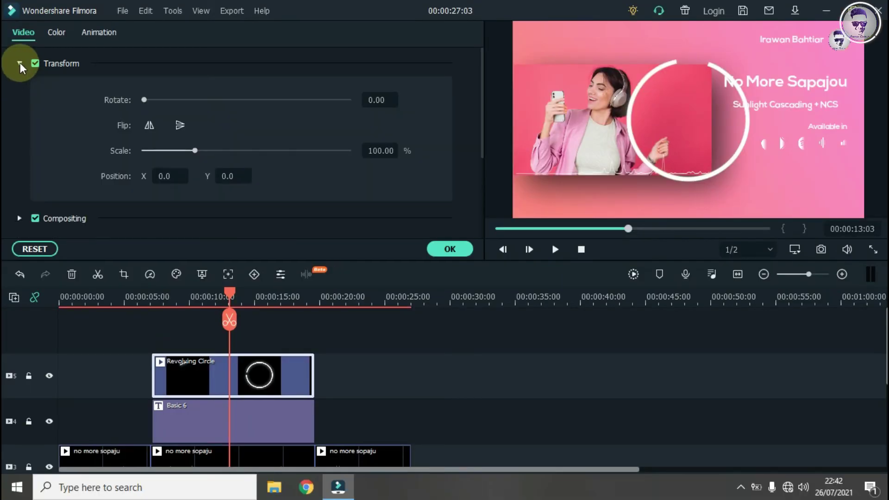
left_click_drag(191, 152, 171, 152)
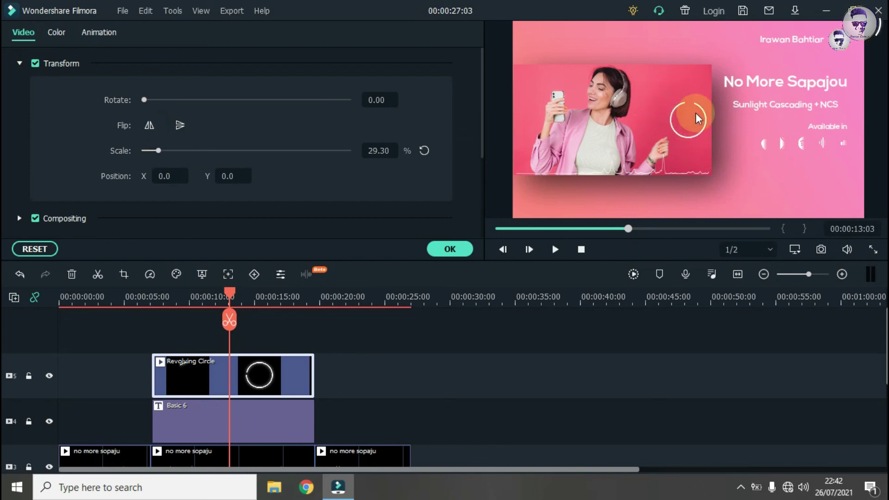
left_click_drag(698, 119, 766, 80)
left_click_drag(819, 52, 831, 45)
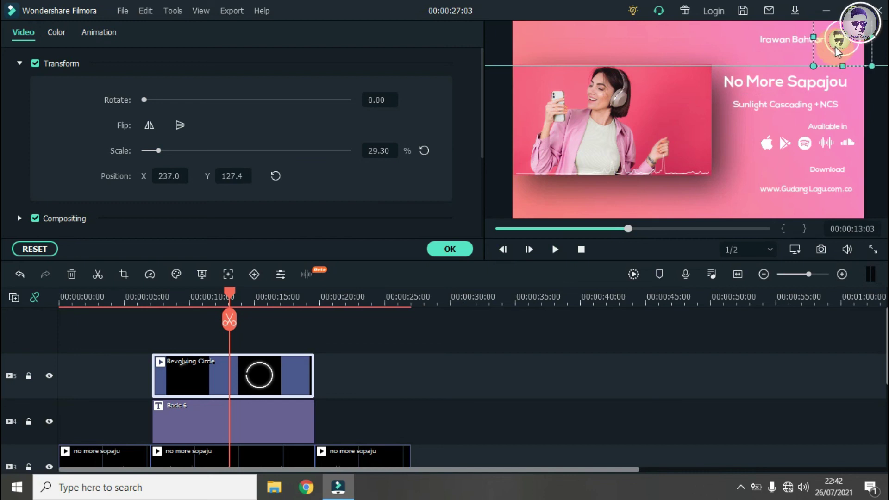
left_click_drag(158, 151, 156, 151)
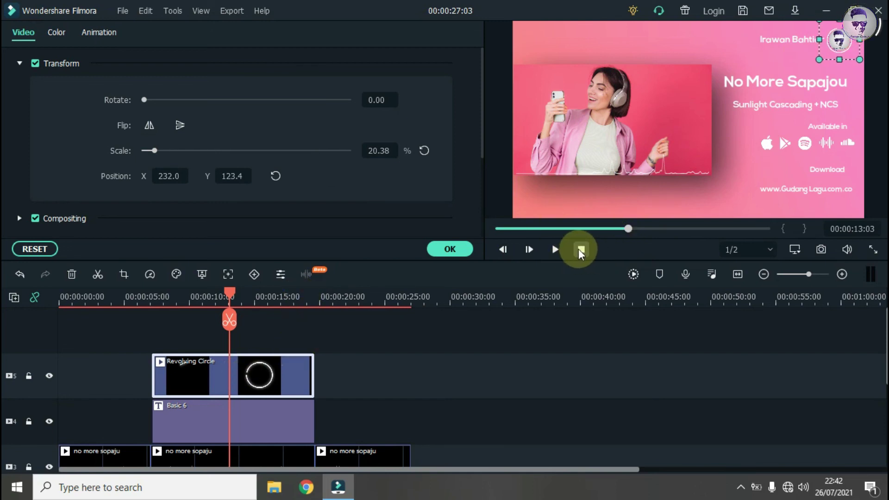
left_click(580, 249)
Play the project through to 00:00:27:03 to check the ring, then close the clip settings.
left_click(556, 249)
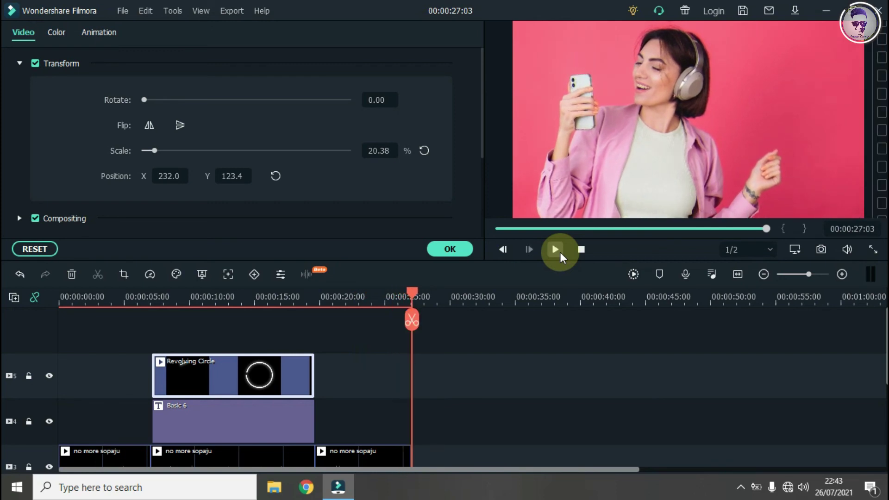
left_click(456, 248)
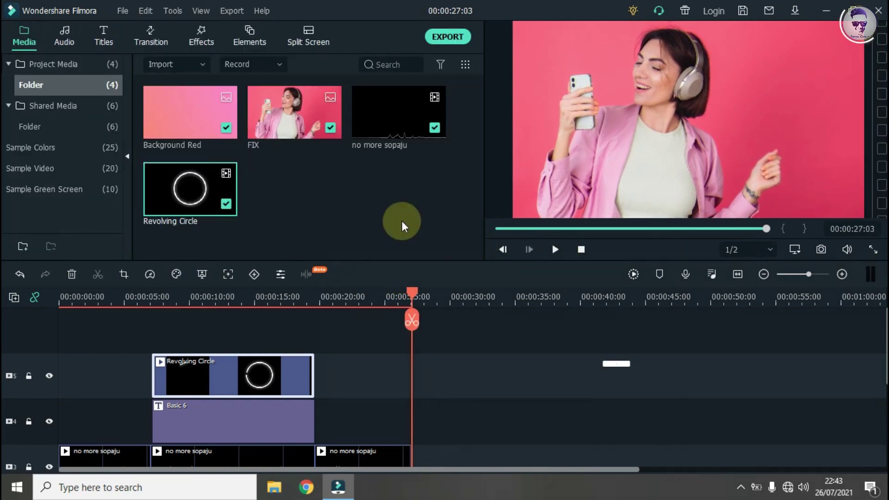